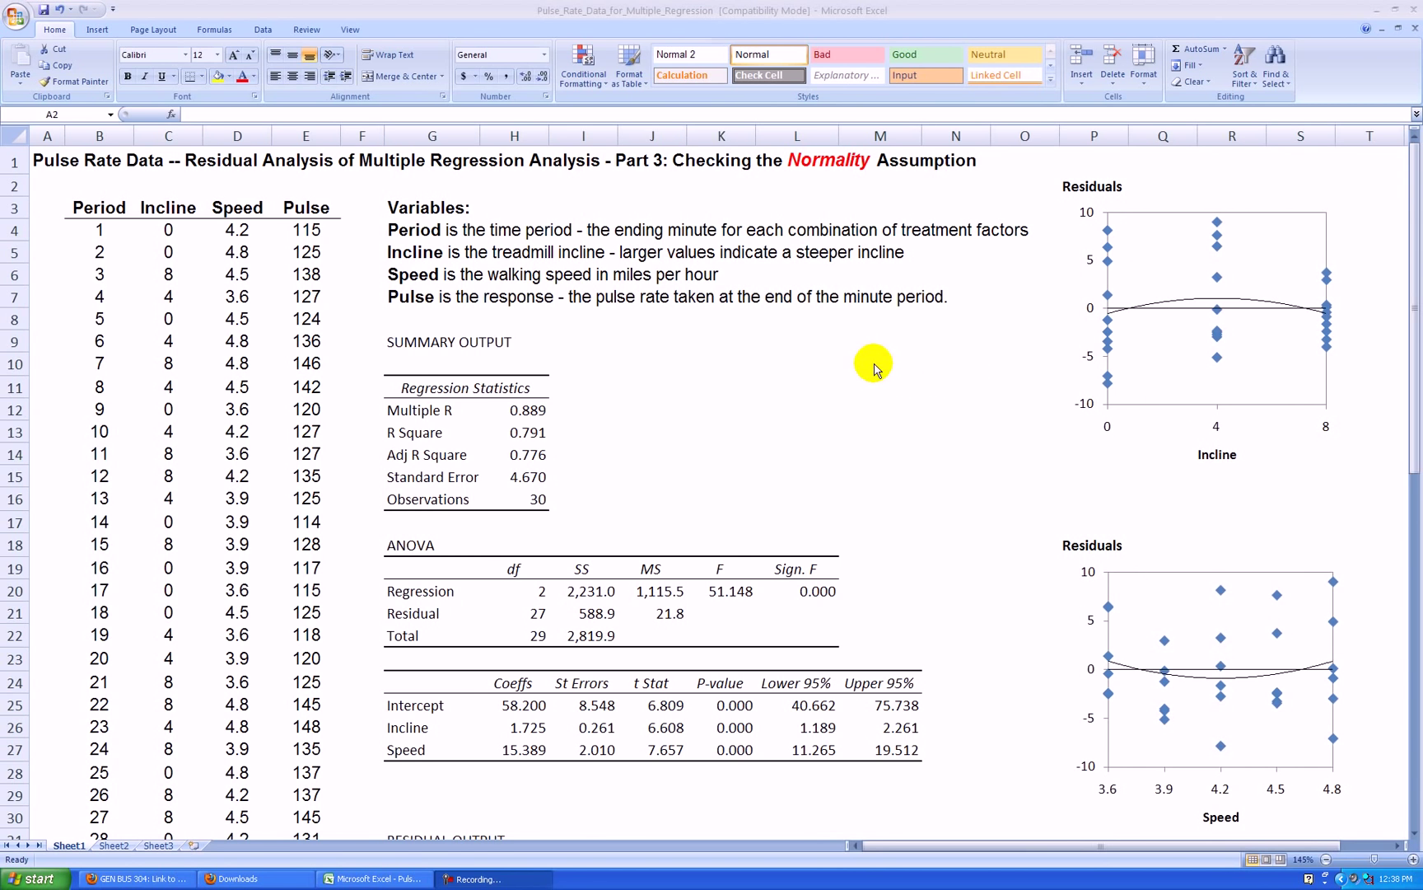
# Step: Move the Minute residuals chart (Chart 4) to the right side of the sheet
pyautogui.scroll(-7, 880, 362)
pyautogui.scroll(-3, 880, 360)
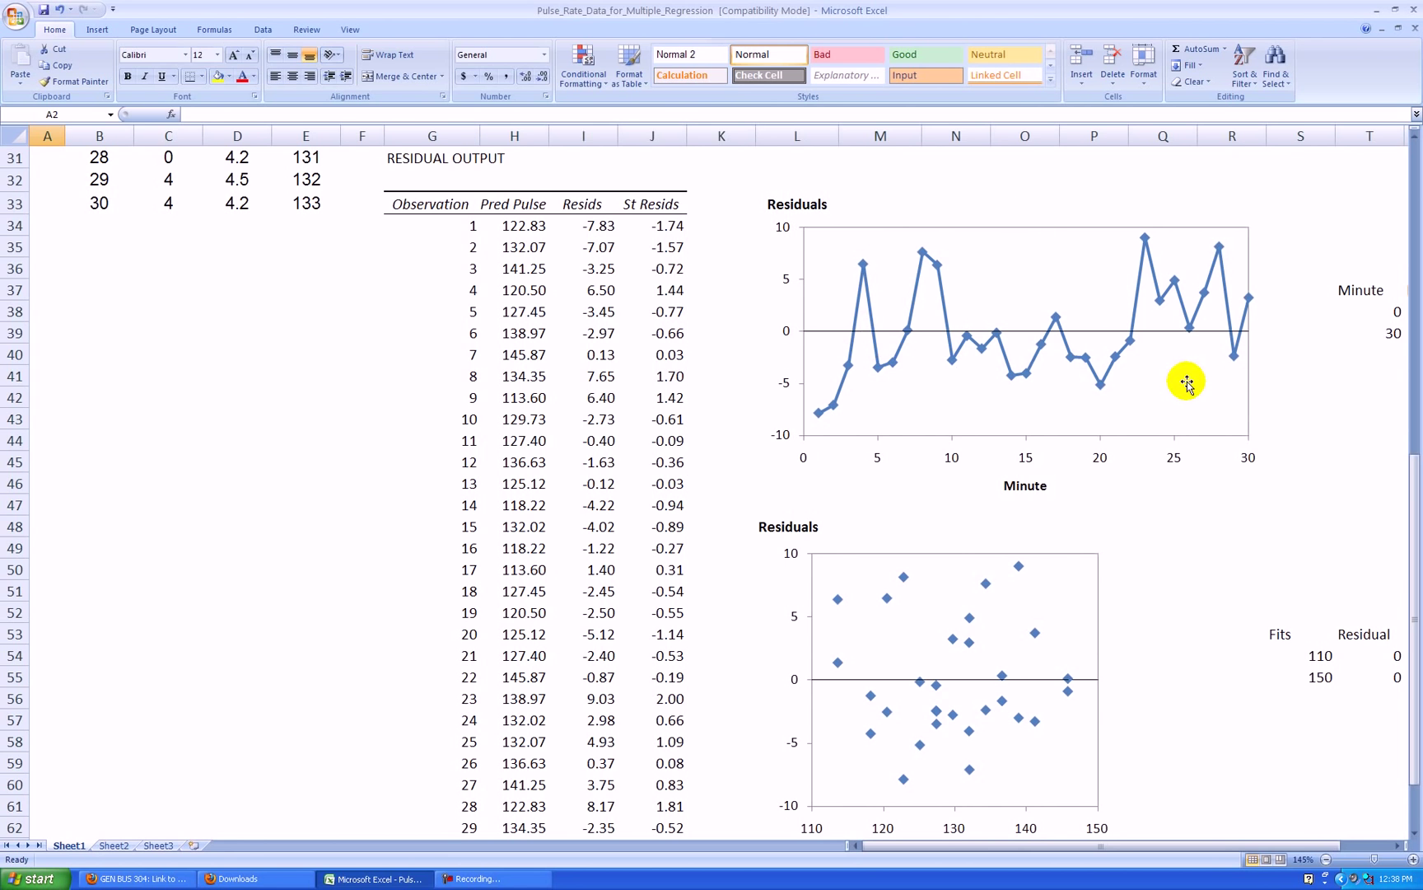
pyautogui.scroll(-3, 1226, 383)
pyautogui.scroll(-1, 1229, 383)
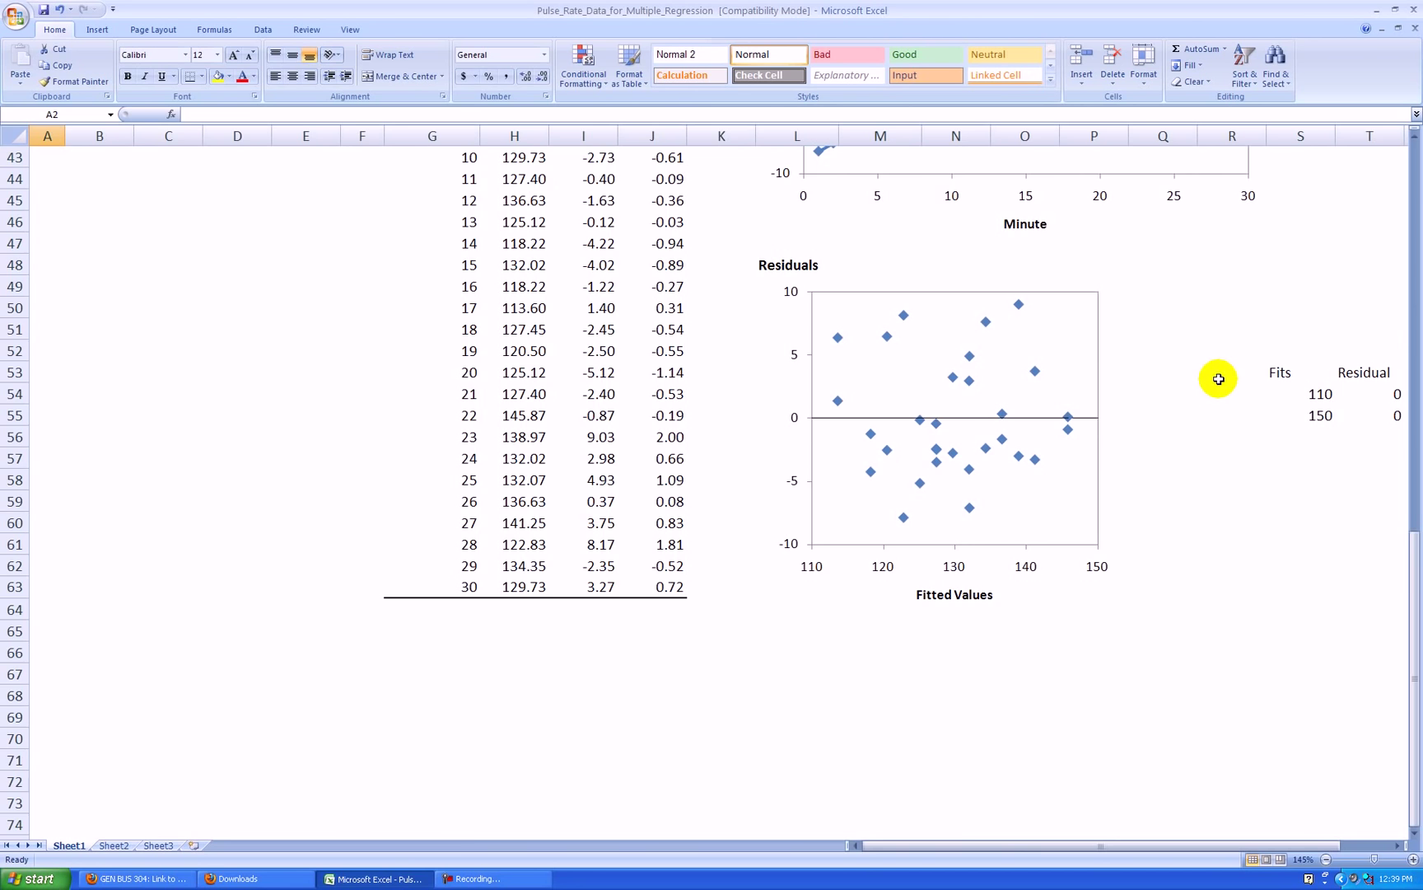
pyautogui.scroll(11, 1234, 398)
pyautogui.scroll(3, 1227, 400)
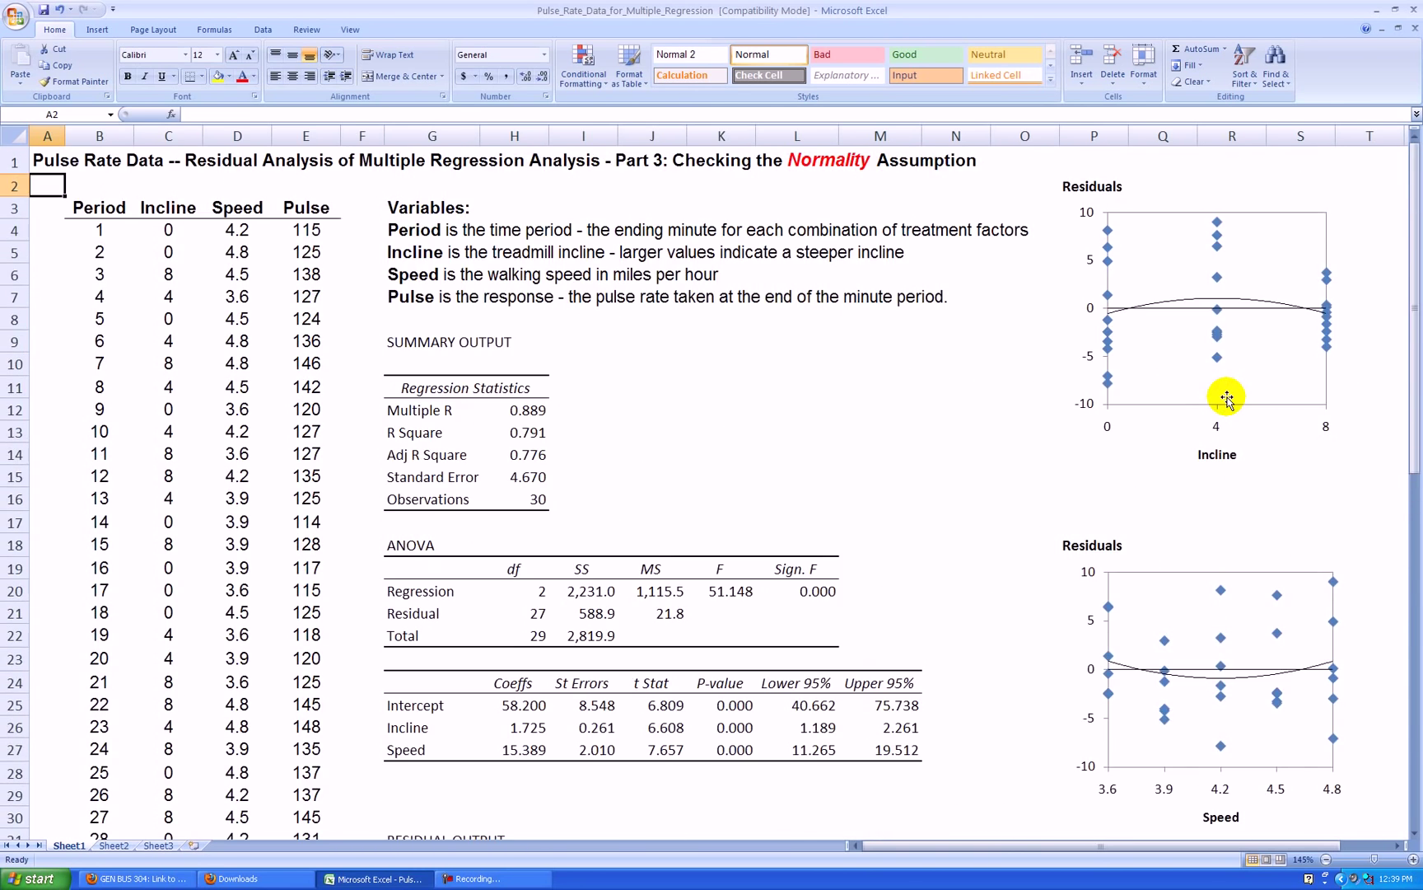
pyautogui.scroll(-9, 1226, 398)
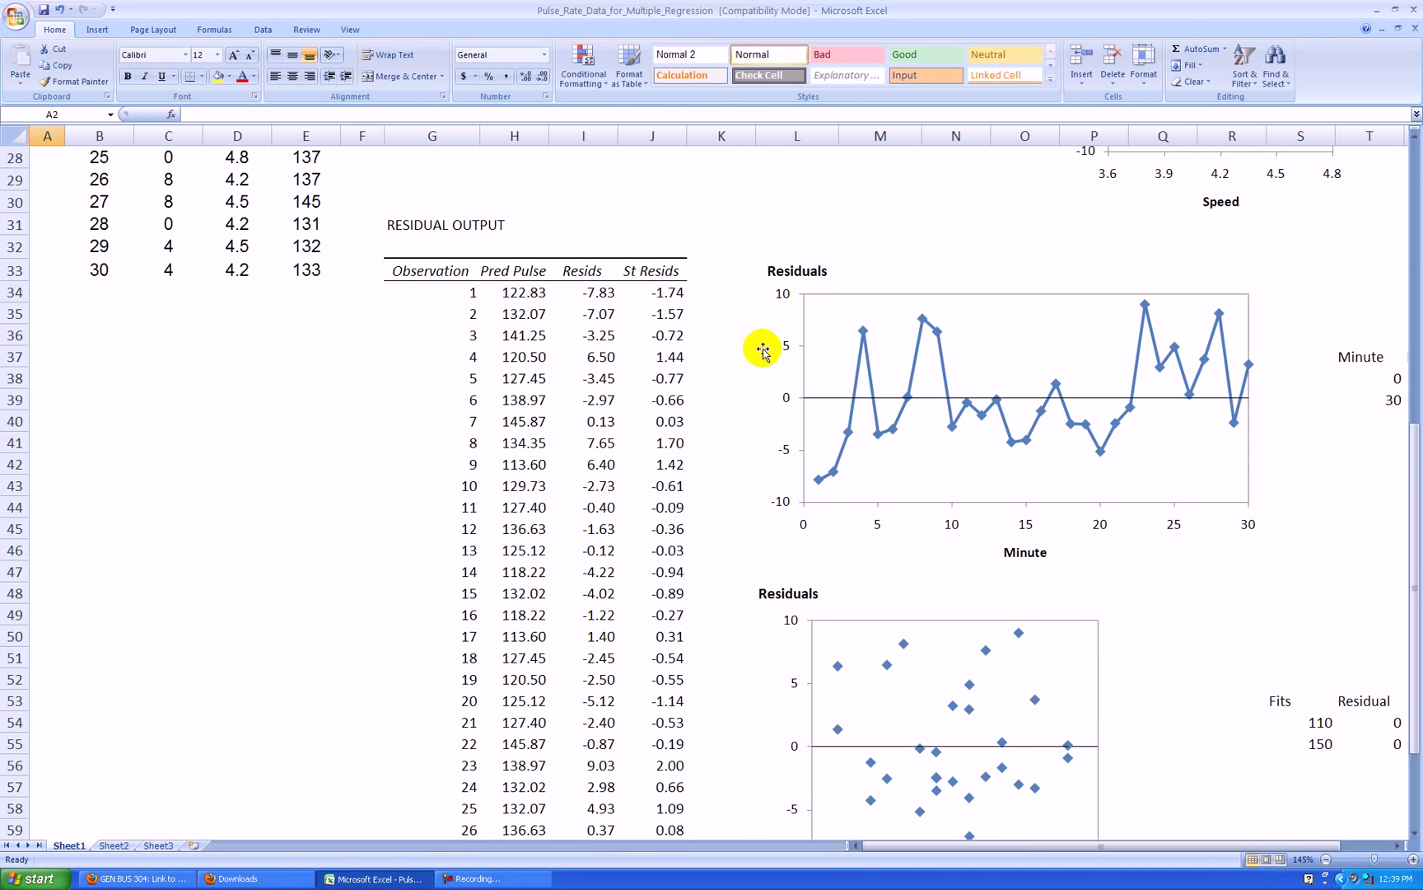
pyautogui.scroll(6, 737, 427)
pyautogui.scroll(3, 737, 428)
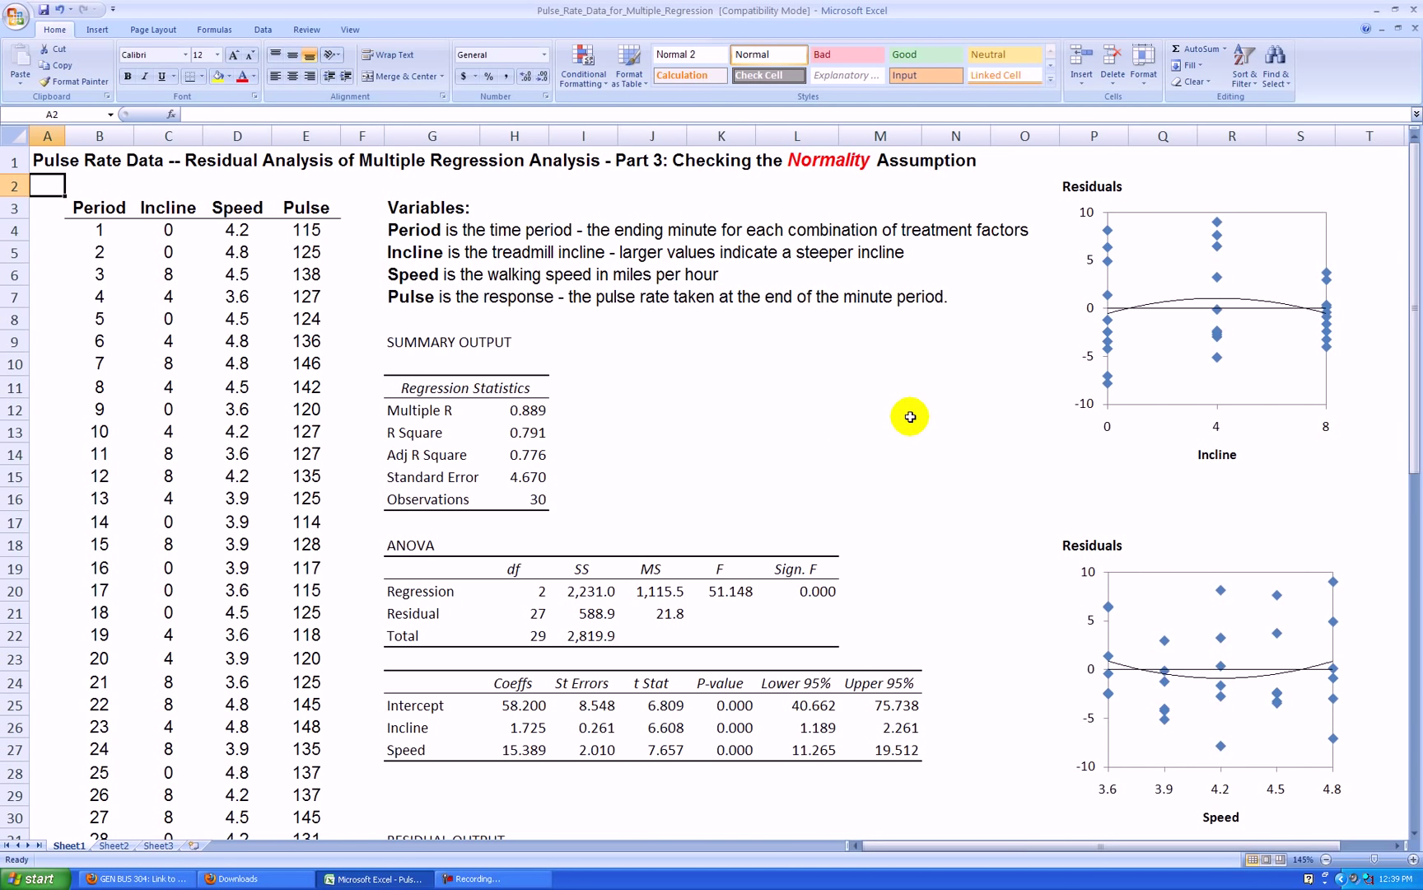
pyautogui.scroll(-9, 910, 416)
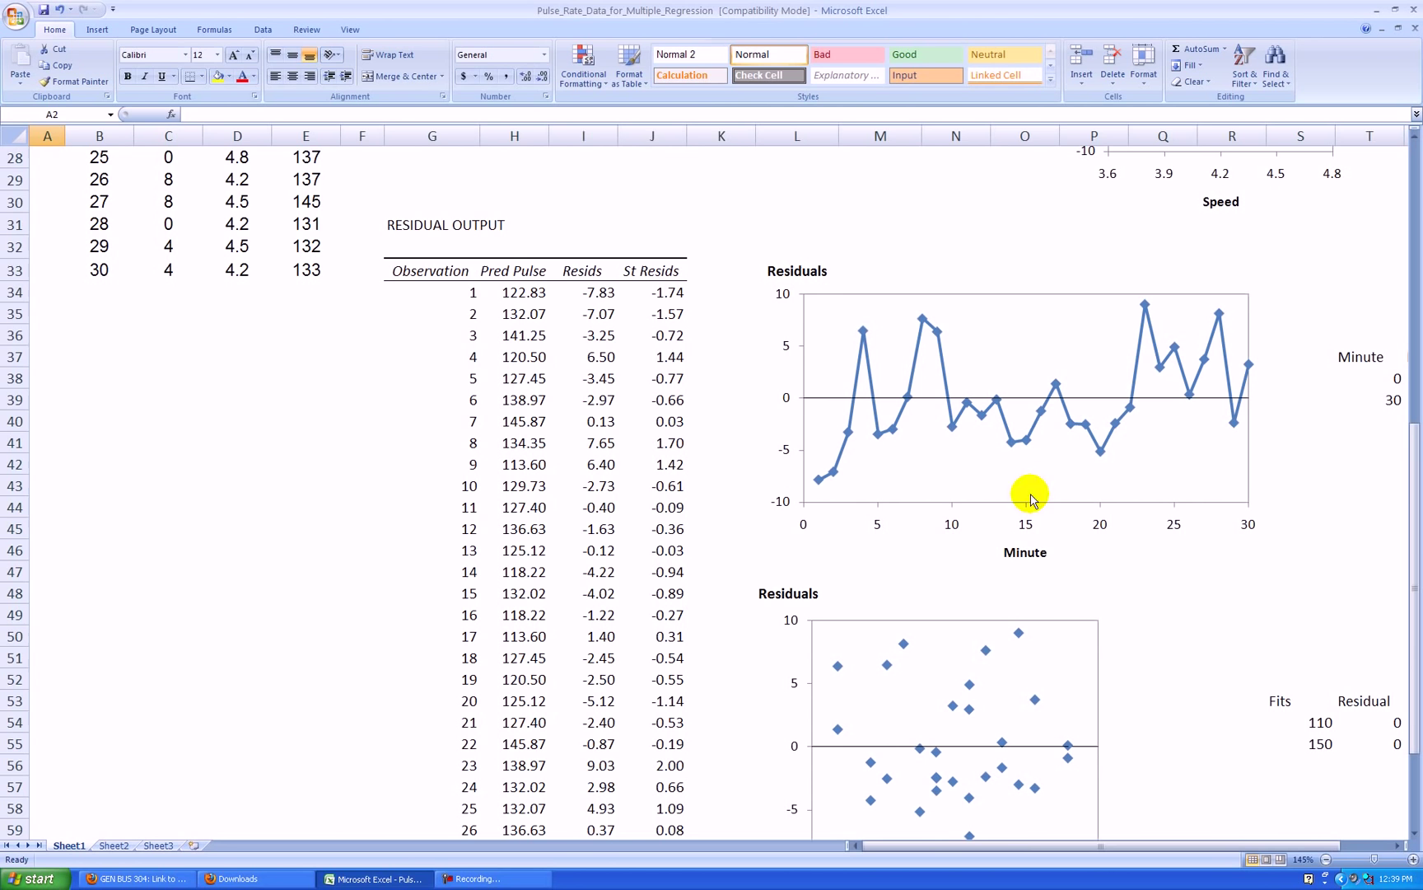
pyautogui.click(1164, 553)
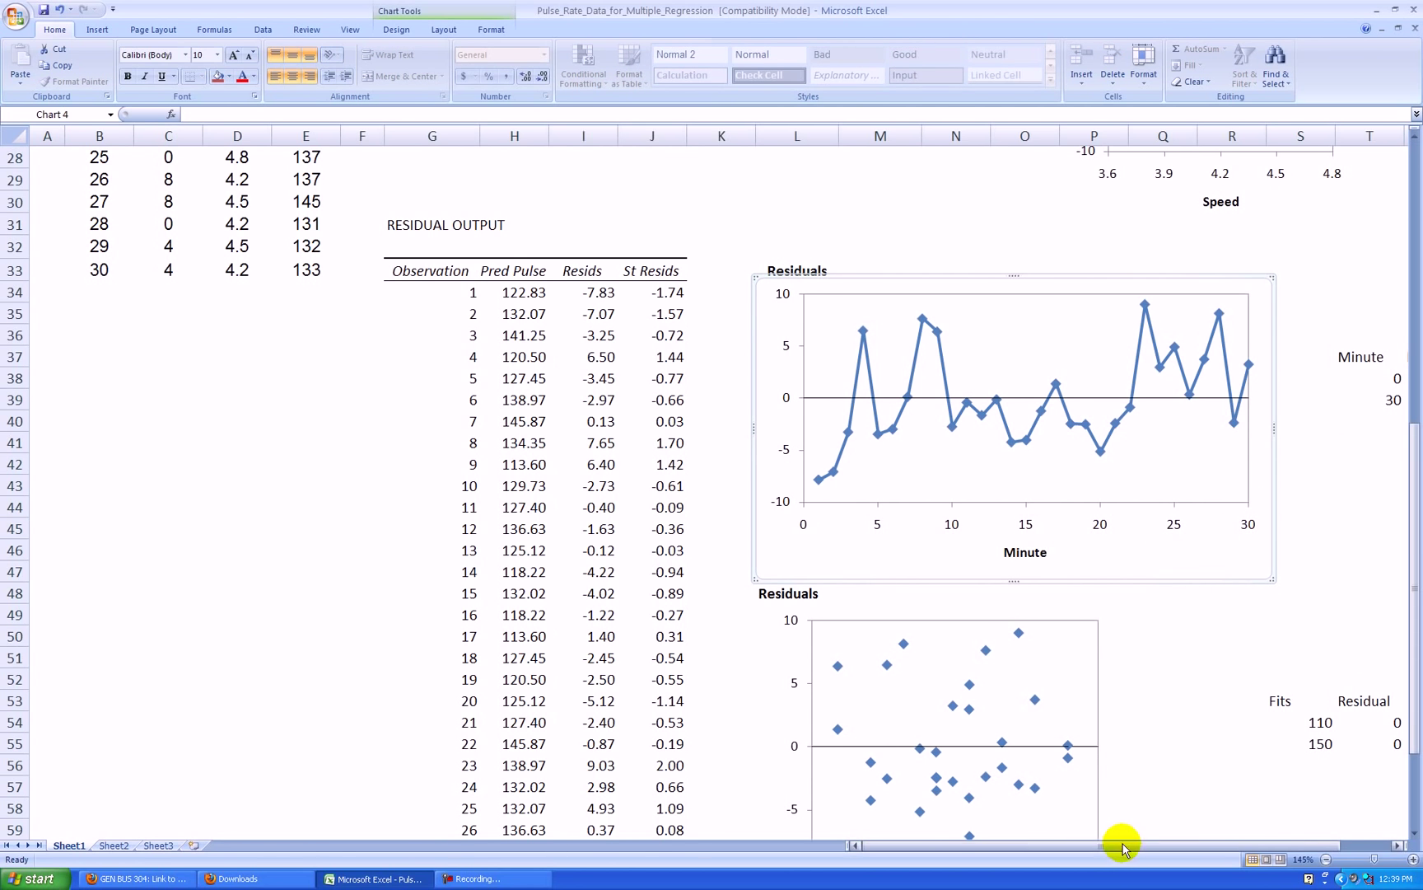
pyautogui.moveTo(1120, 845); pyautogui.dragTo(1211, 849)
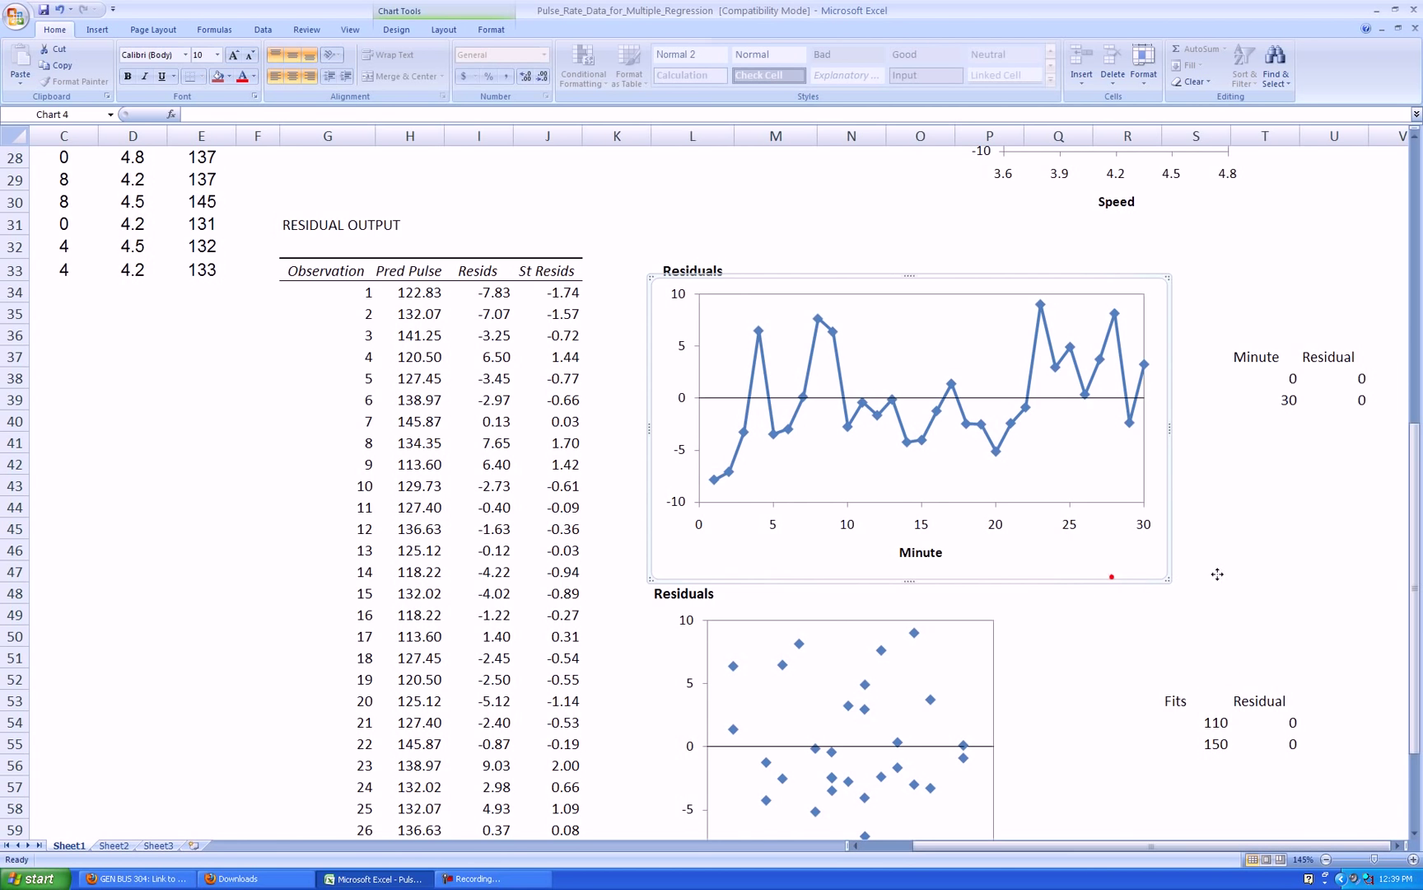
pyautogui.moveTo(1362, 576); pyautogui.dragTo(1363, 585)
pyautogui.click(1398, 845)
pyautogui.click(1398, 845)
pyautogui.click(1398, 845)
pyautogui.click(1397, 845)
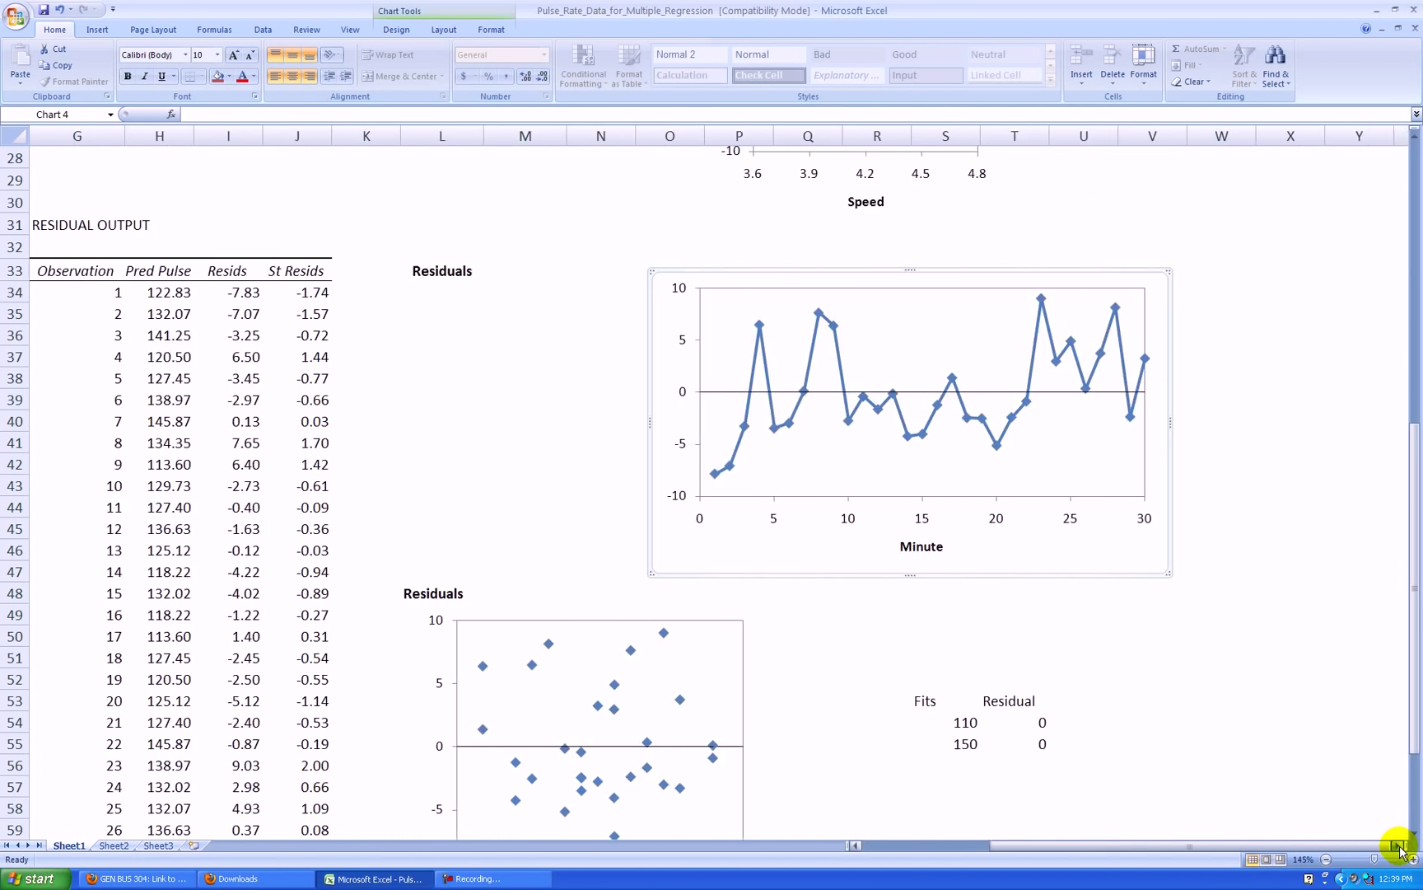
pyautogui.click(1398, 845)
pyautogui.moveTo(1031, 556); pyautogui.dragTo(1280, 530)
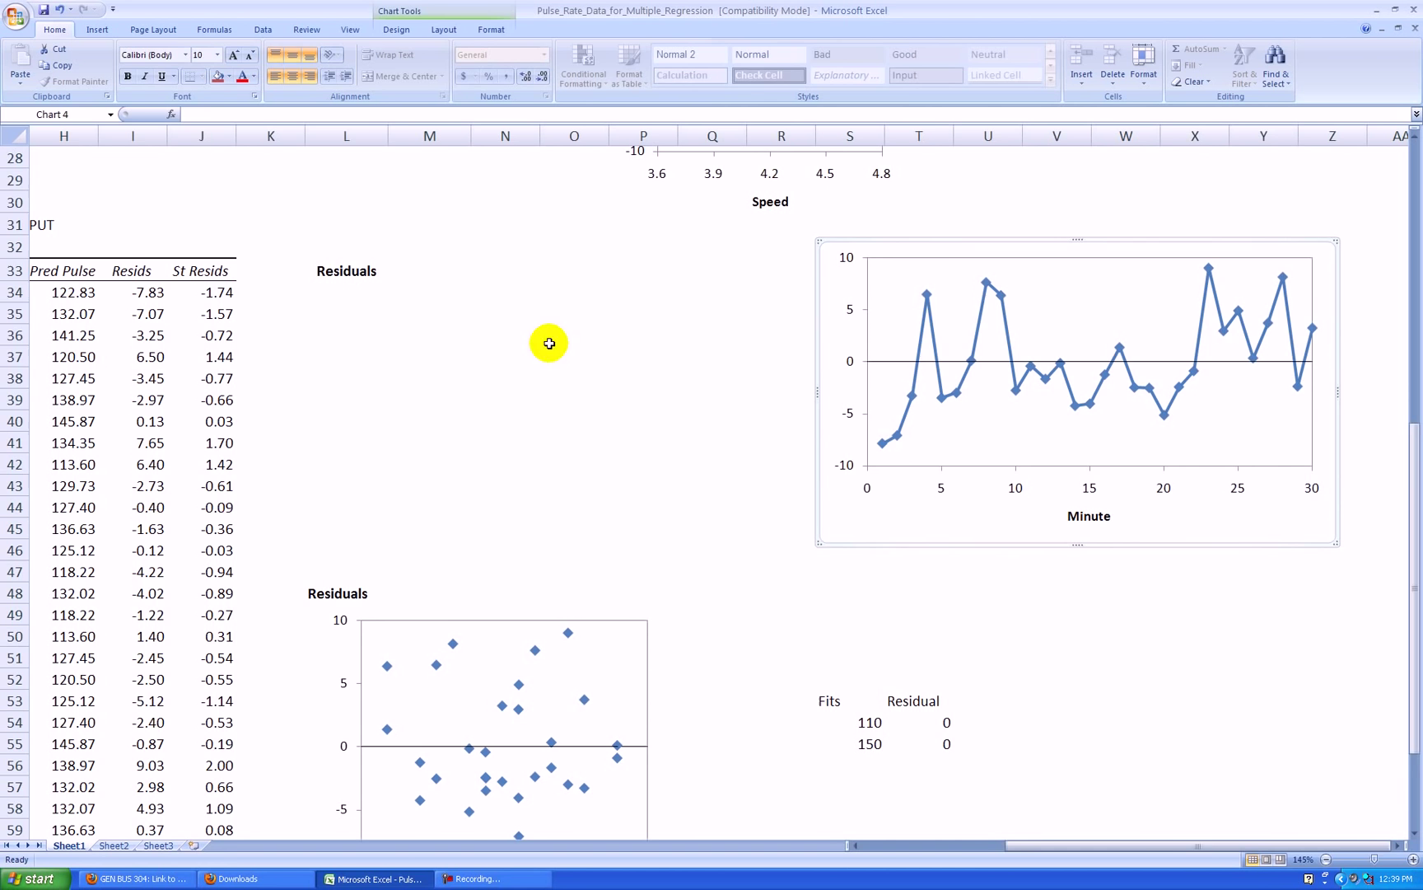
# Step: Delete the stray Residuals label in L48
pyautogui.click(357, 268)
pyautogui.scroll(-3, 560, 354)
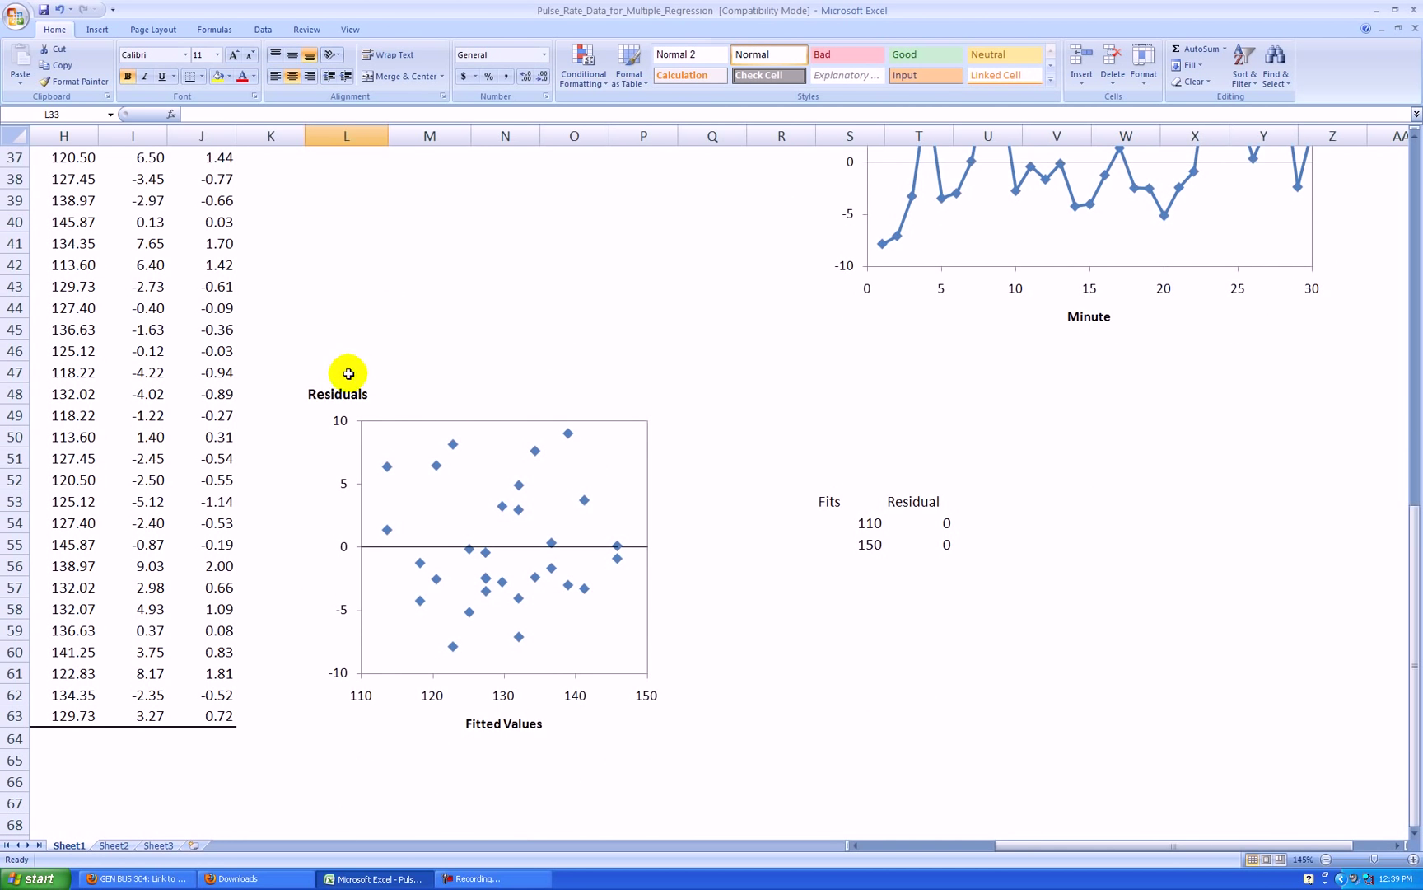
pyautogui.click(342, 393)
pyautogui.press('Delete')
# Step: Place the Fitted Values residuals chart (Chart 5) under the Minute chart on the right
pyautogui.click(616, 713)
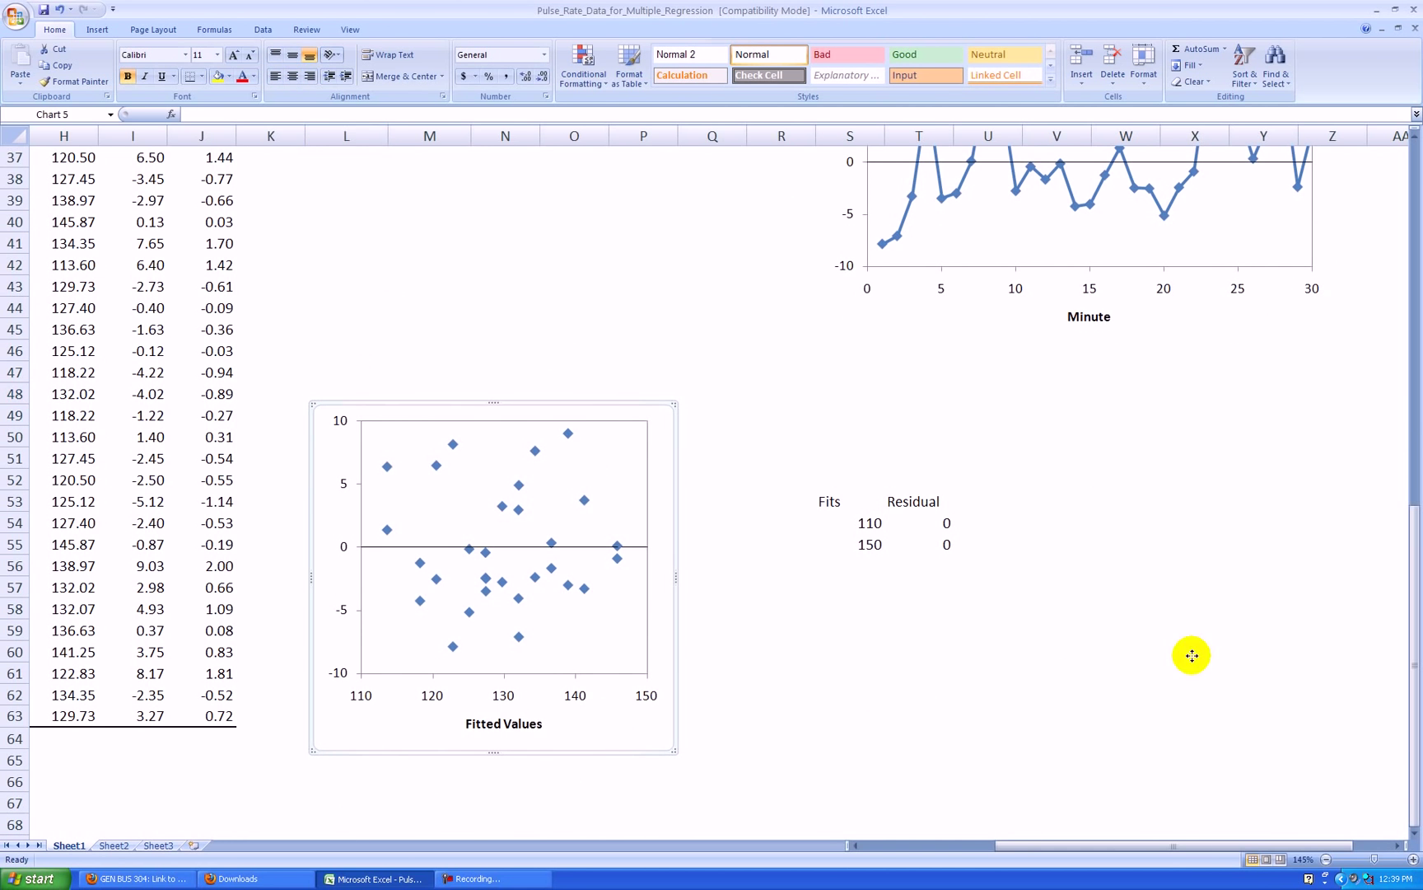
pyautogui.moveTo(1235, 655); pyautogui.dragTo(1236, 655)
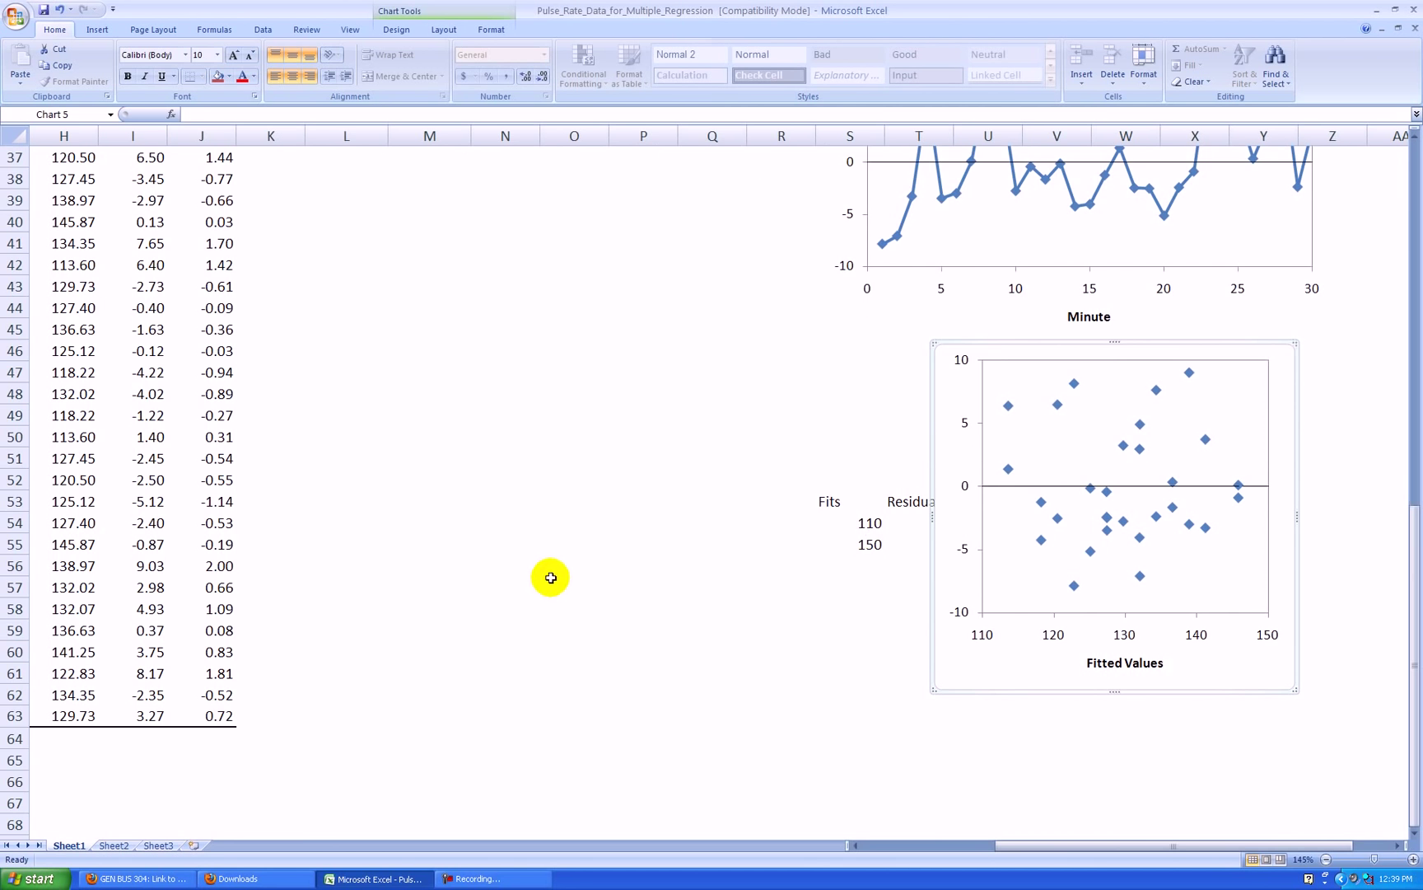
pyautogui.scroll(5, 561, 593)
pyautogui.moveTo(1080, 842); pyautogui.dragTo(962, 841)
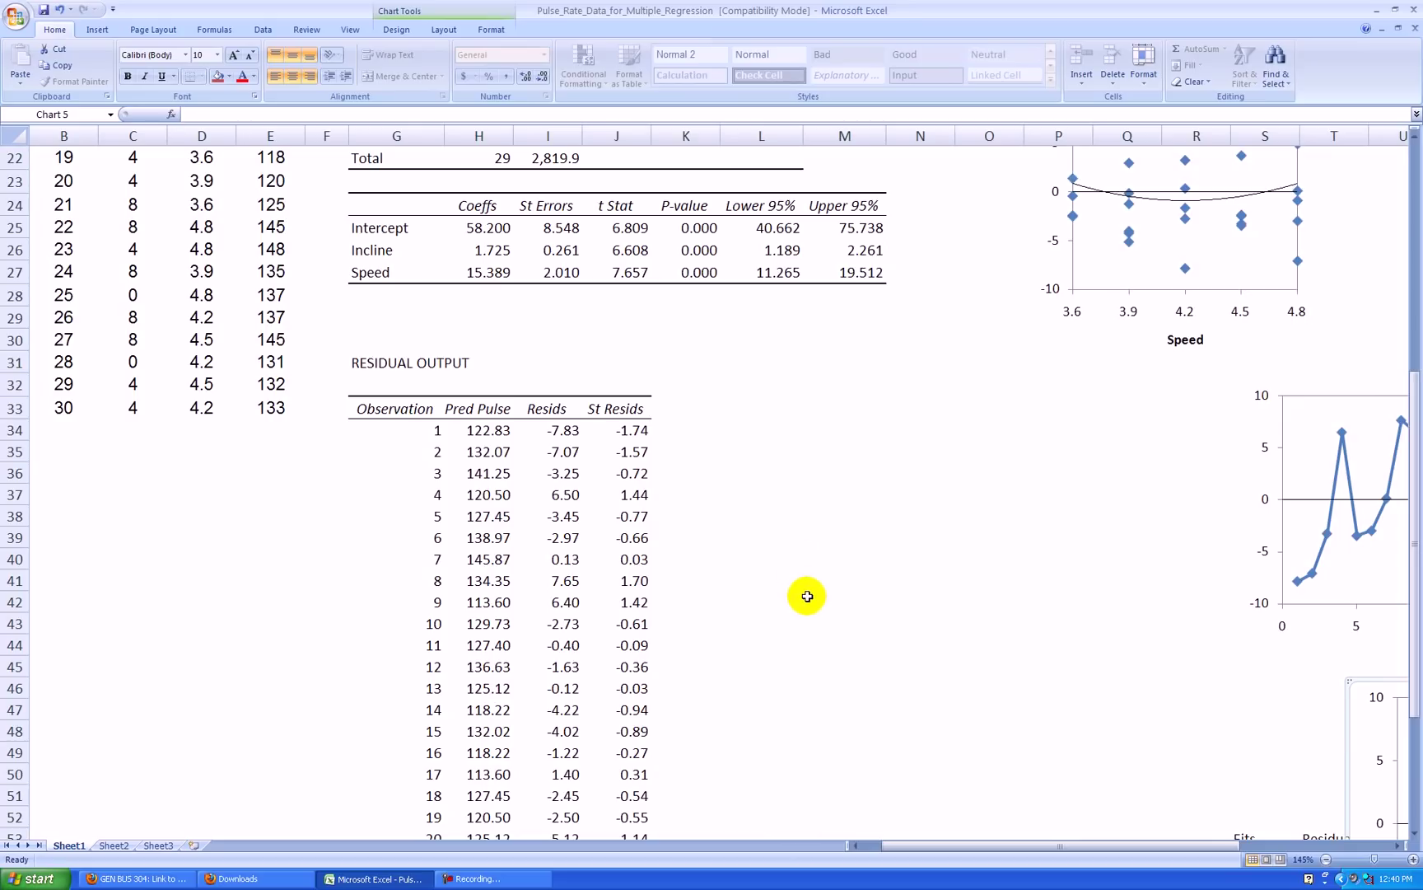
pyautogui.scroll(-2, 809, 591)
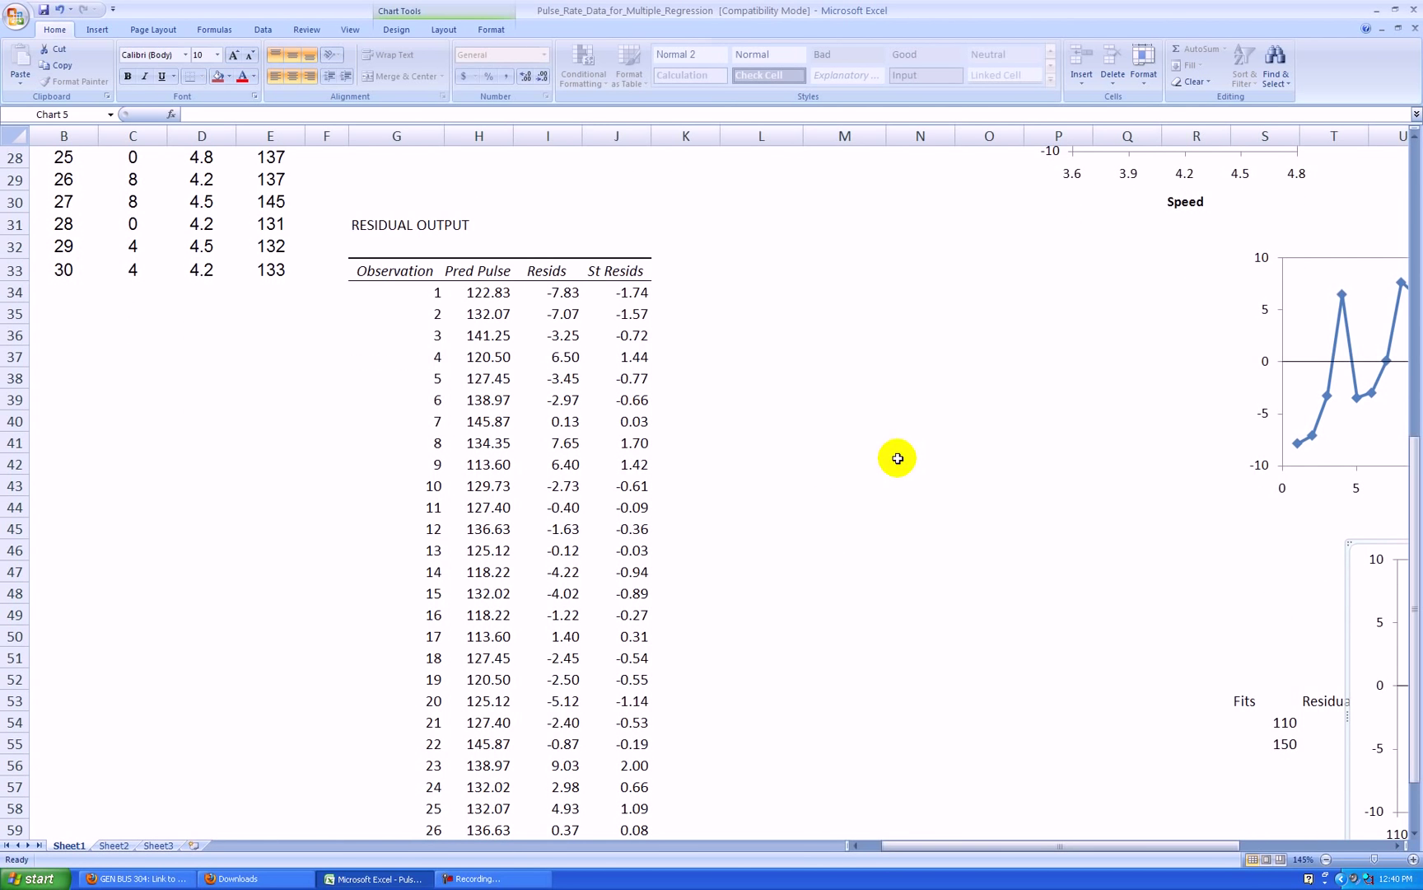
pyautogui.scroll(4, 888, 466)
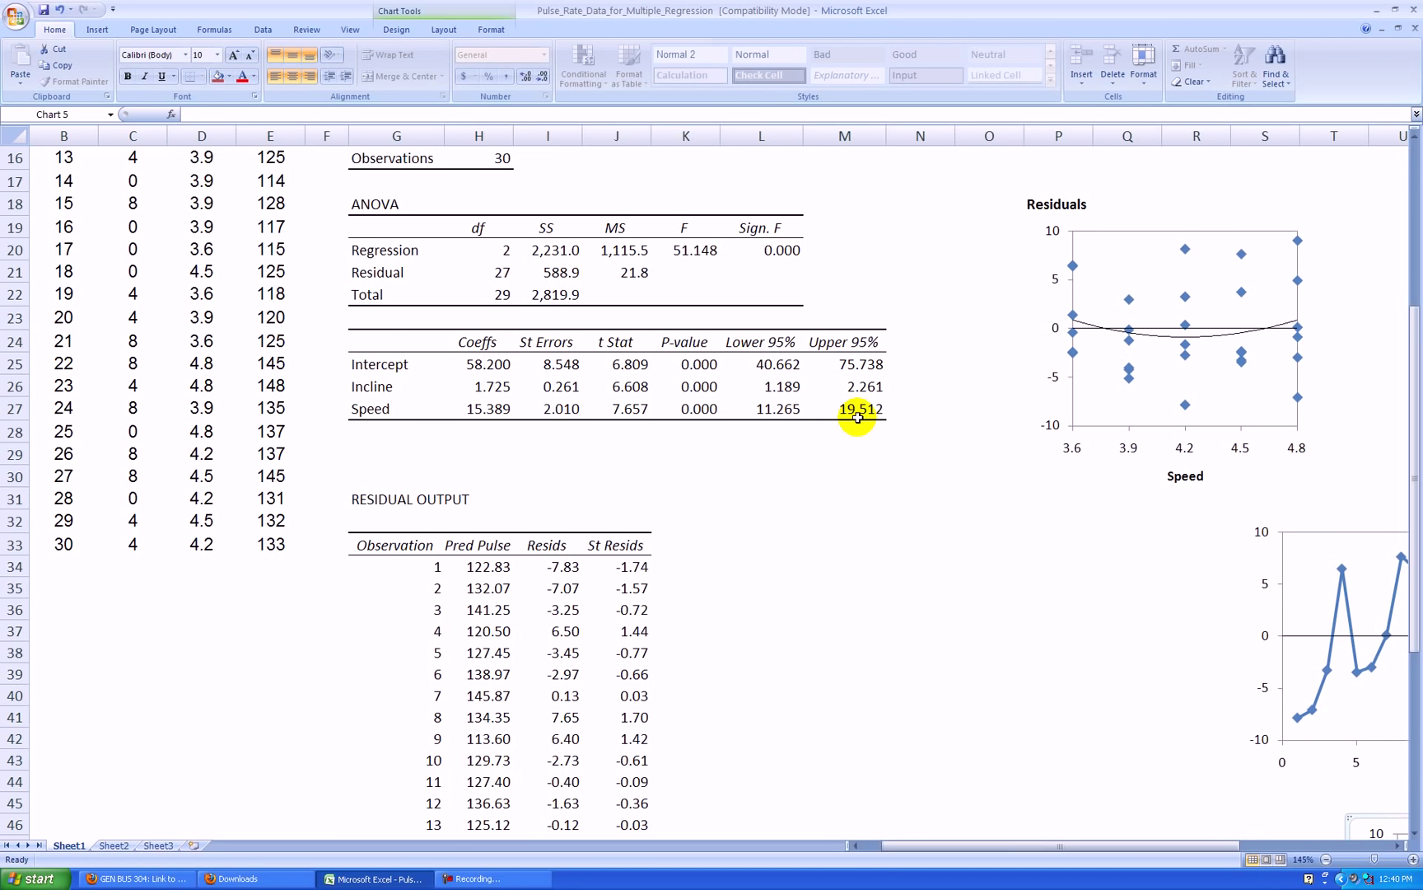
pyautogui.scroll(-2, 857, 418)
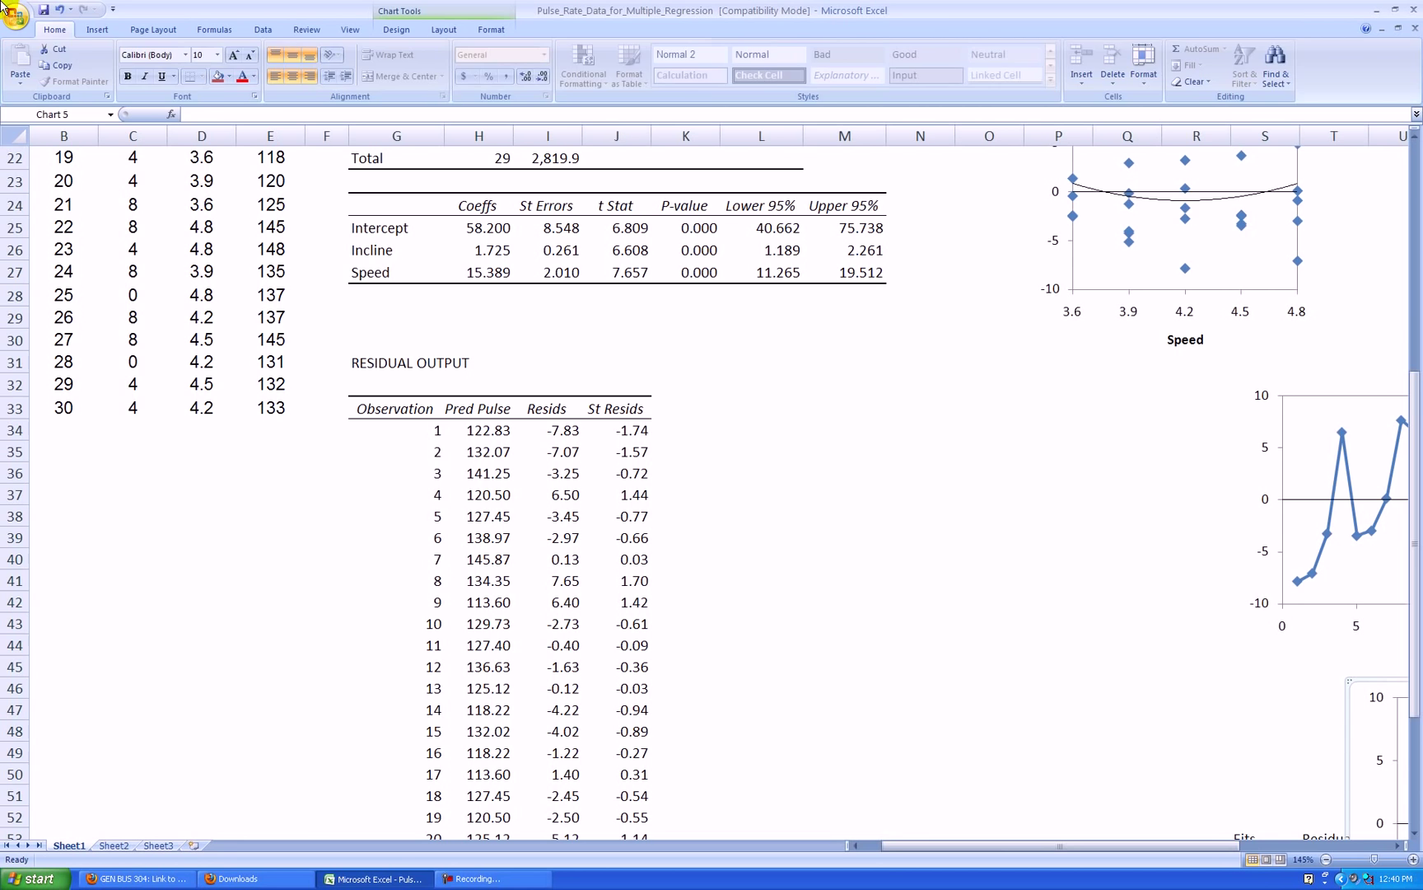
pyautogui.hotkey('alt', 'p')
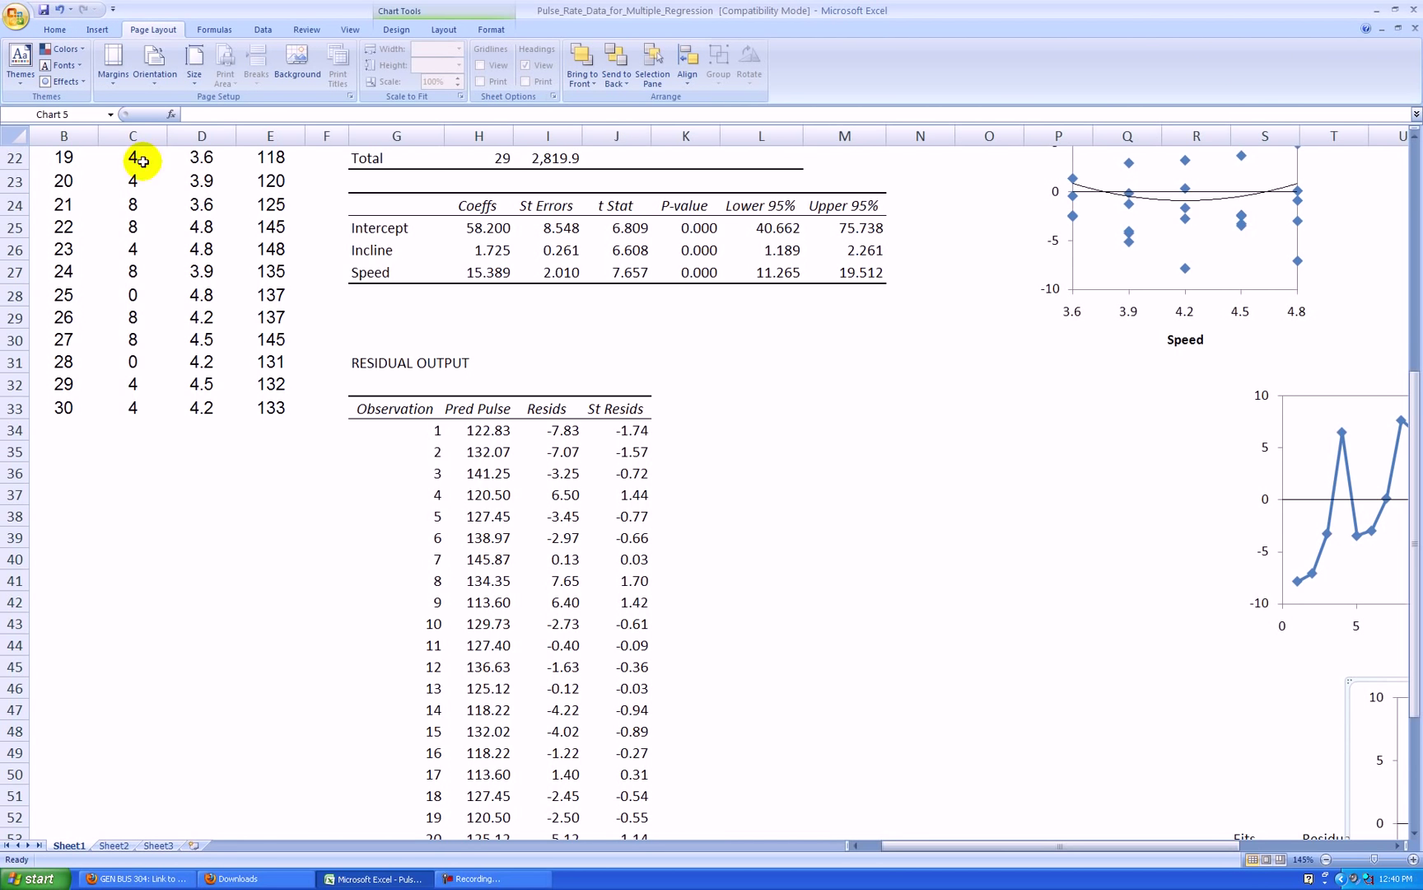
pyautogui.click(673, 310)
pyautogui.scroll(-2, 910, 347)
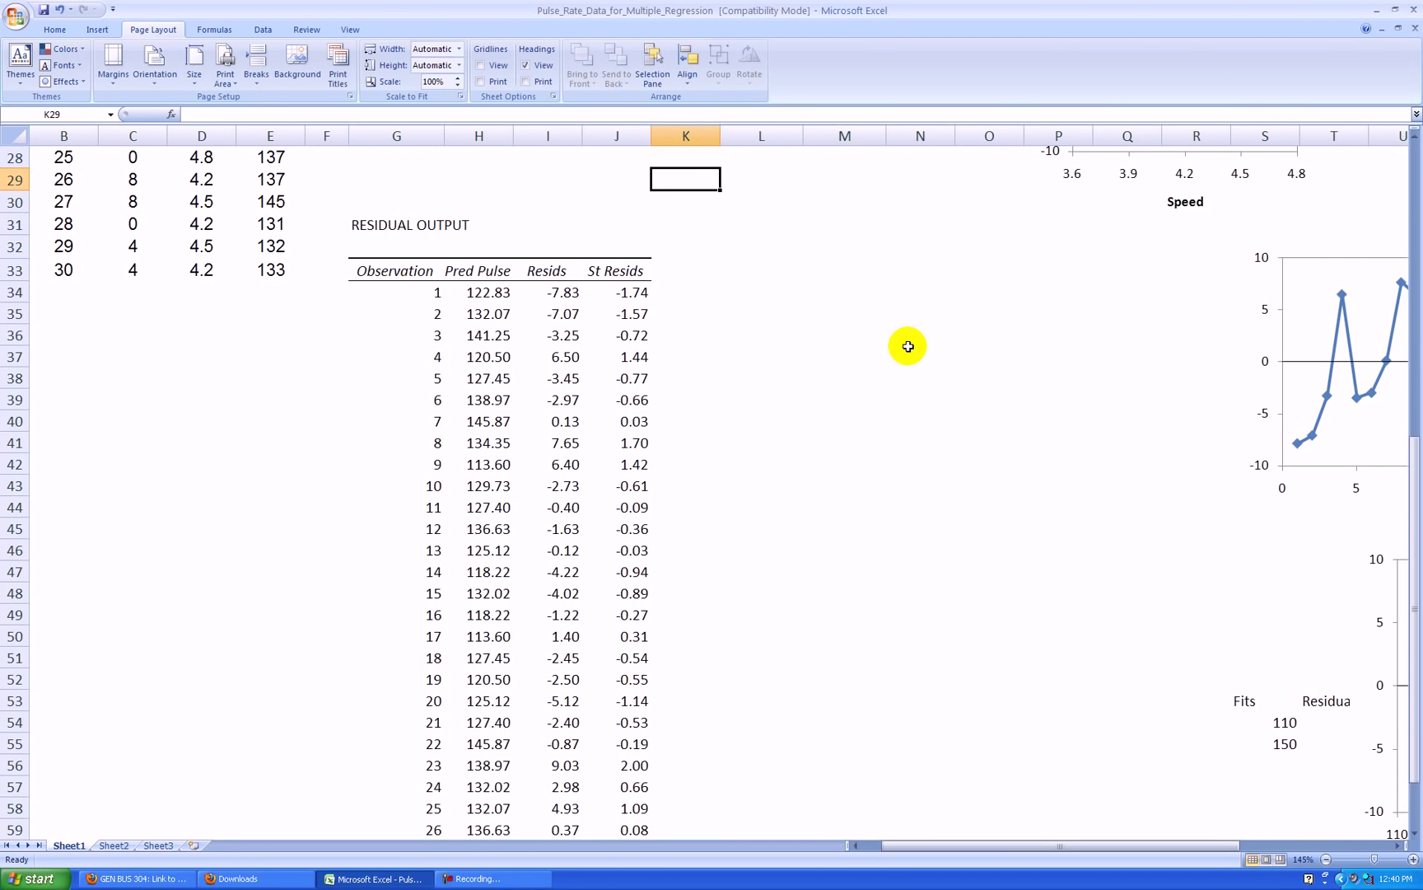
pyautogui.scroll(8, 907, 344)
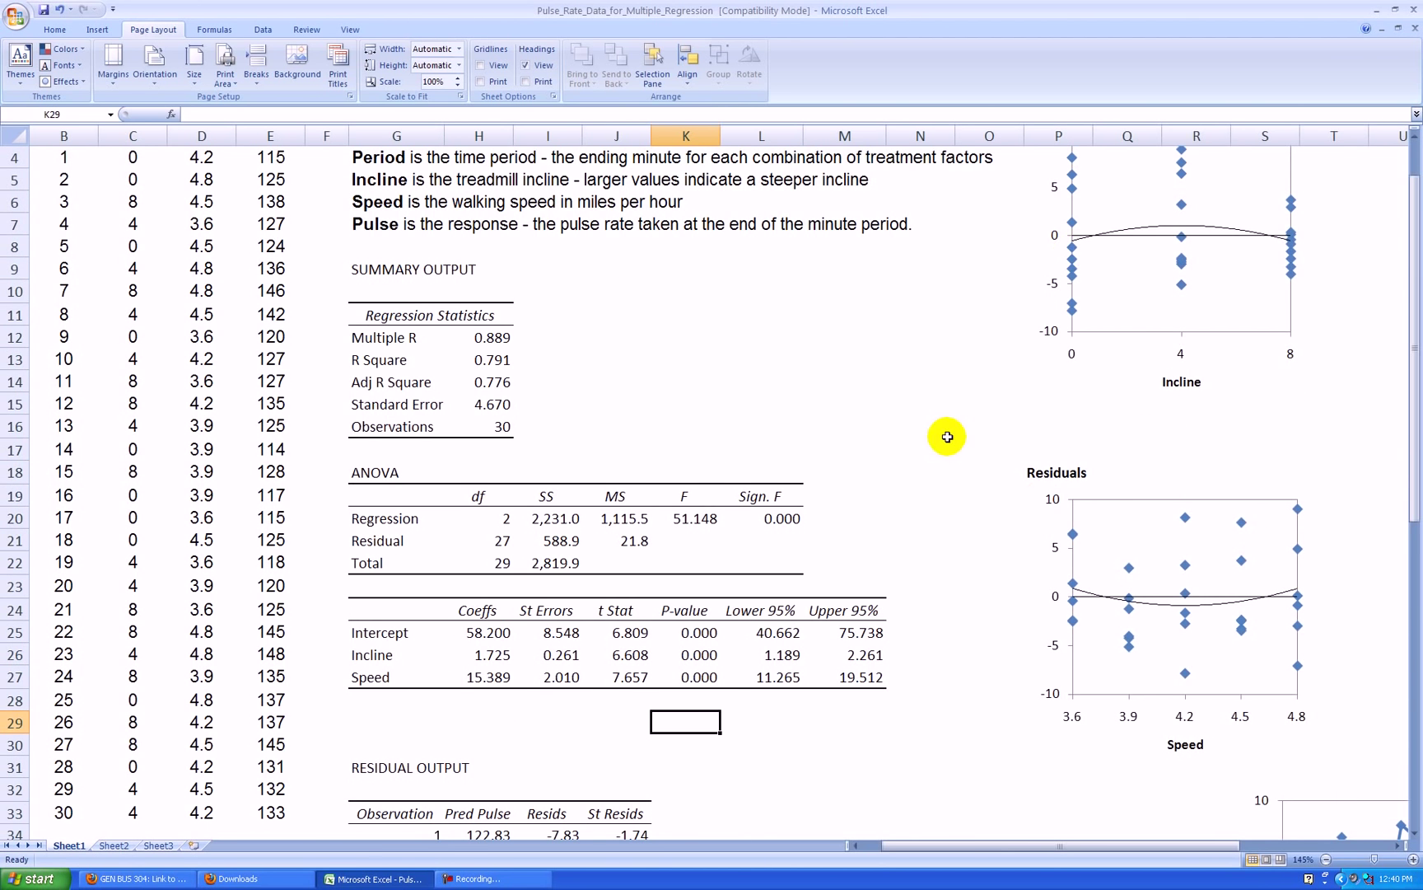
pyautogui.scroll(-5, 944, 412)
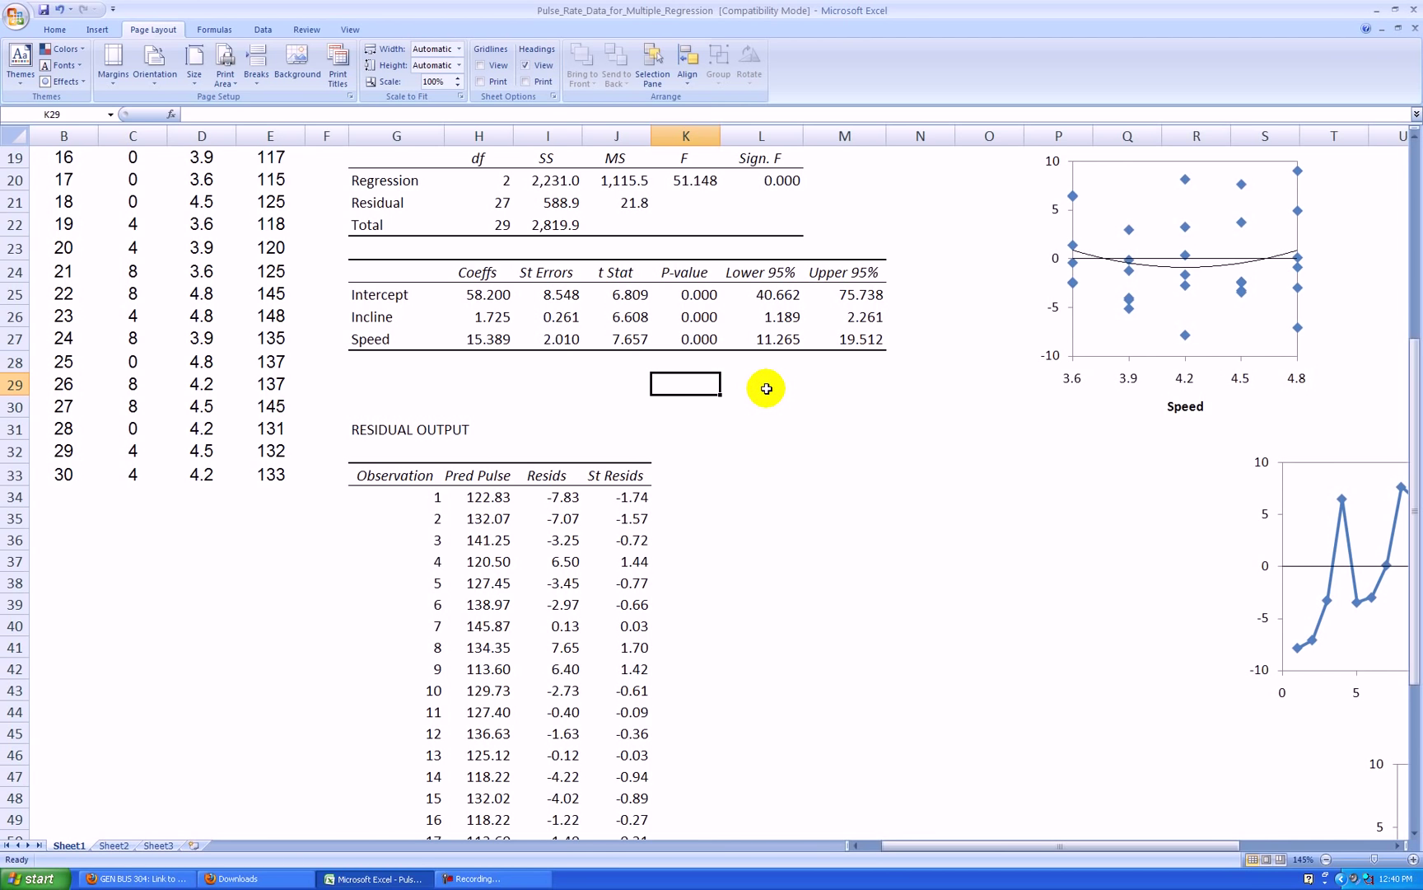
pyautogui.scroll(-3, 766, 388)
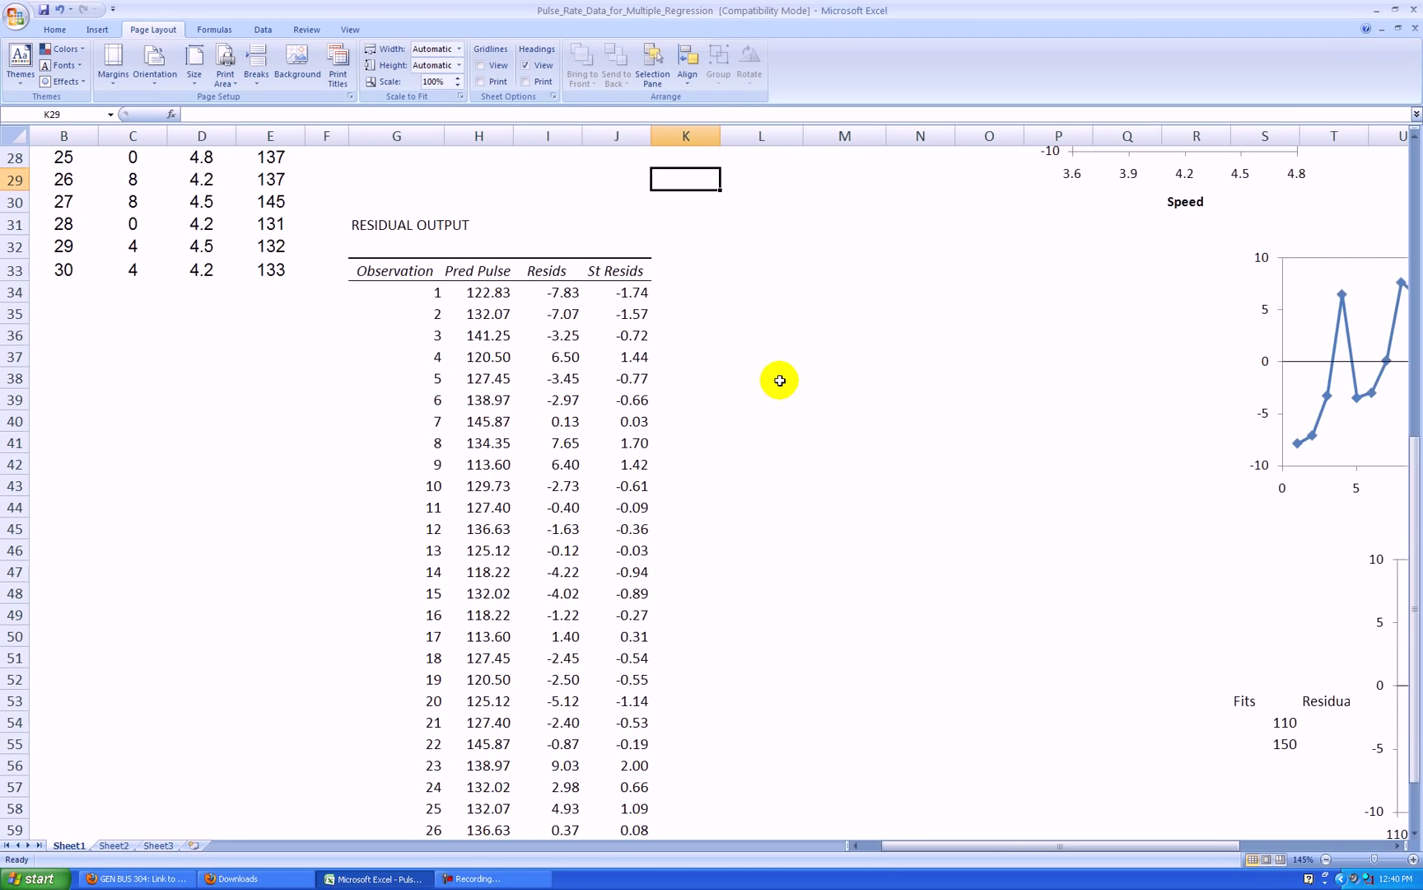
pyautogui.scroll(-1, 779, 381)
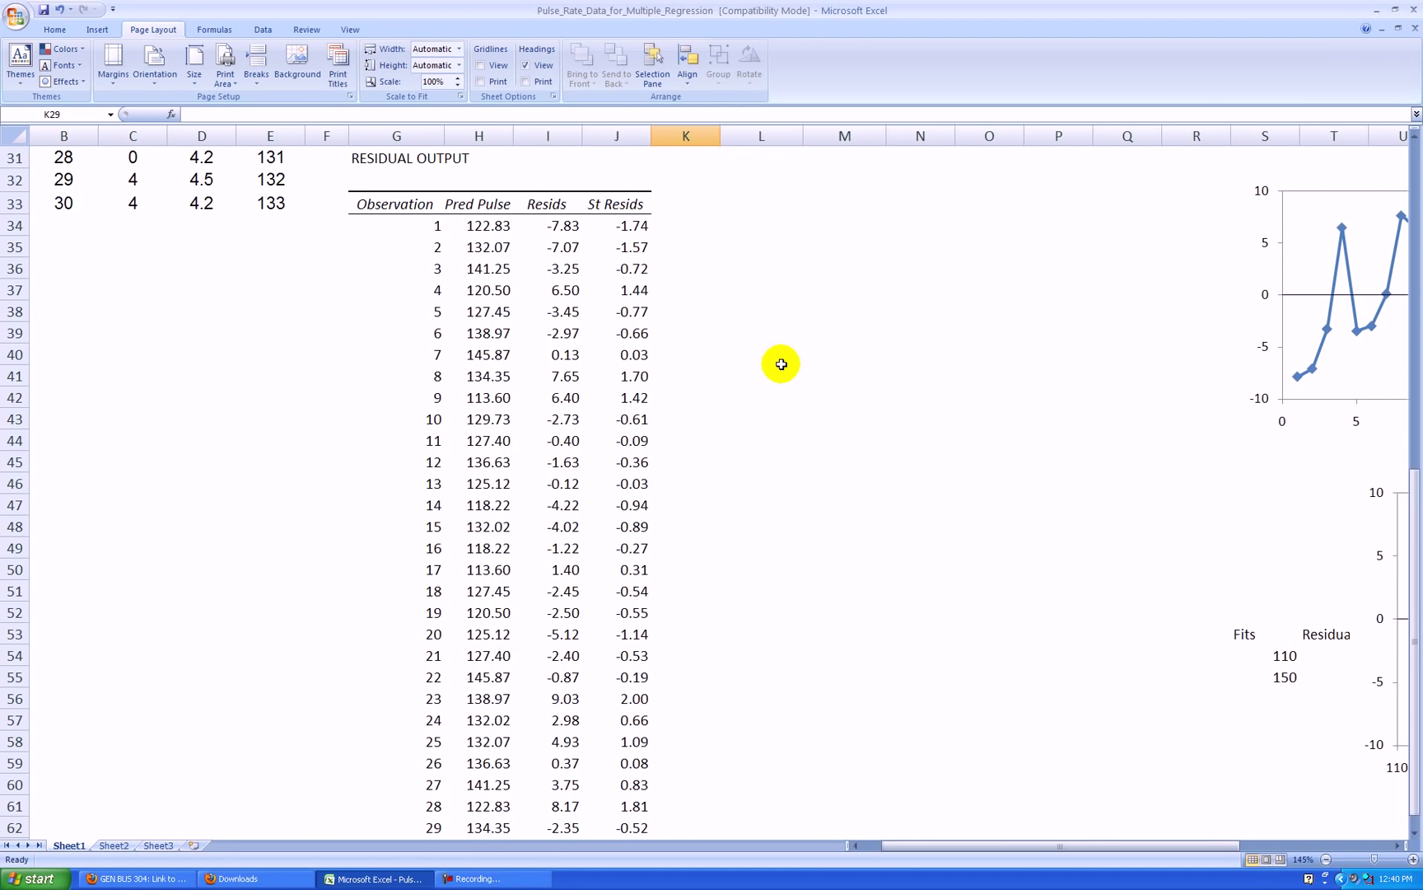
pyautogui.scroll(-1, 783, 363)
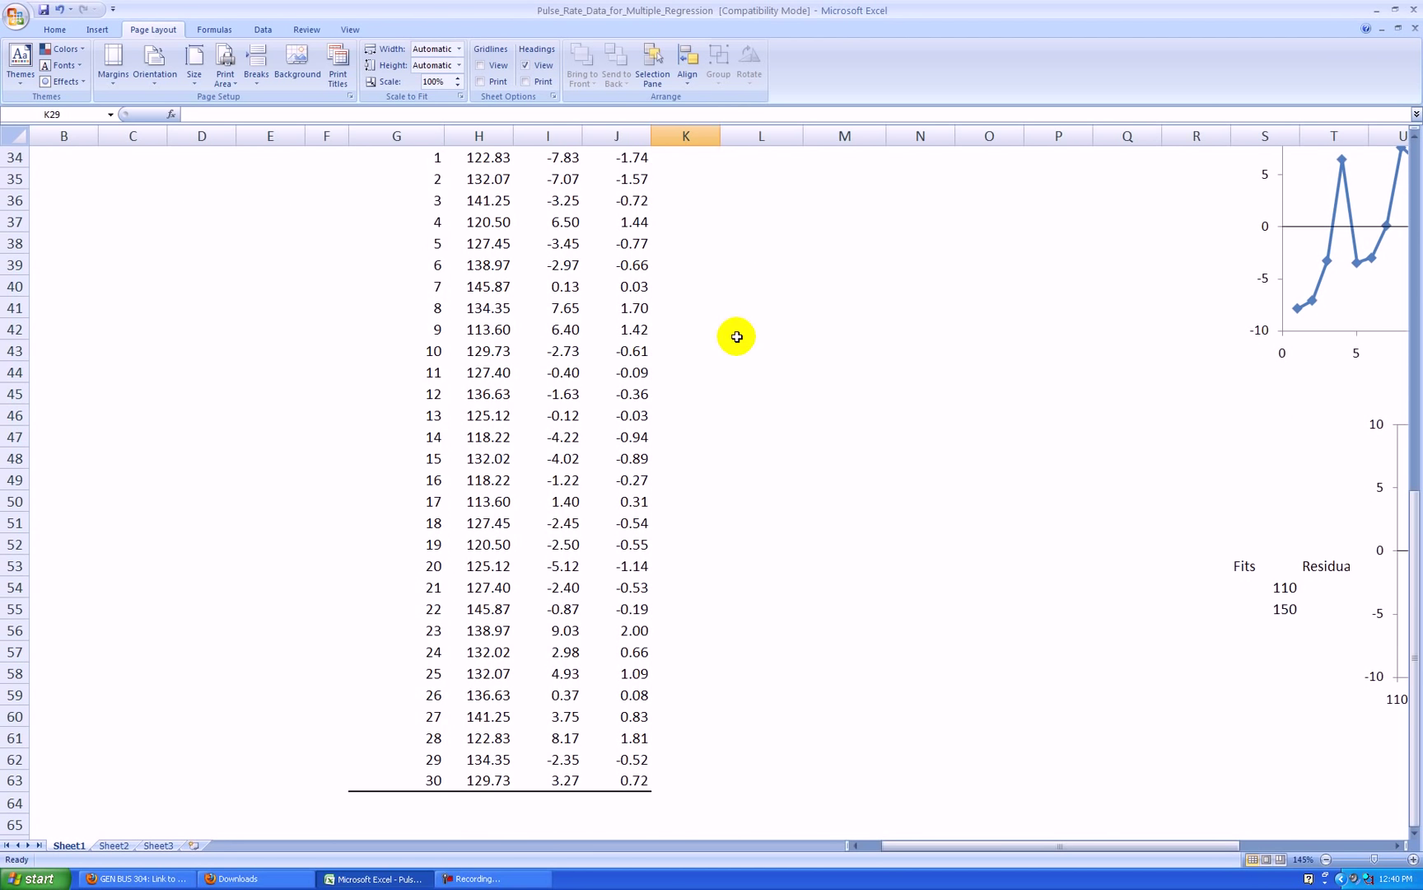
pyautogui.scroll(-3, 736, 350)
pyautogui.scroll(5, 729, 411)
pyautogui.scroll(-1, 659, 346)
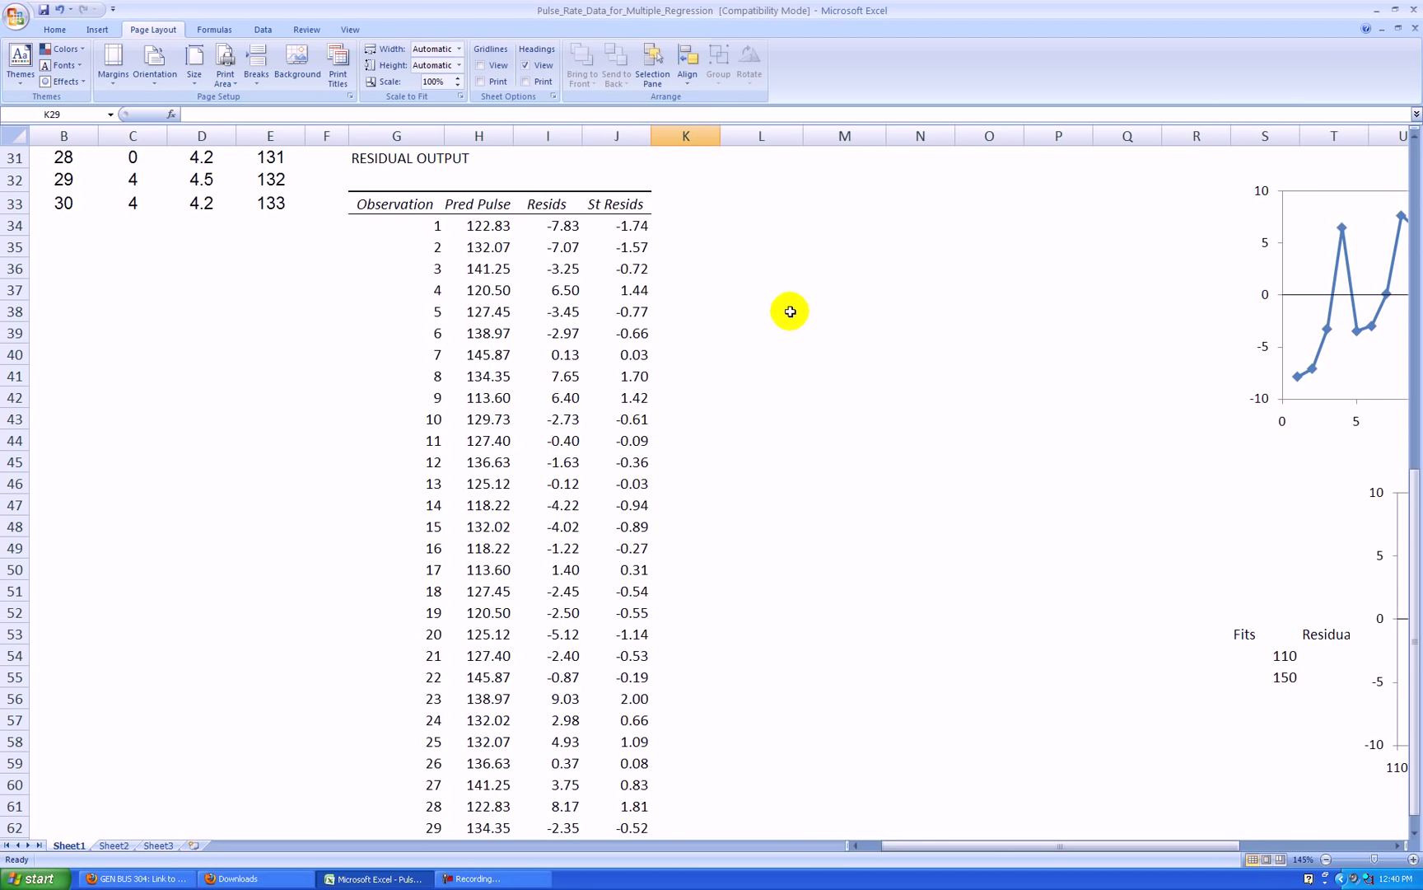
# Step: Type the heading lines 'Rounded', '& Sorted' and 'St Resids' down column L from L30
pyautogui.scroll(1, 689, 216)
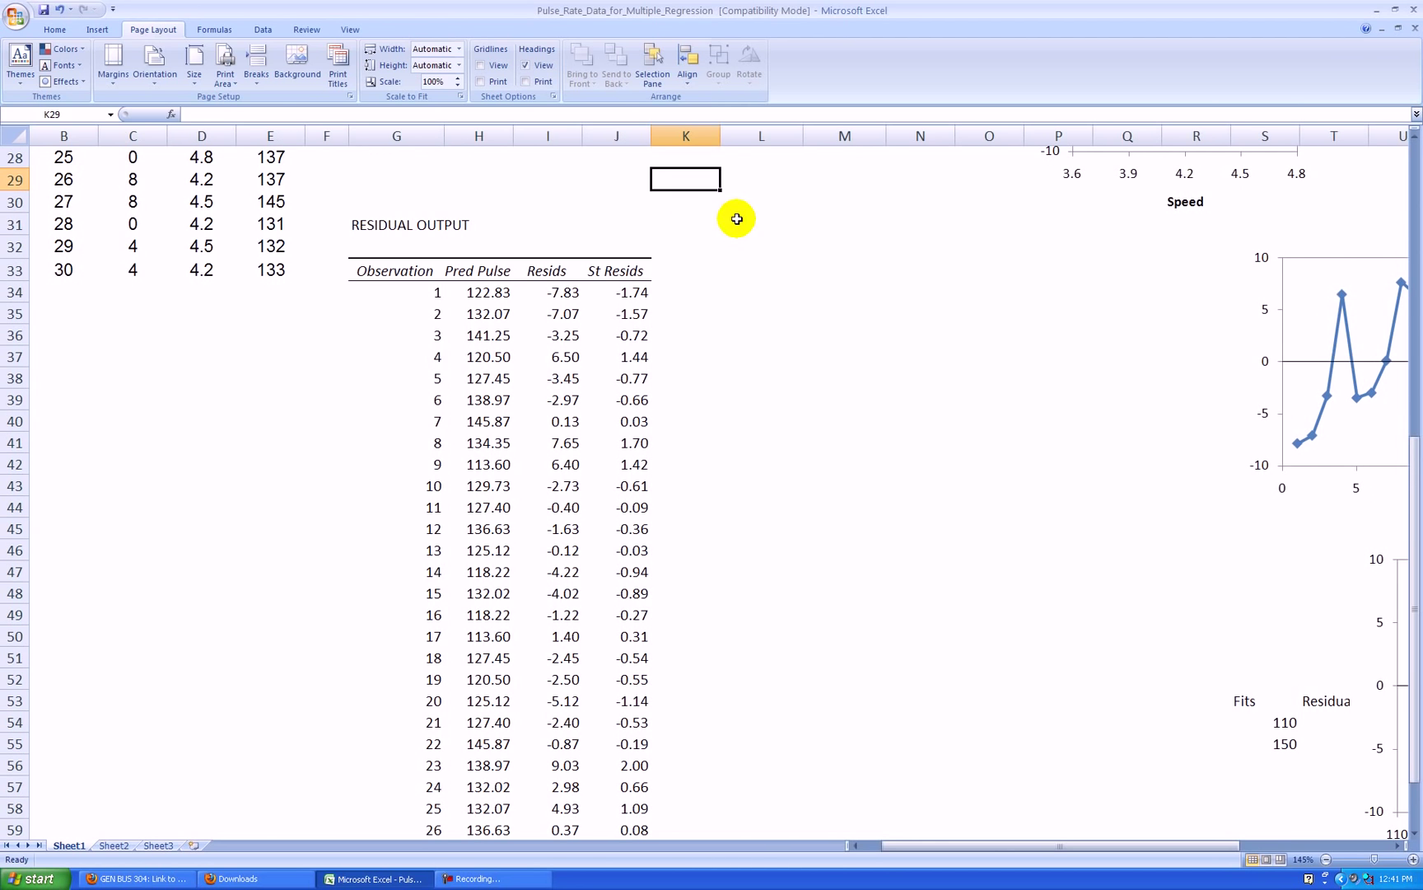
pyautogui.click(766, 209)
pyautogui.click(766, 209)
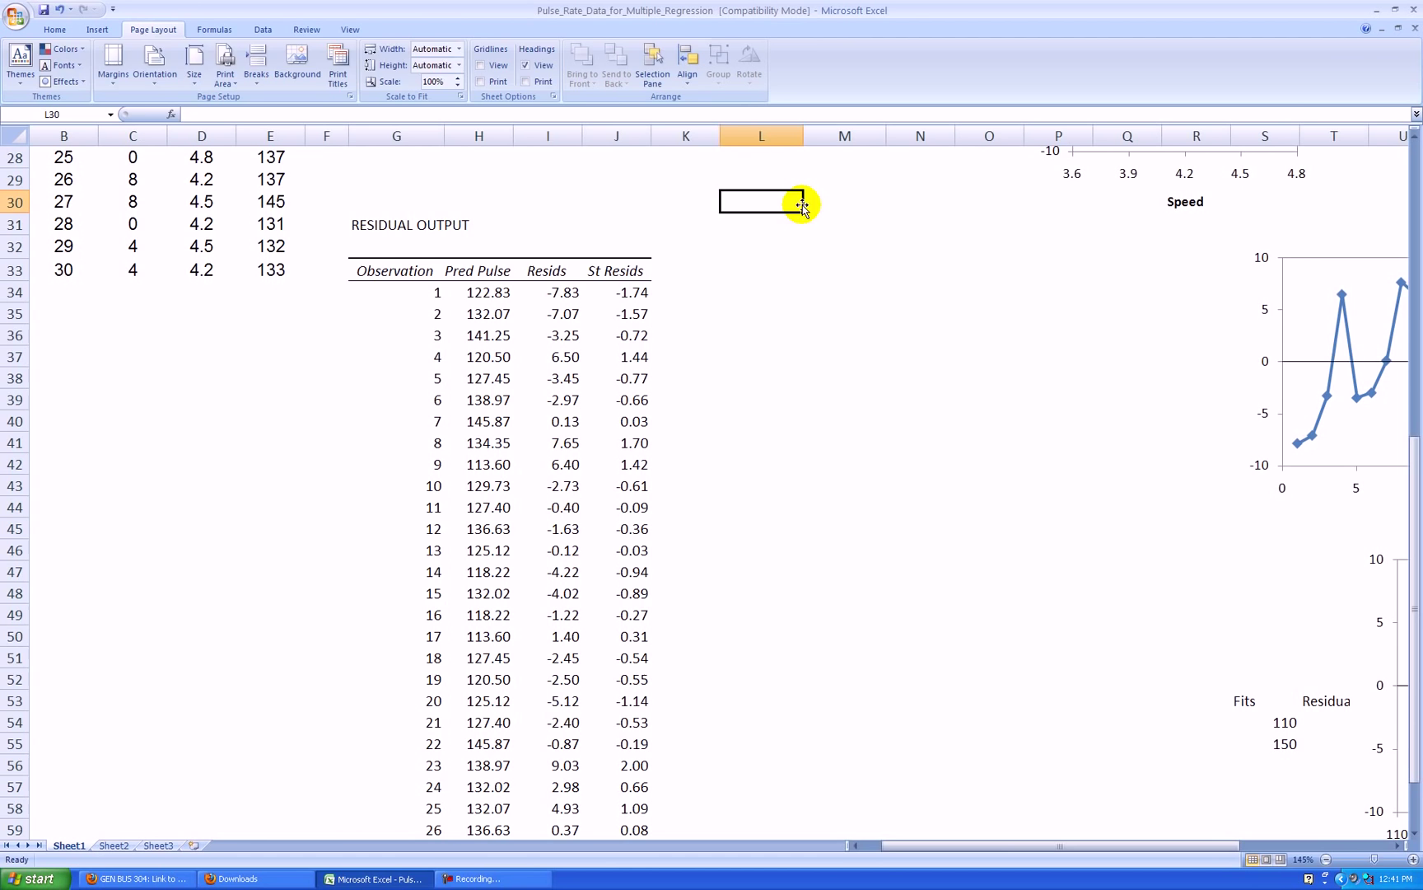
pyautogui.write('R')
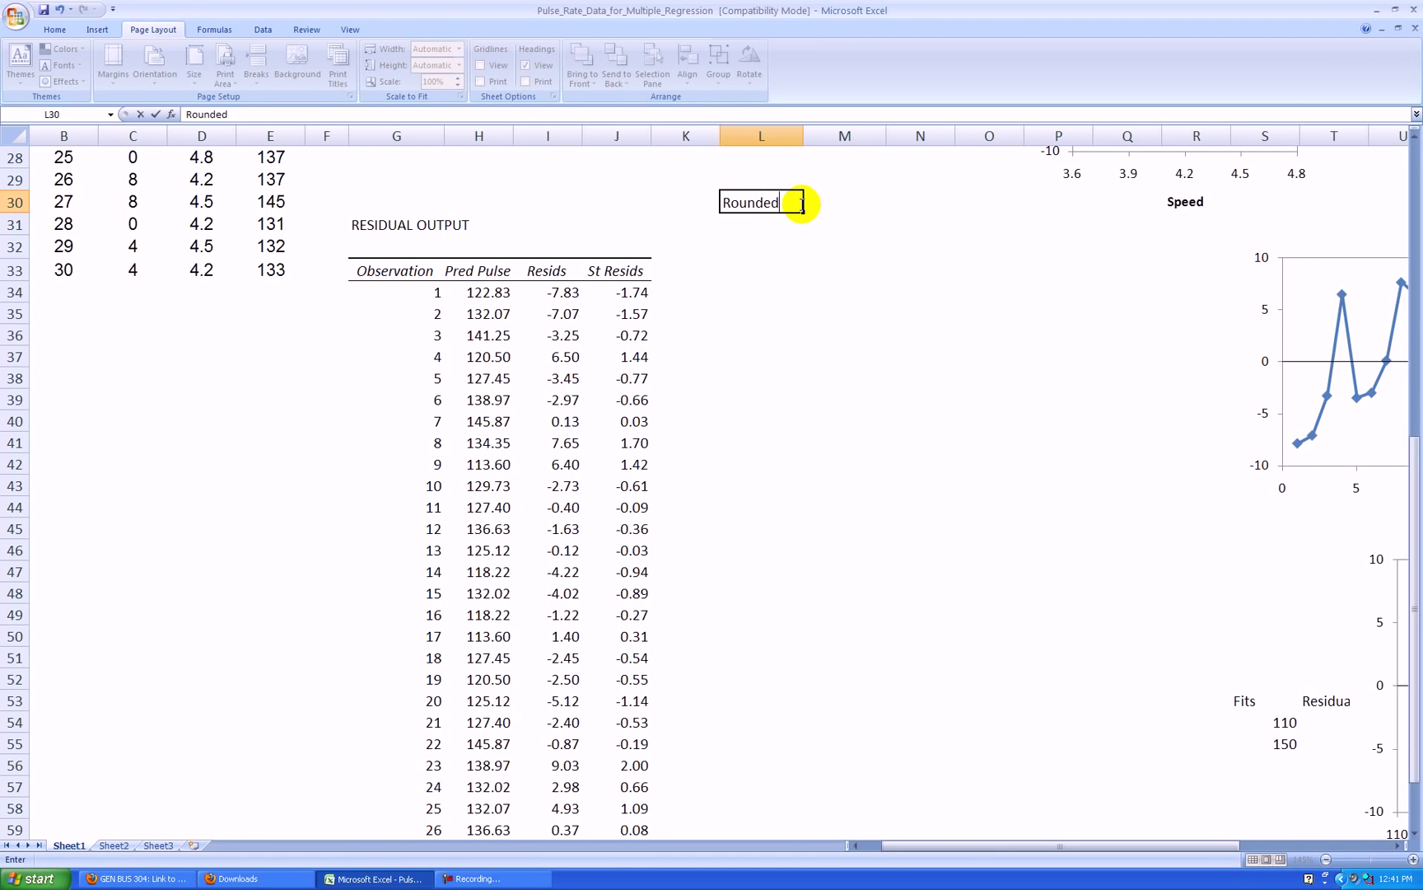
pyautogui.write('ounded')
pyautogui.press('Return')
pyautogui.write('$')
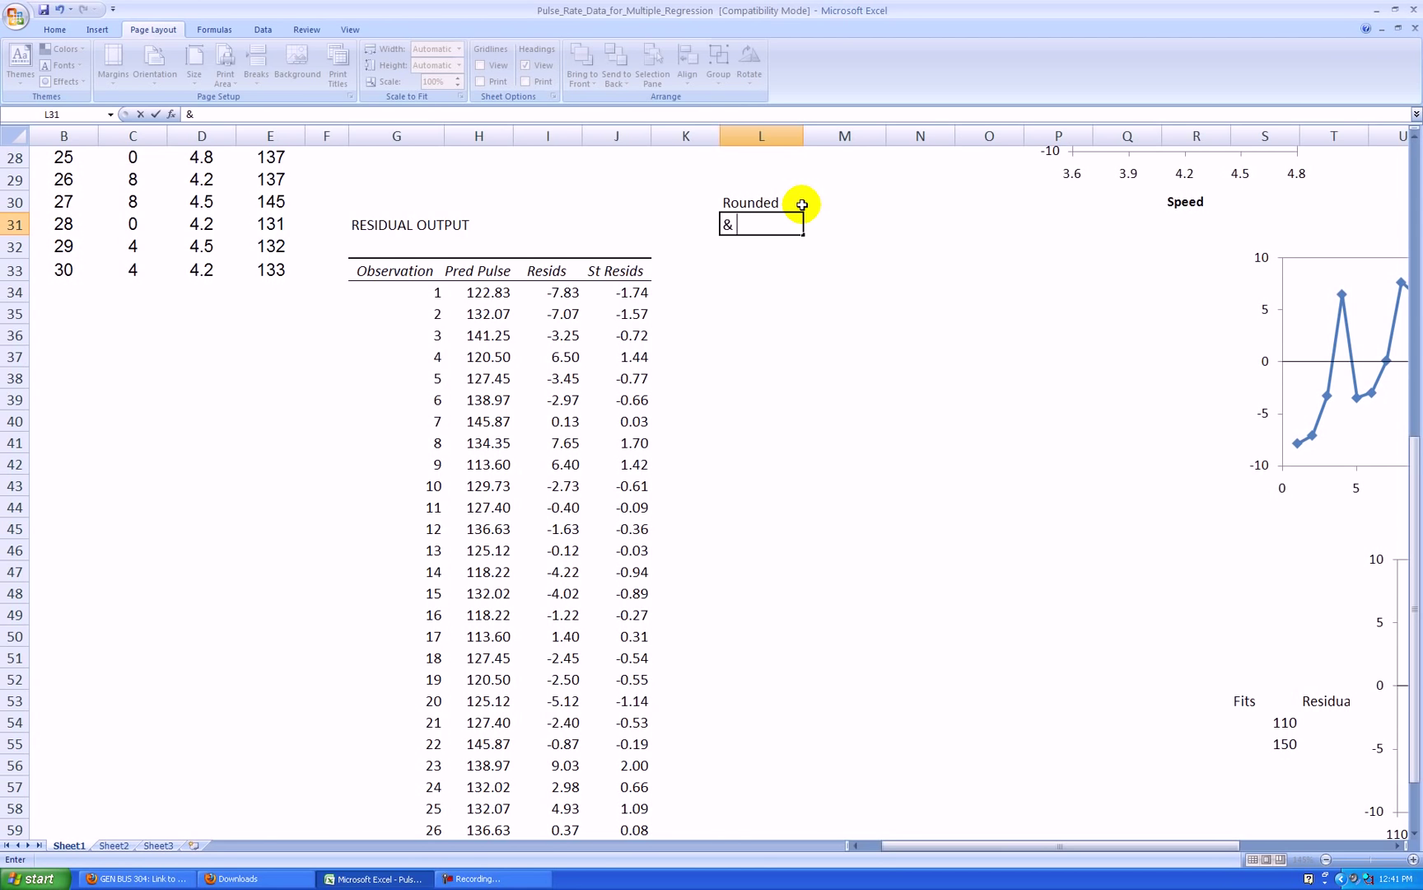
pyautogui.press('Return')
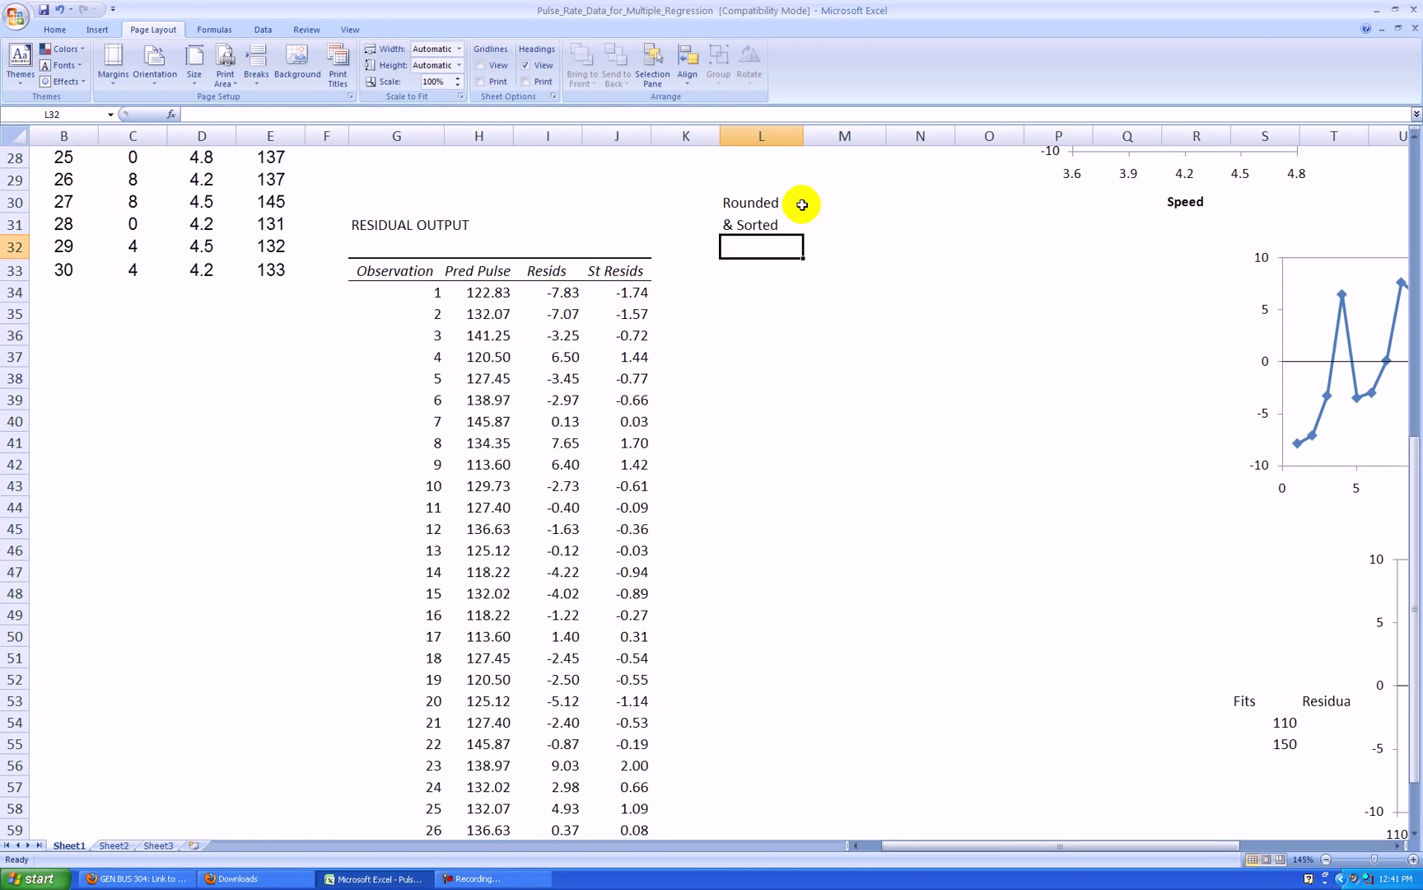
pyautogui.write('St')
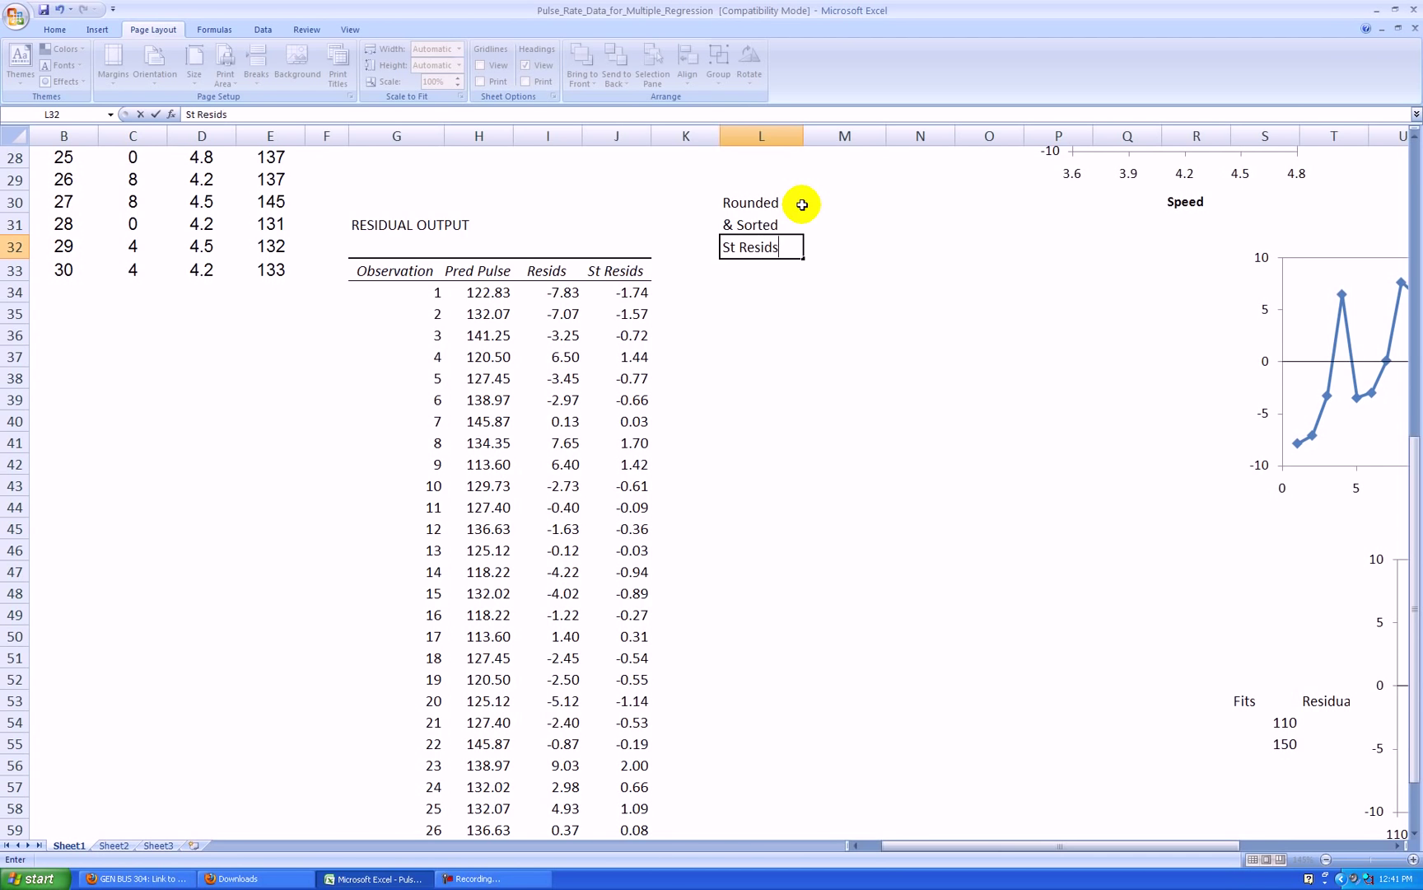
pyautogui.write(' Resids')
pyautogui.press('Return')
# Step: Shift the heading labels down one row and center them
pyautogui.click(792, 202)
pyautogui.hotkey('shift', 'Down')
pyautogui.hotkey('shift', 'Down')
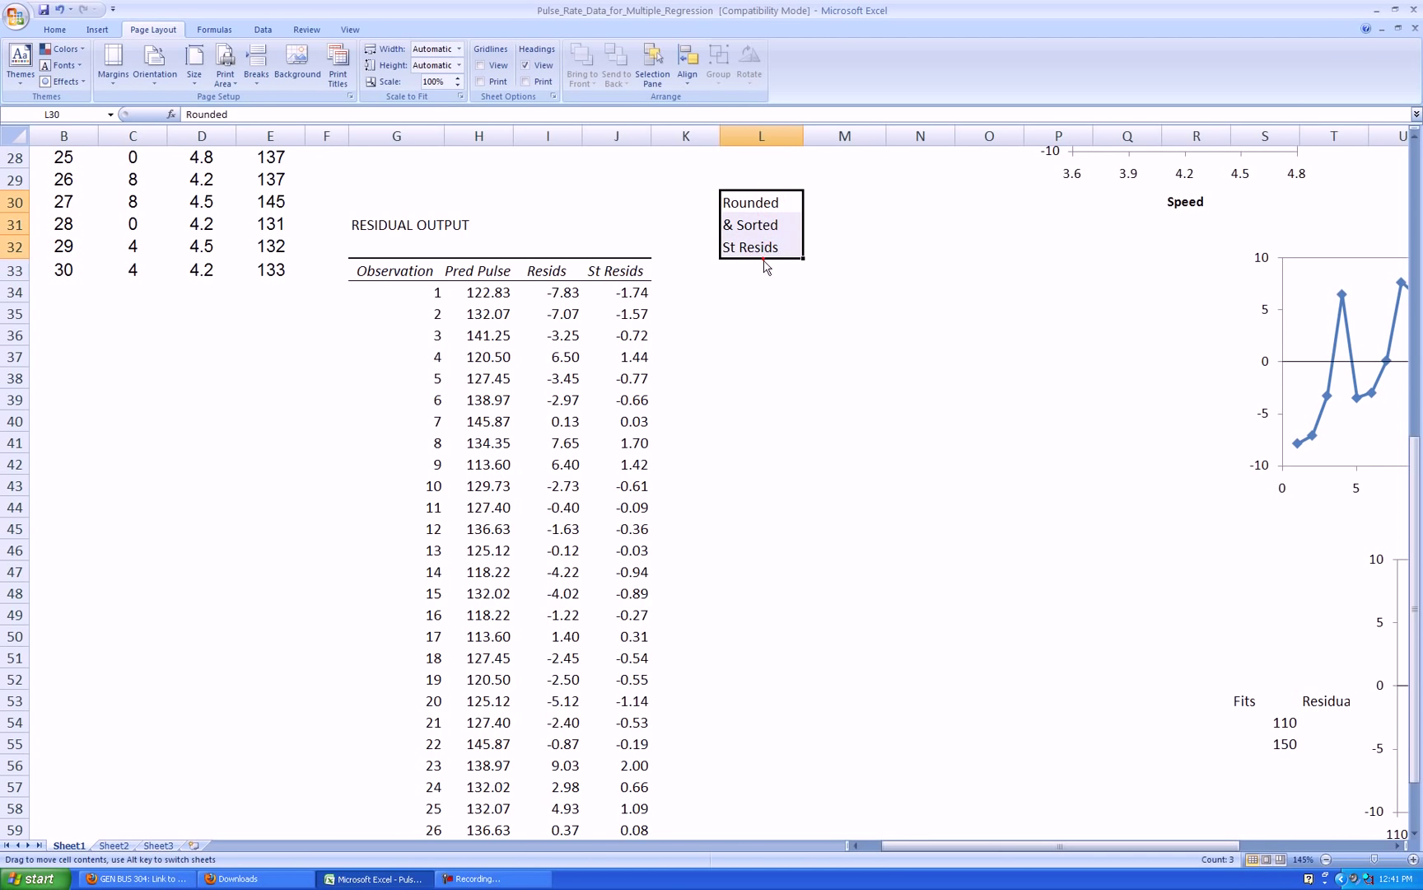
pyautogui.moveTo(764, 265); pyautogui.dragTo(766, 282)
pyautogui.click(852, 277)
pyautogui.click(756, 223)
pyautogui.hotkey('shift', 'Down')
pyautogui.hotkey('shift', 'Down')
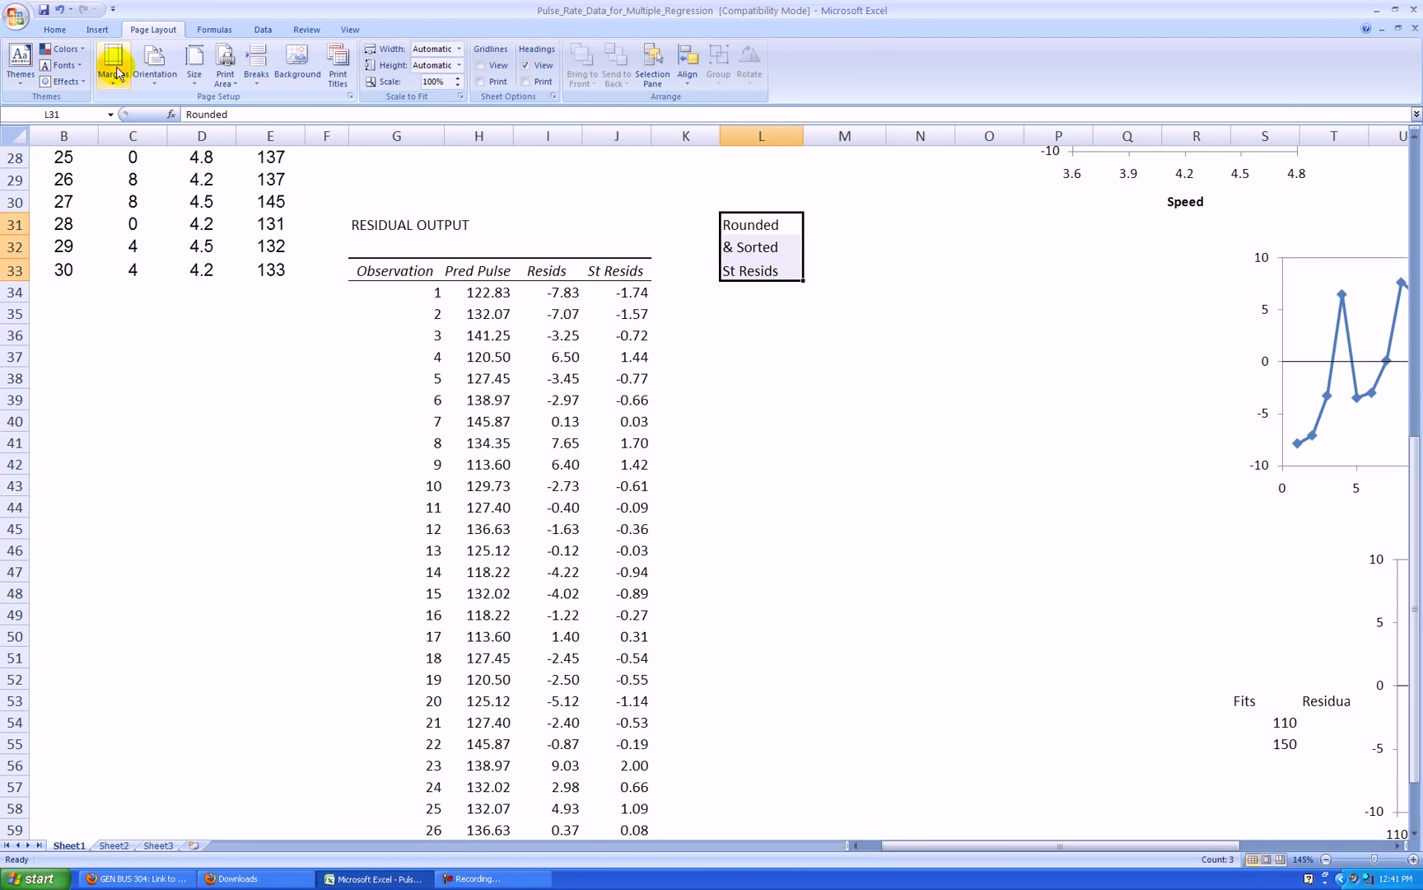
pyautogui.click(55, 30)
pyautogui.click(292, 75)
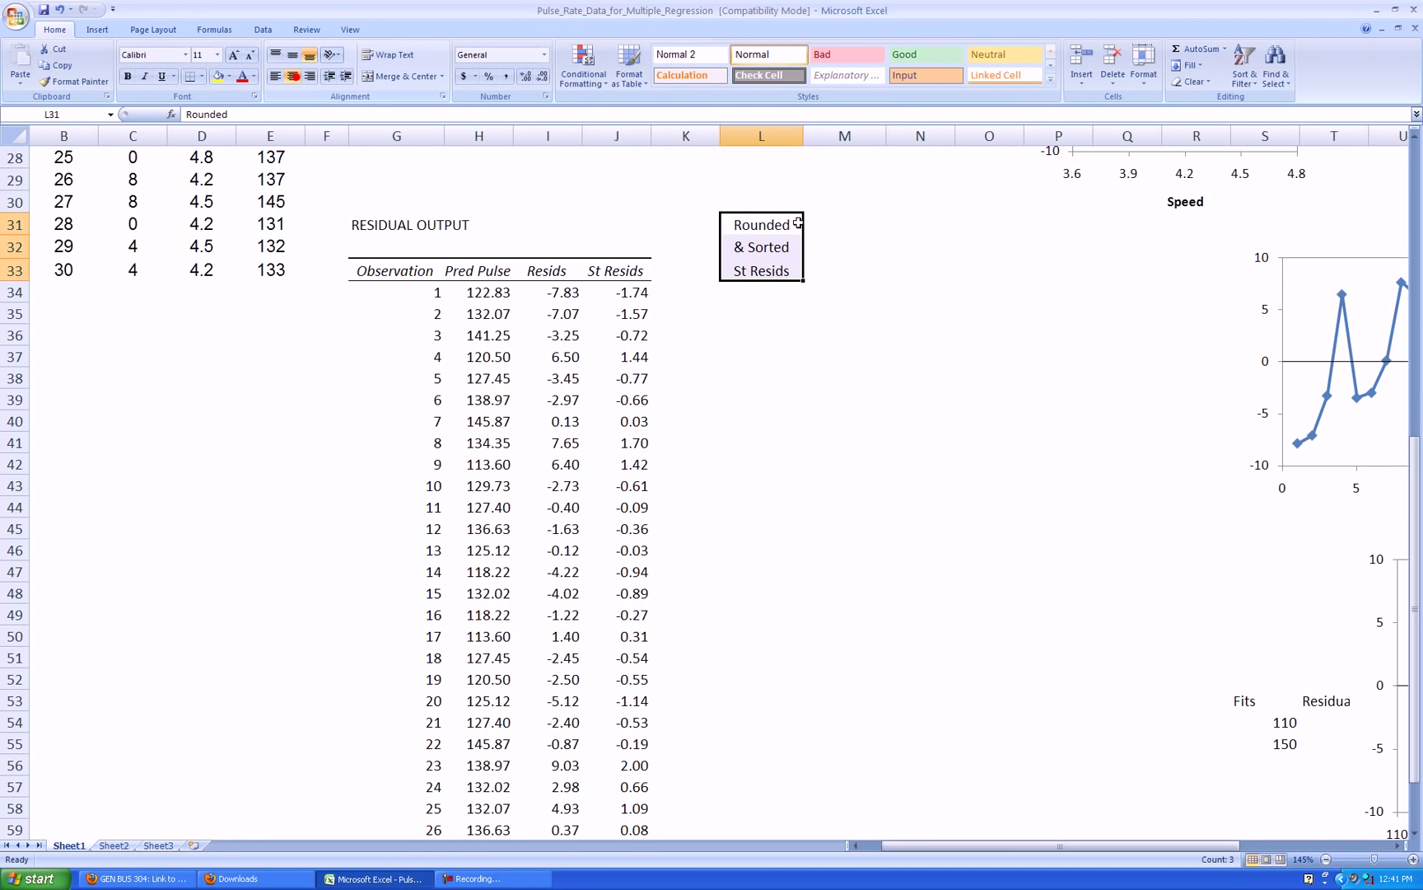
# Step: Add bottom borders to L30 and to the St Resids cell L33
pyautogui.click(766, 200)
pyautogui.click(202, 76)
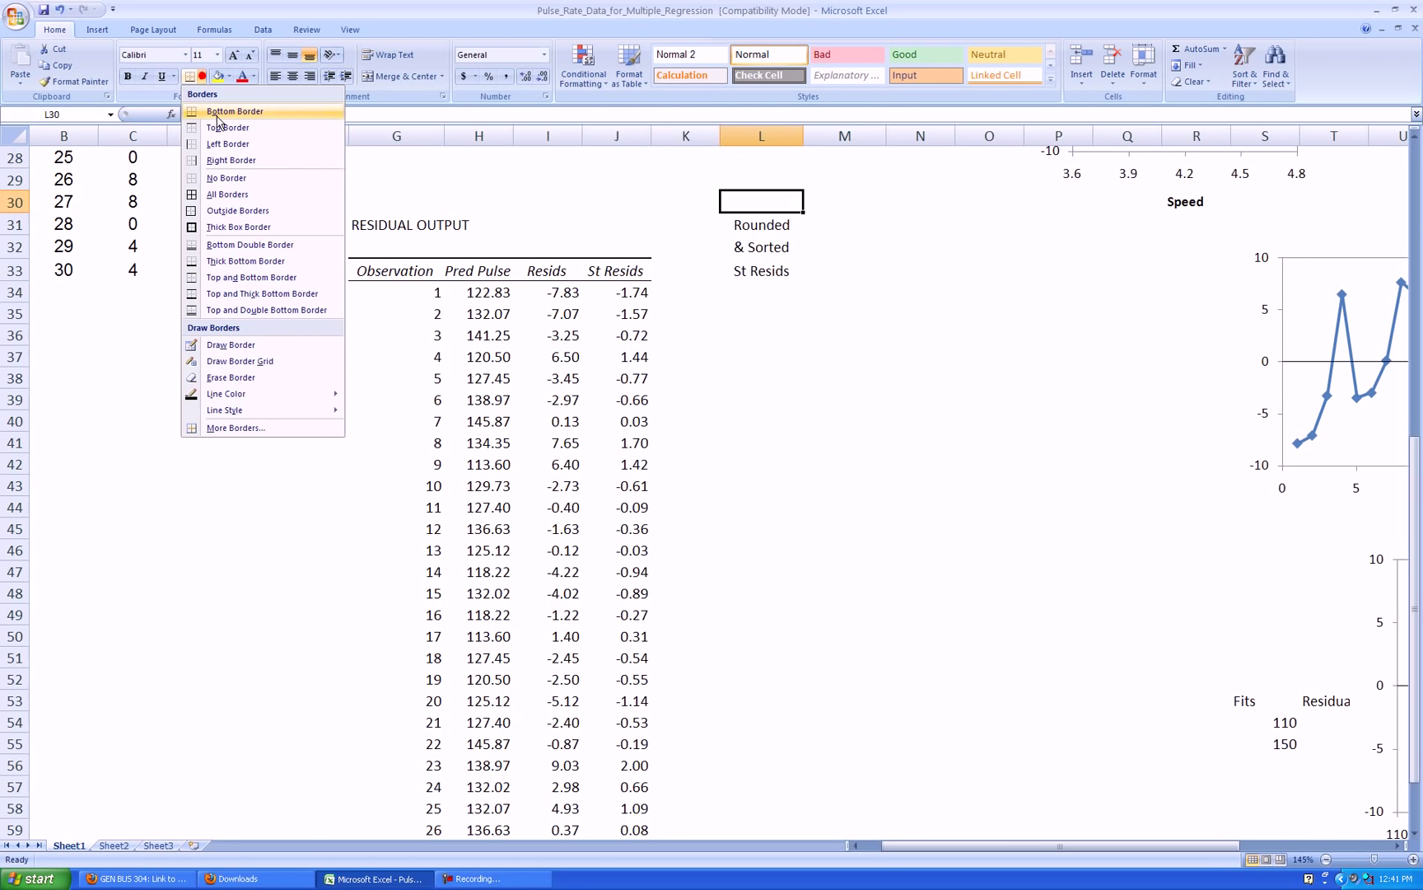
pyautogui.click(208, 245)
pyautogui.click(743, 260)
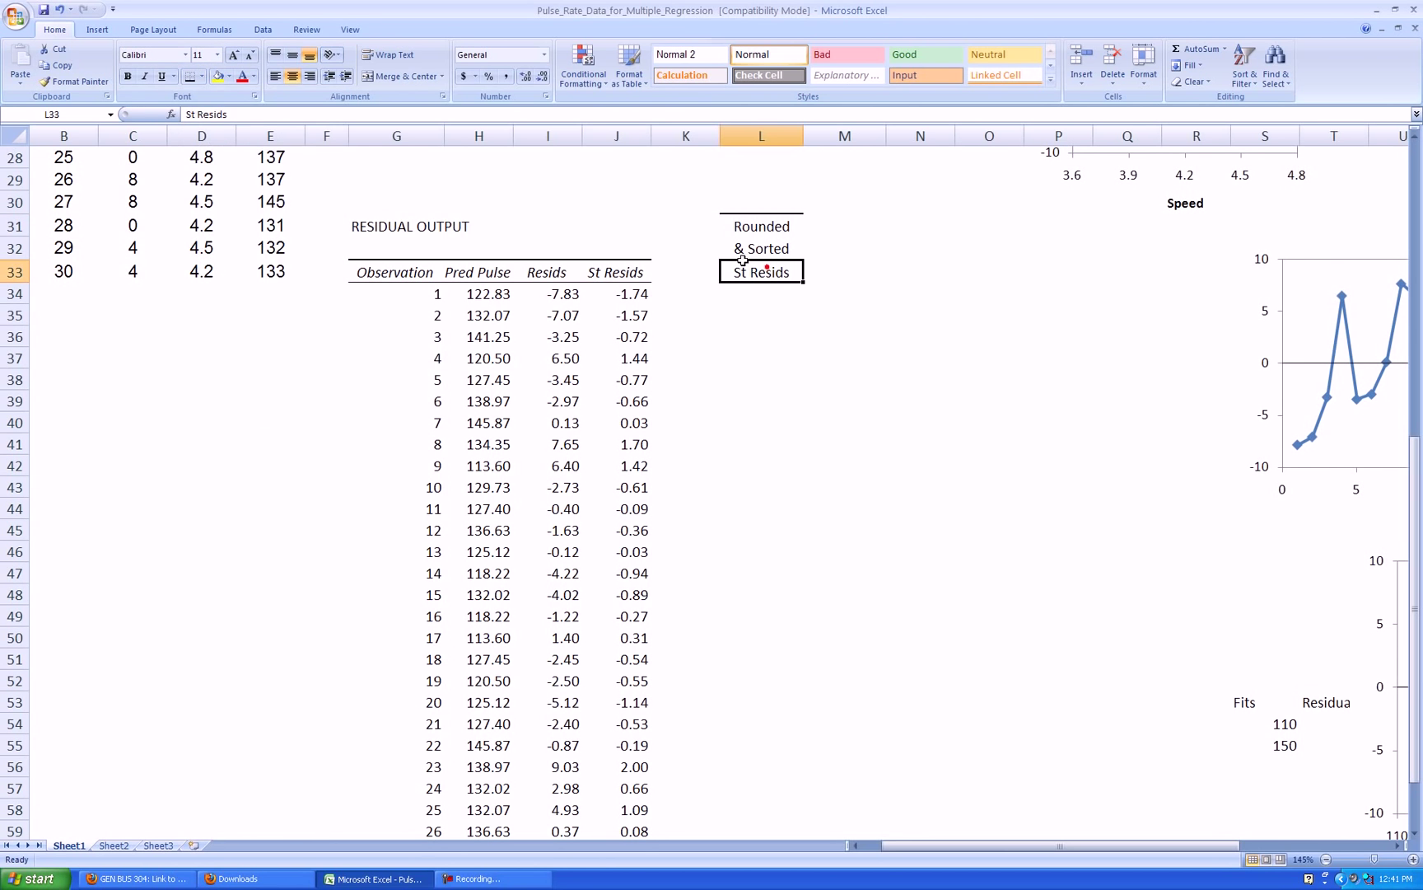
pyautogui.click(202, 76)
pyautogui.click(210, 114)
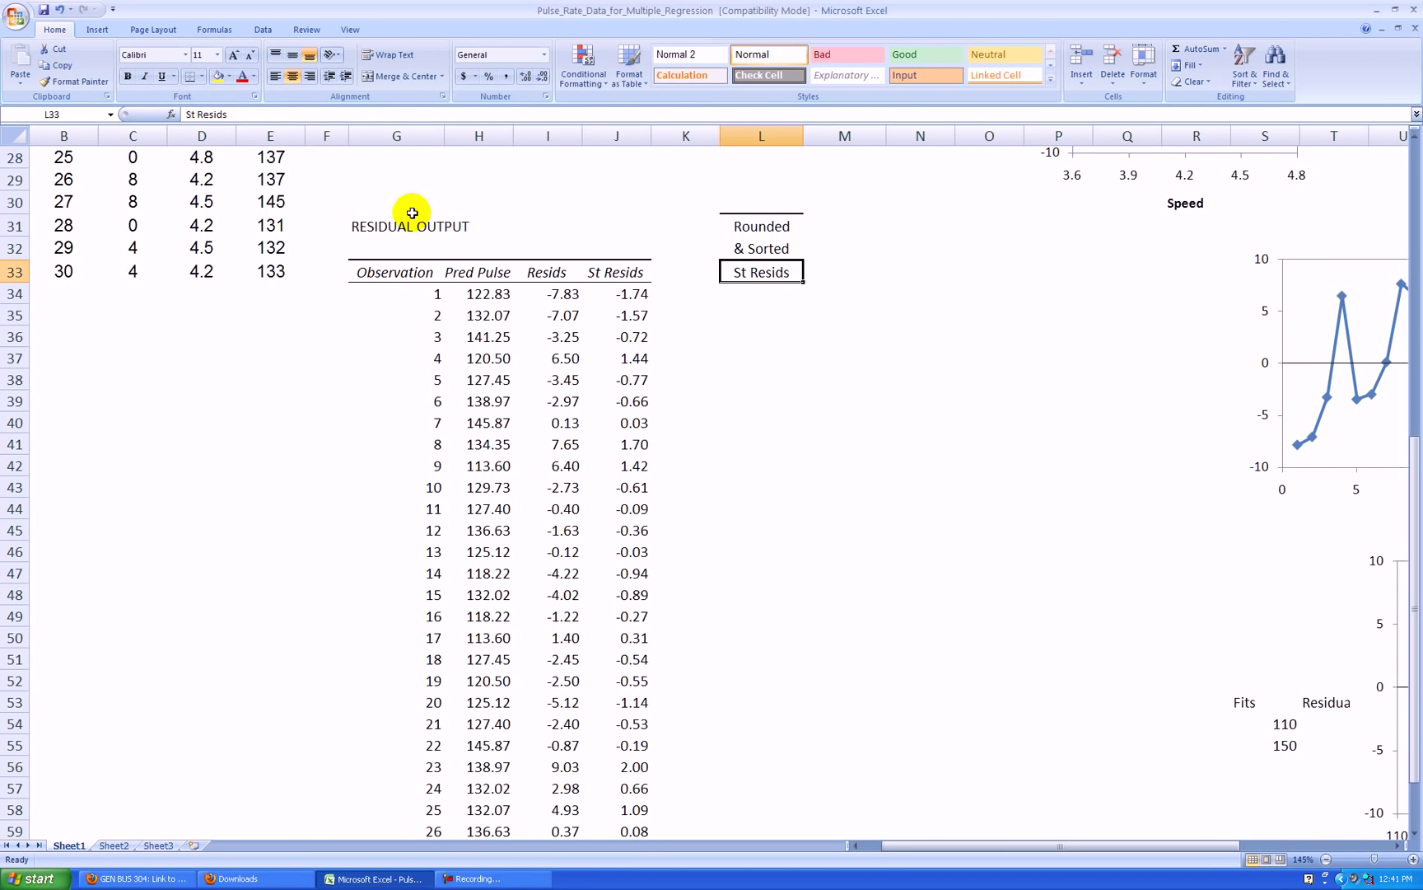
# Step: Enter =ROUND(J34,1) in L34, giving -1.7, and center it
pyautogui.click(764, 293)
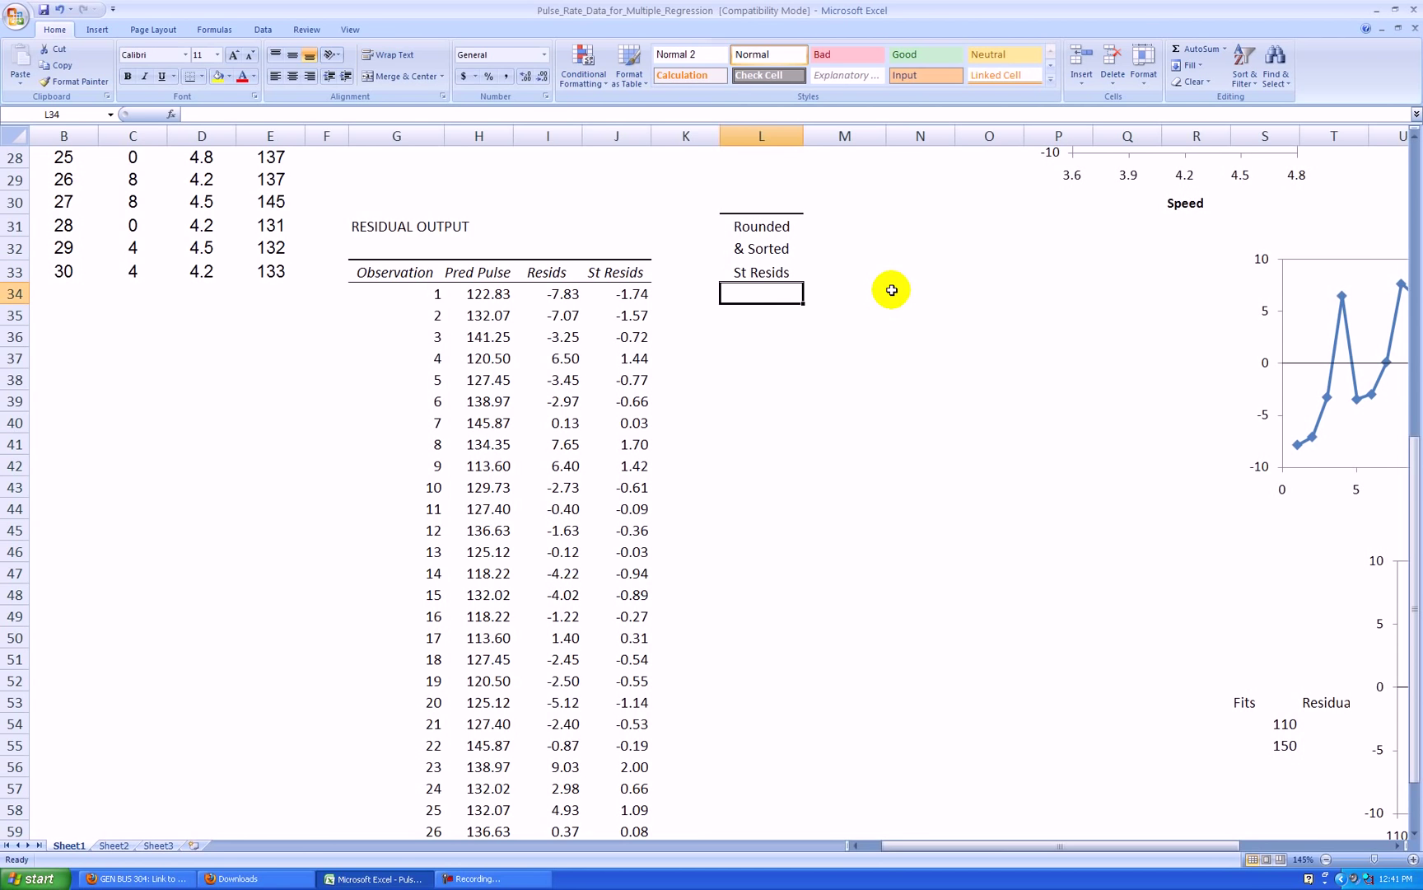
pyautogui.write('=round')
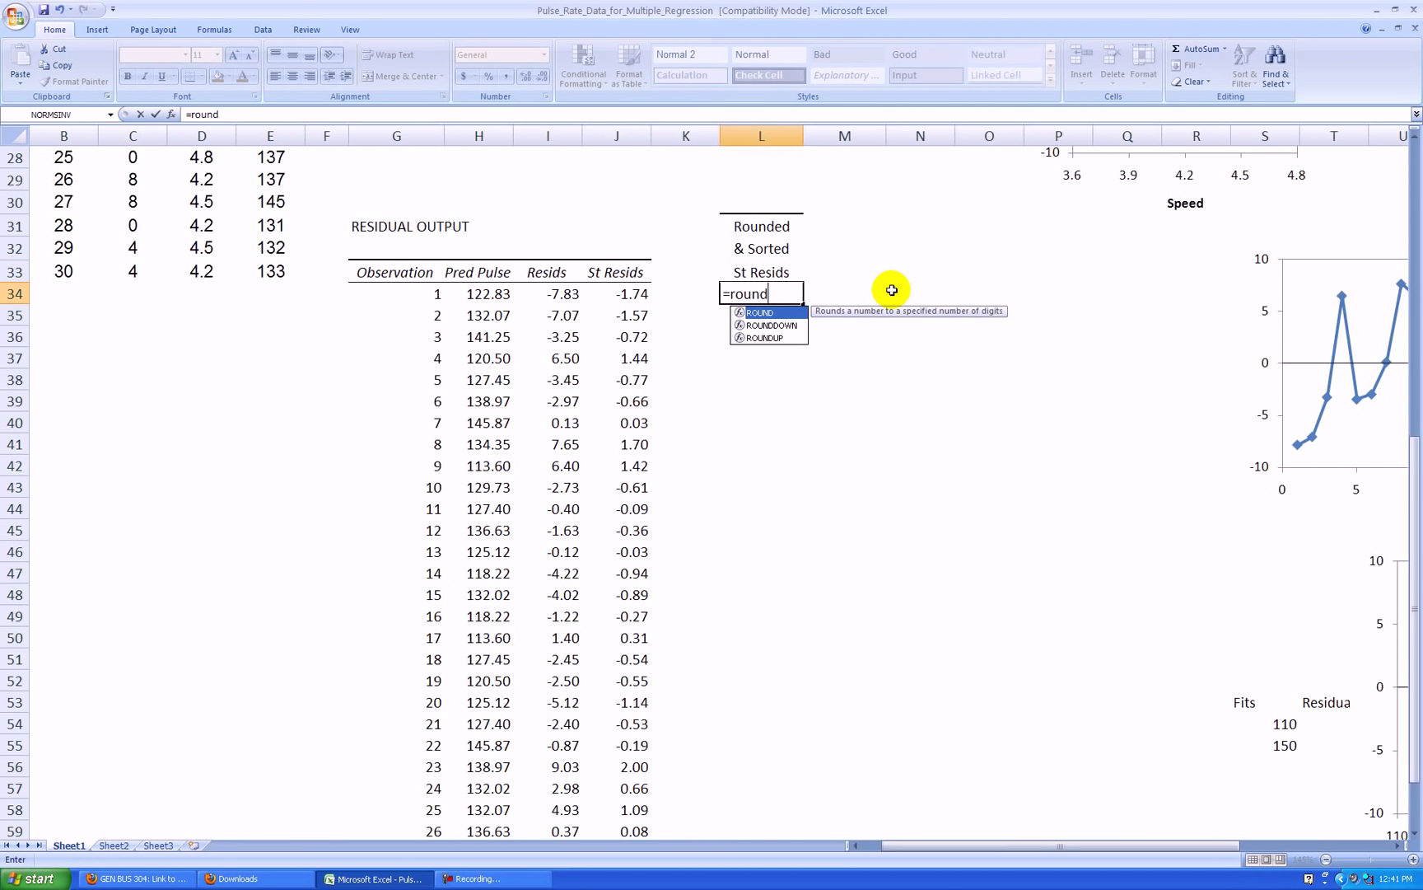
pyautogui.write('(')
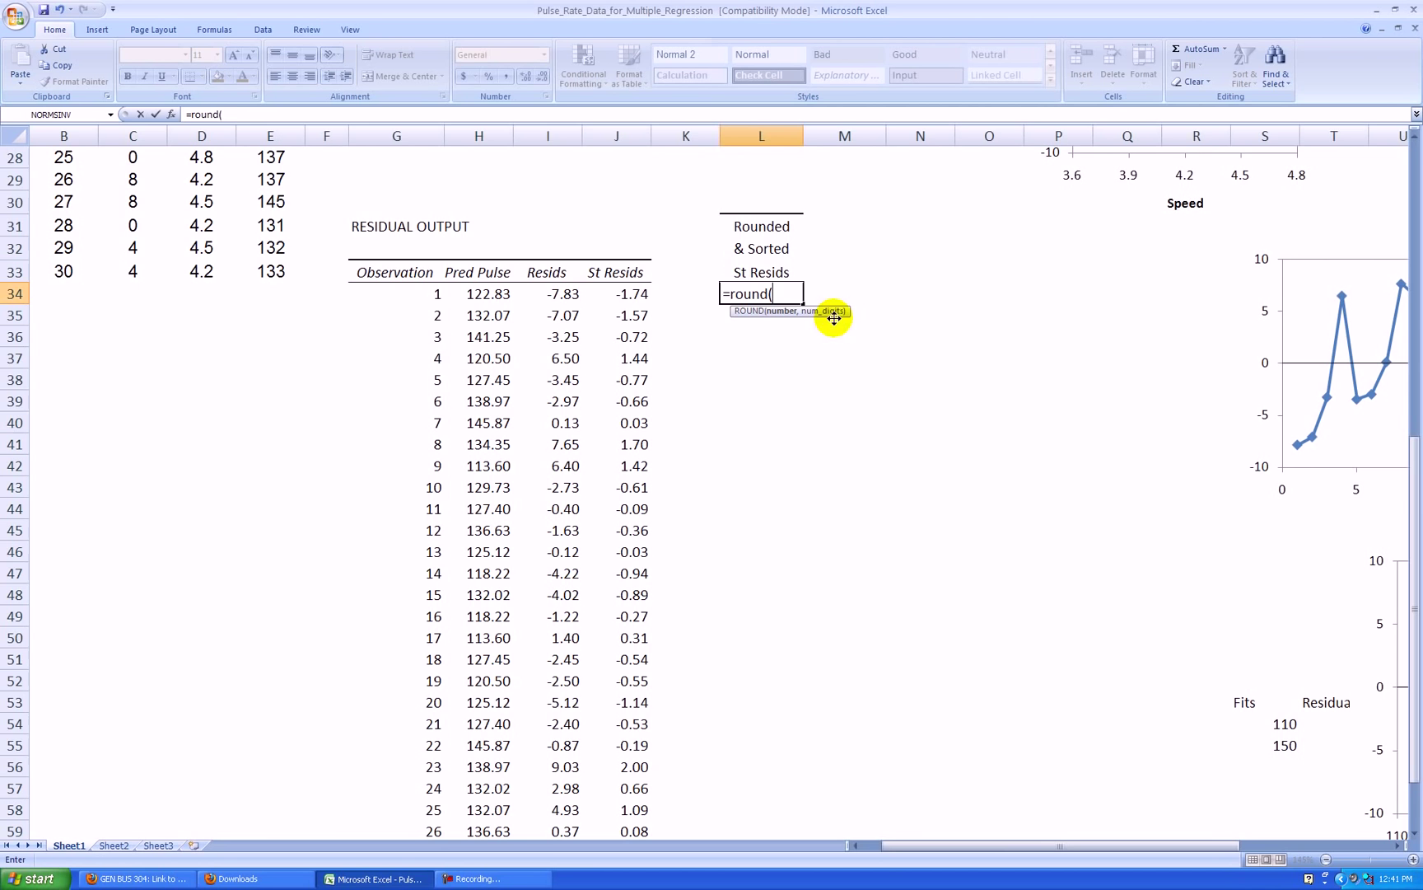
pyautogui.click(619, 293)
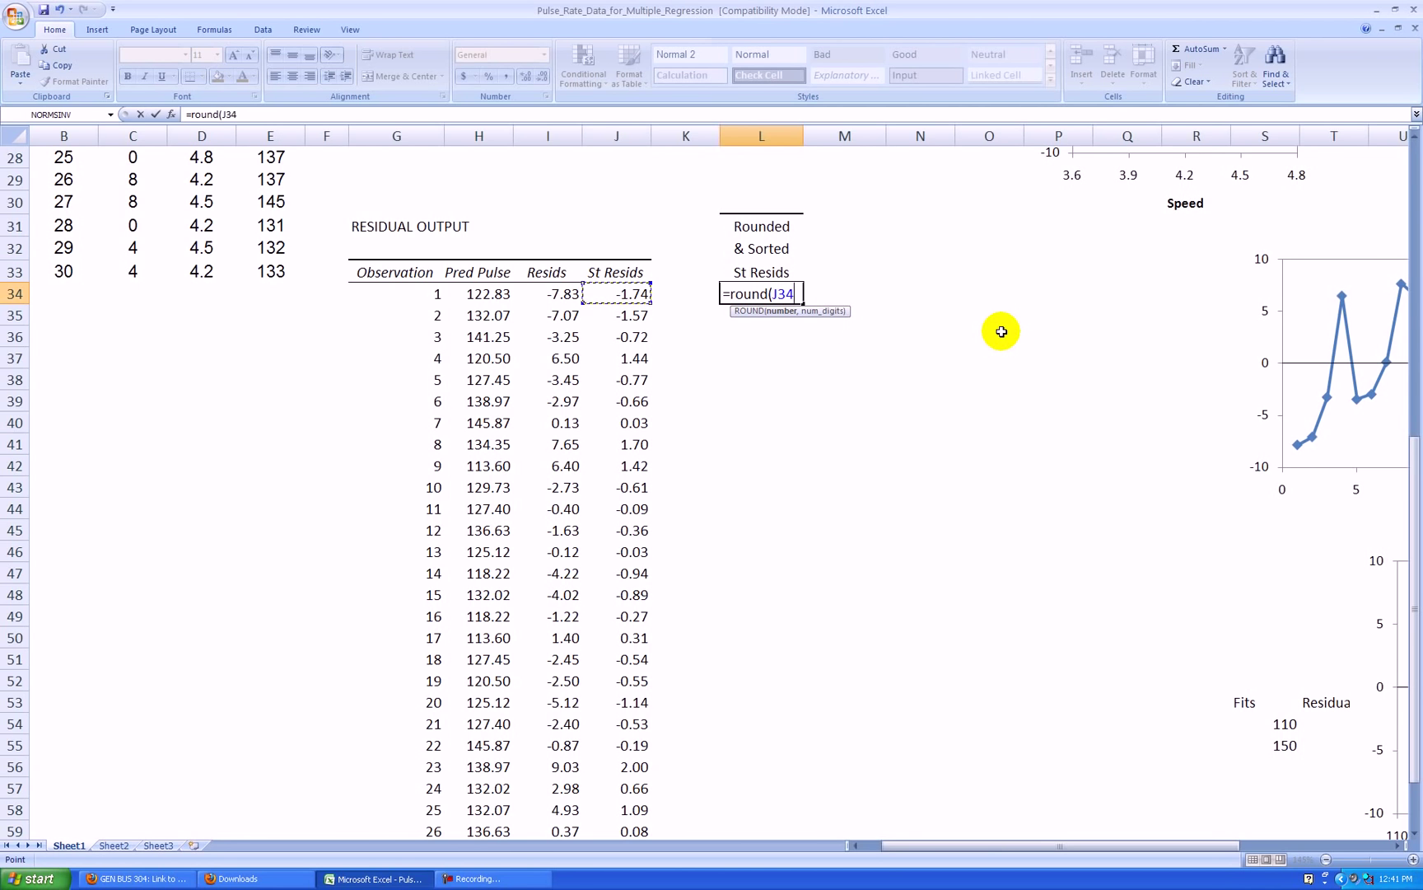
pyautogui.write(',1')
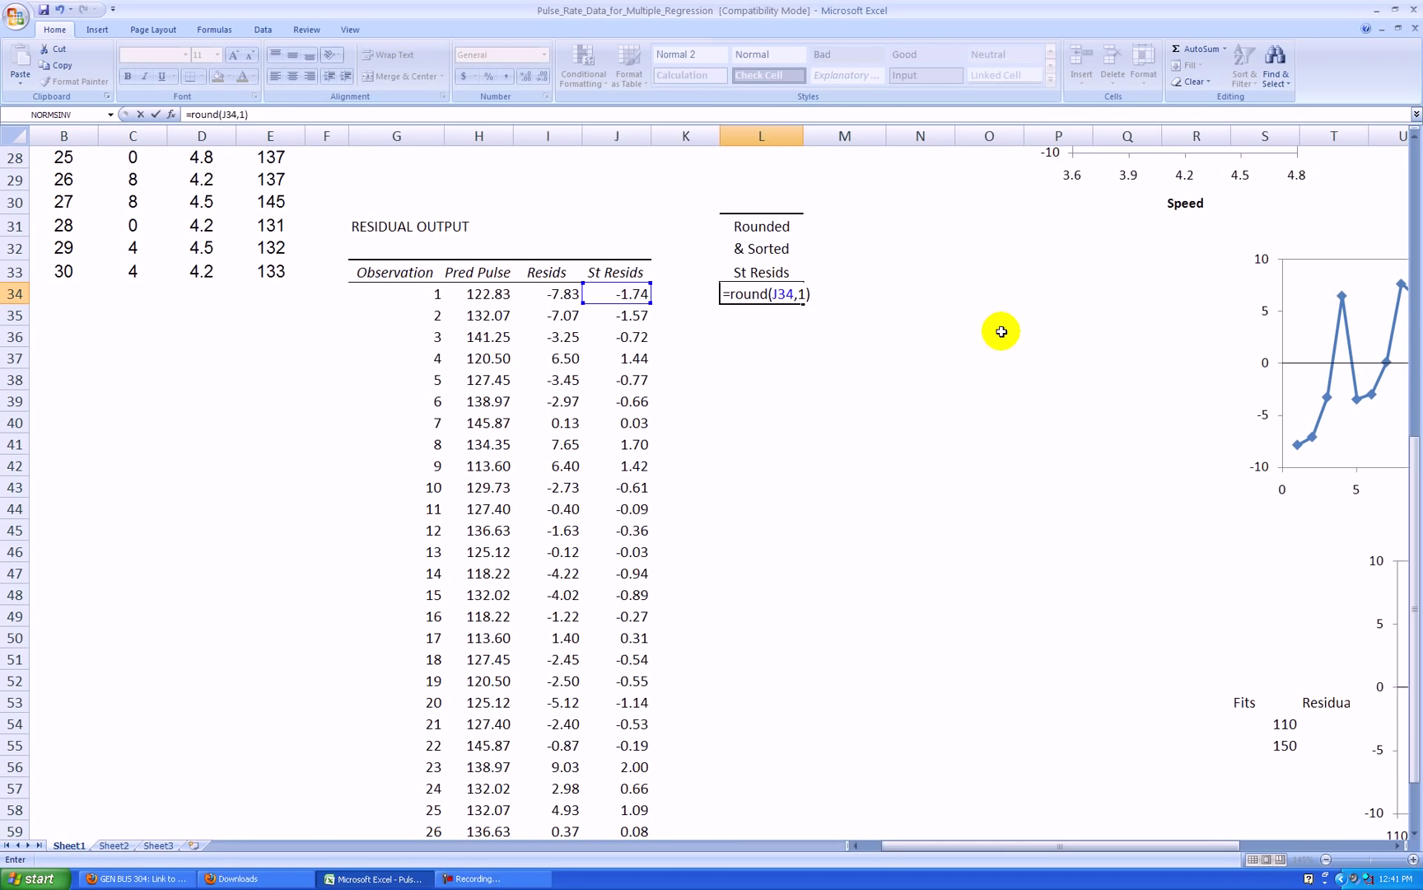
pyautogui.press('Return')
pyautogui.click(783, 294)
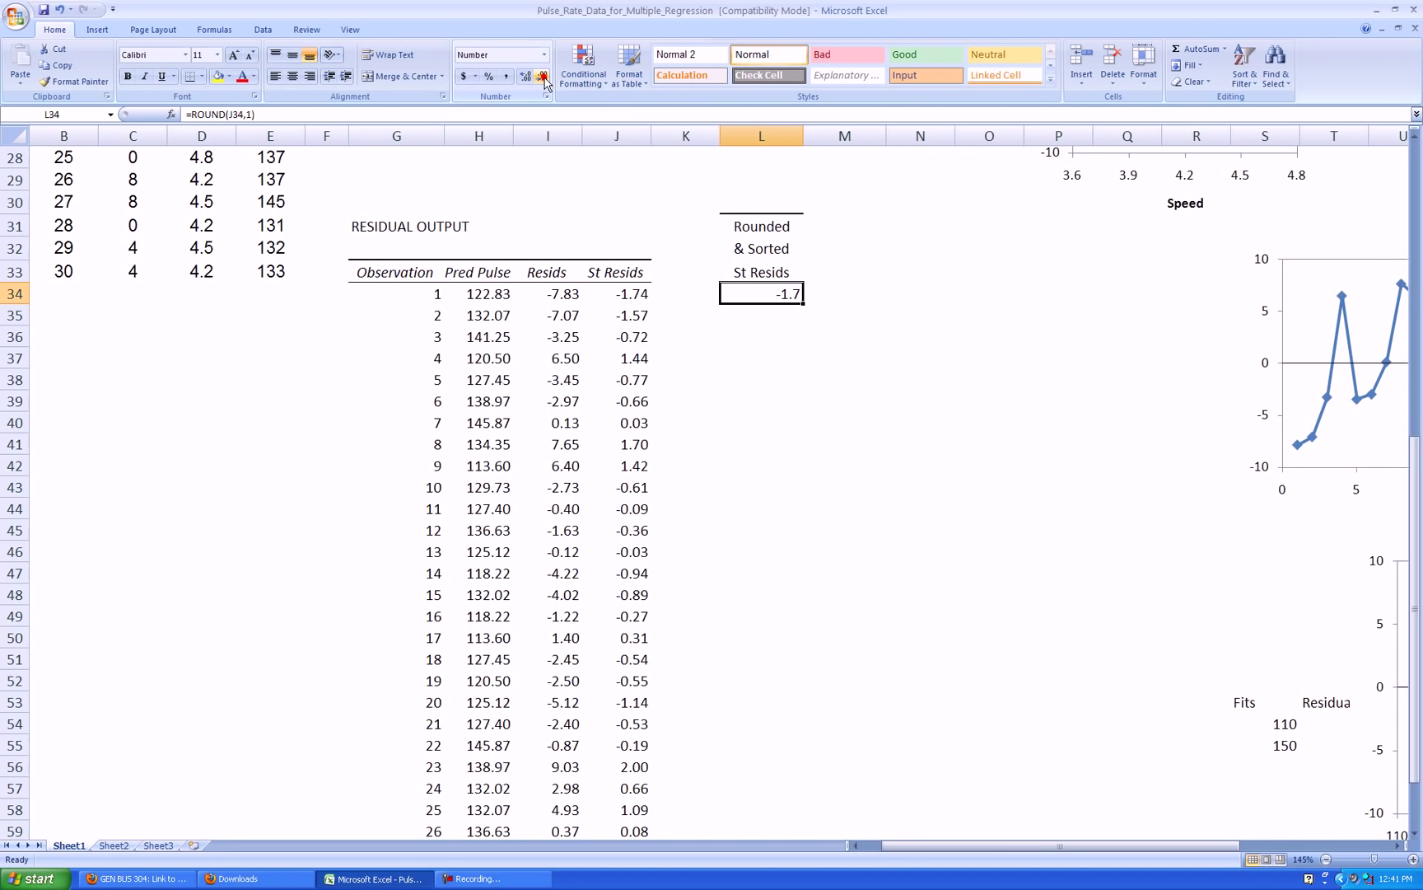
pyautogui.click(293, 75)
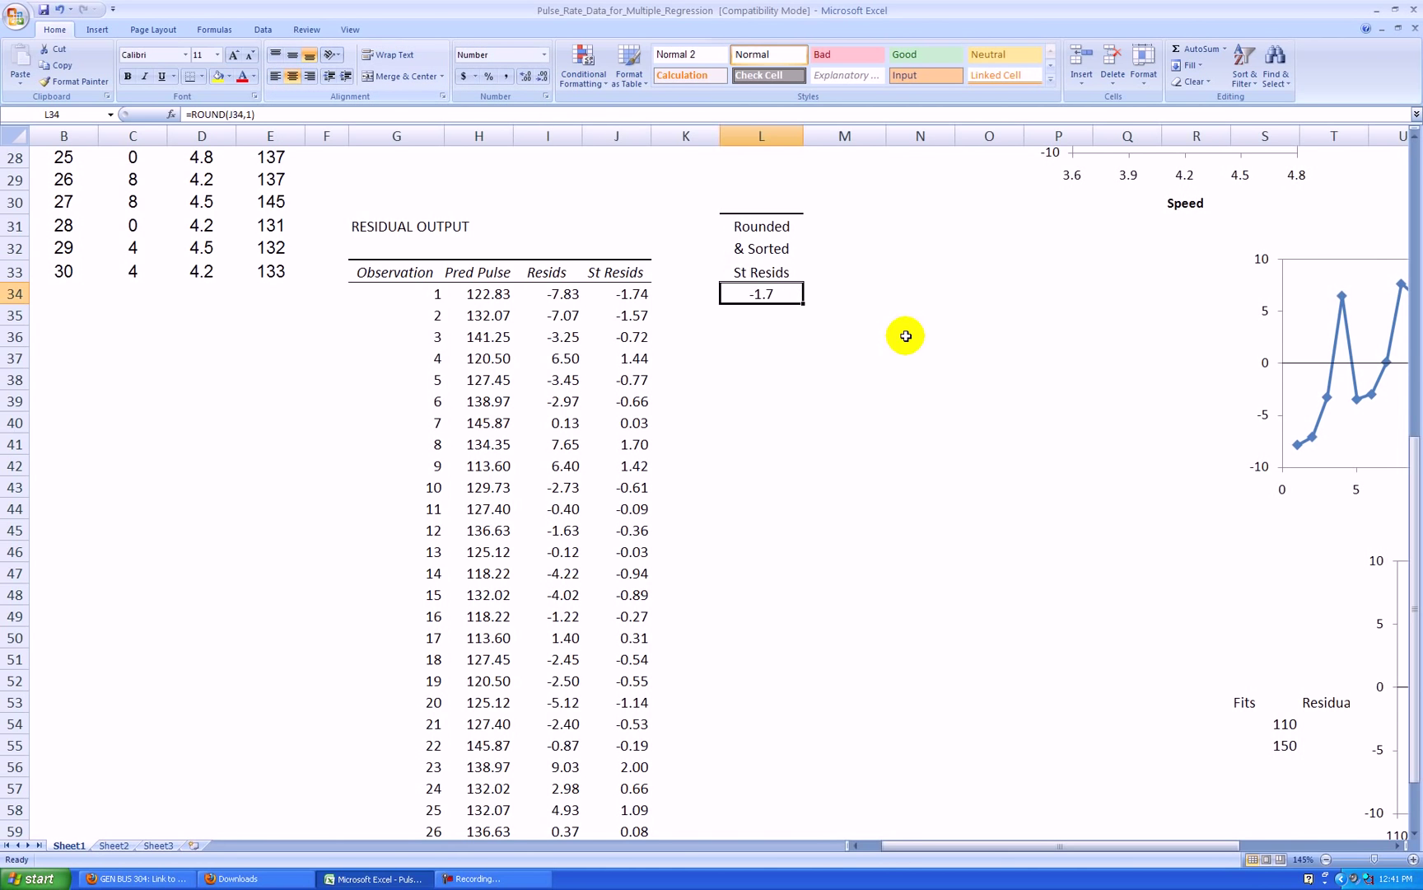
# Step: Select the St Resids values in column J to check their extent
pyautogui.click(905, 336)
pyautogui.click(781, 299)
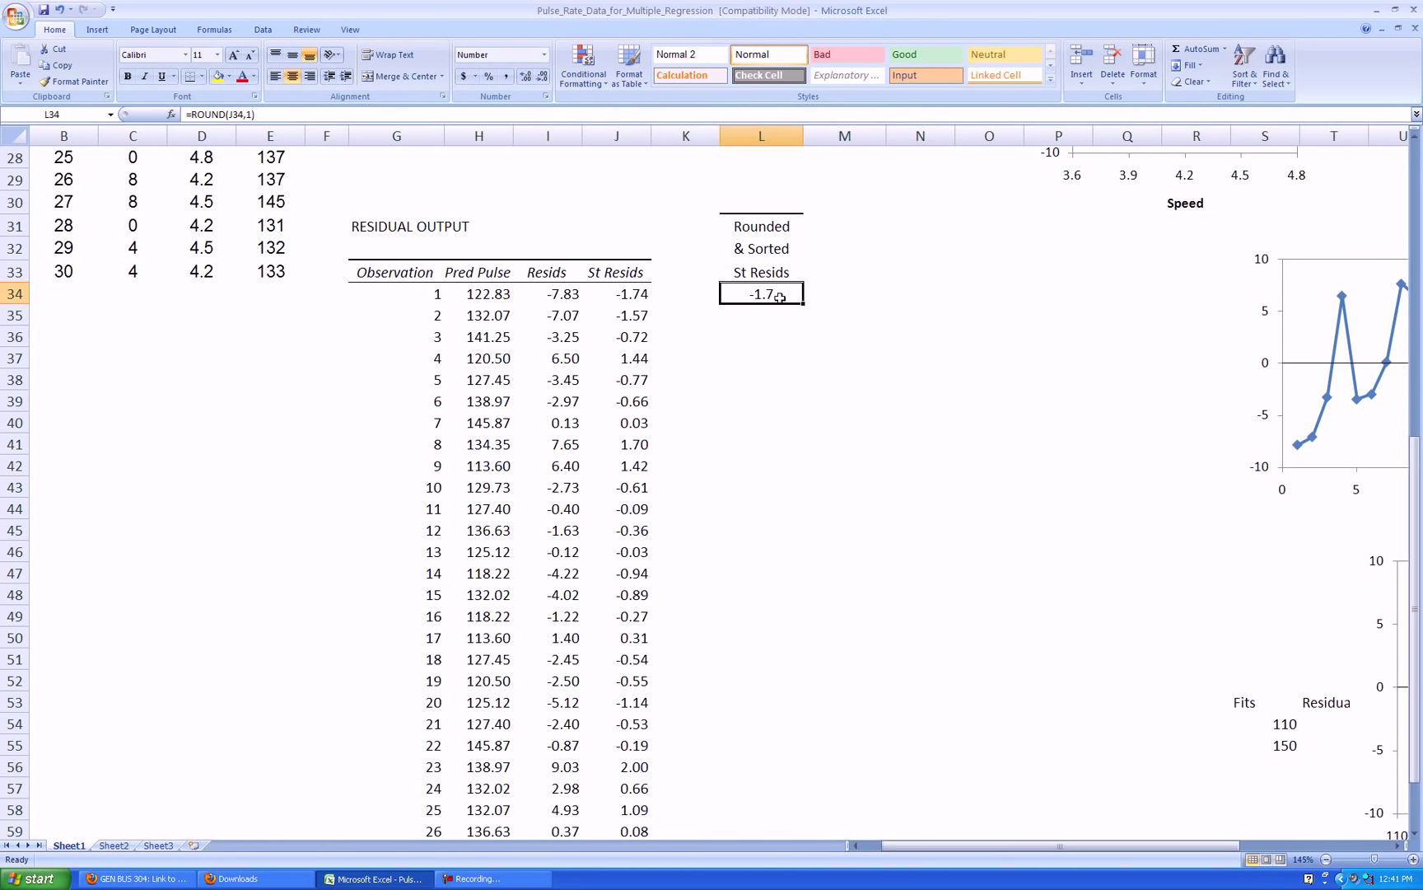
pyautogui.moveTo(630, 293); pyautogui.dragTo(628, 794)
pyautogui.scroll(3, 772, 559)
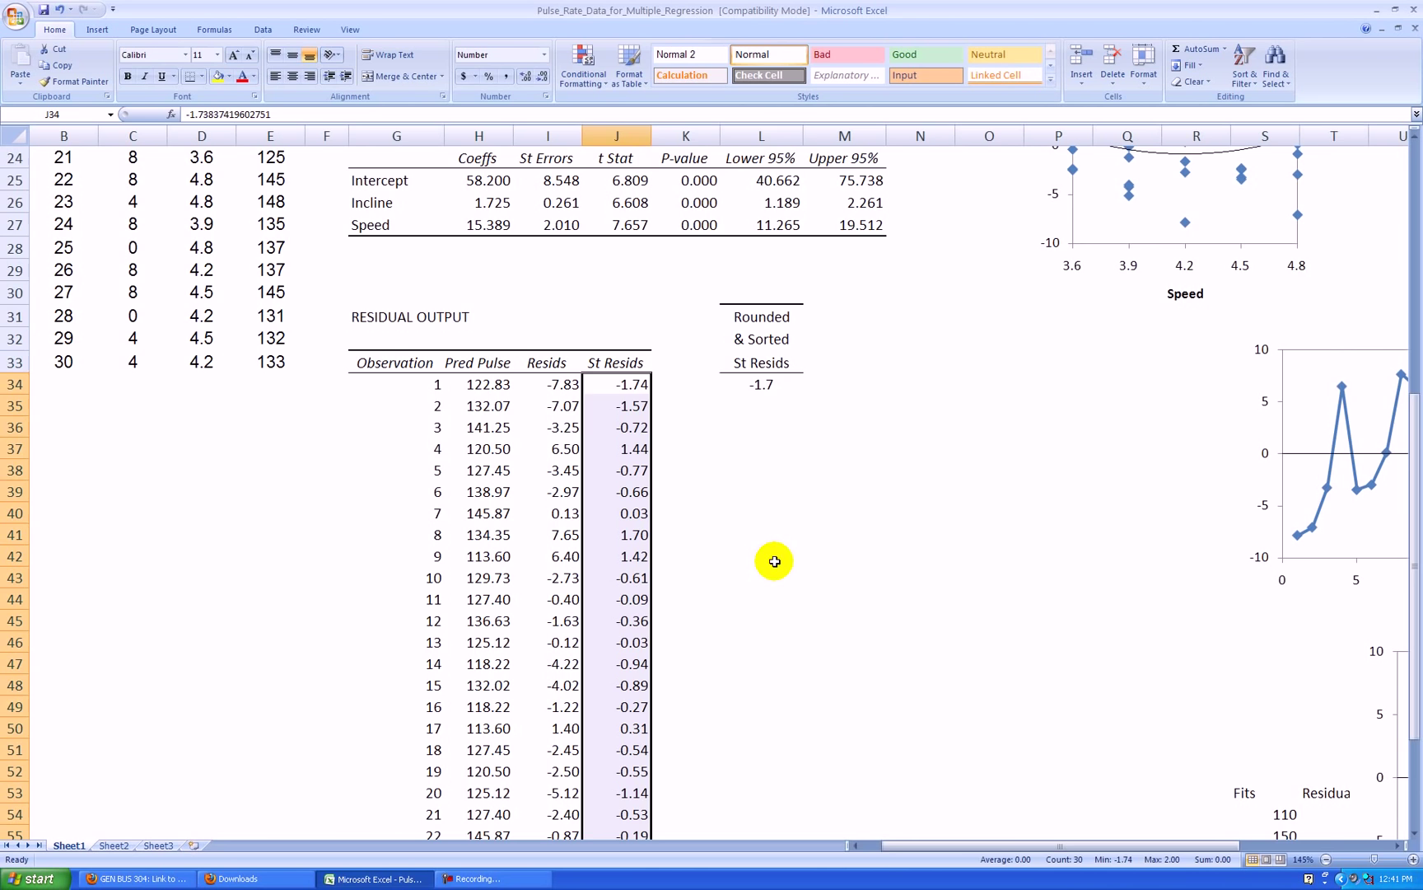
pyautogui.click(772, 515)
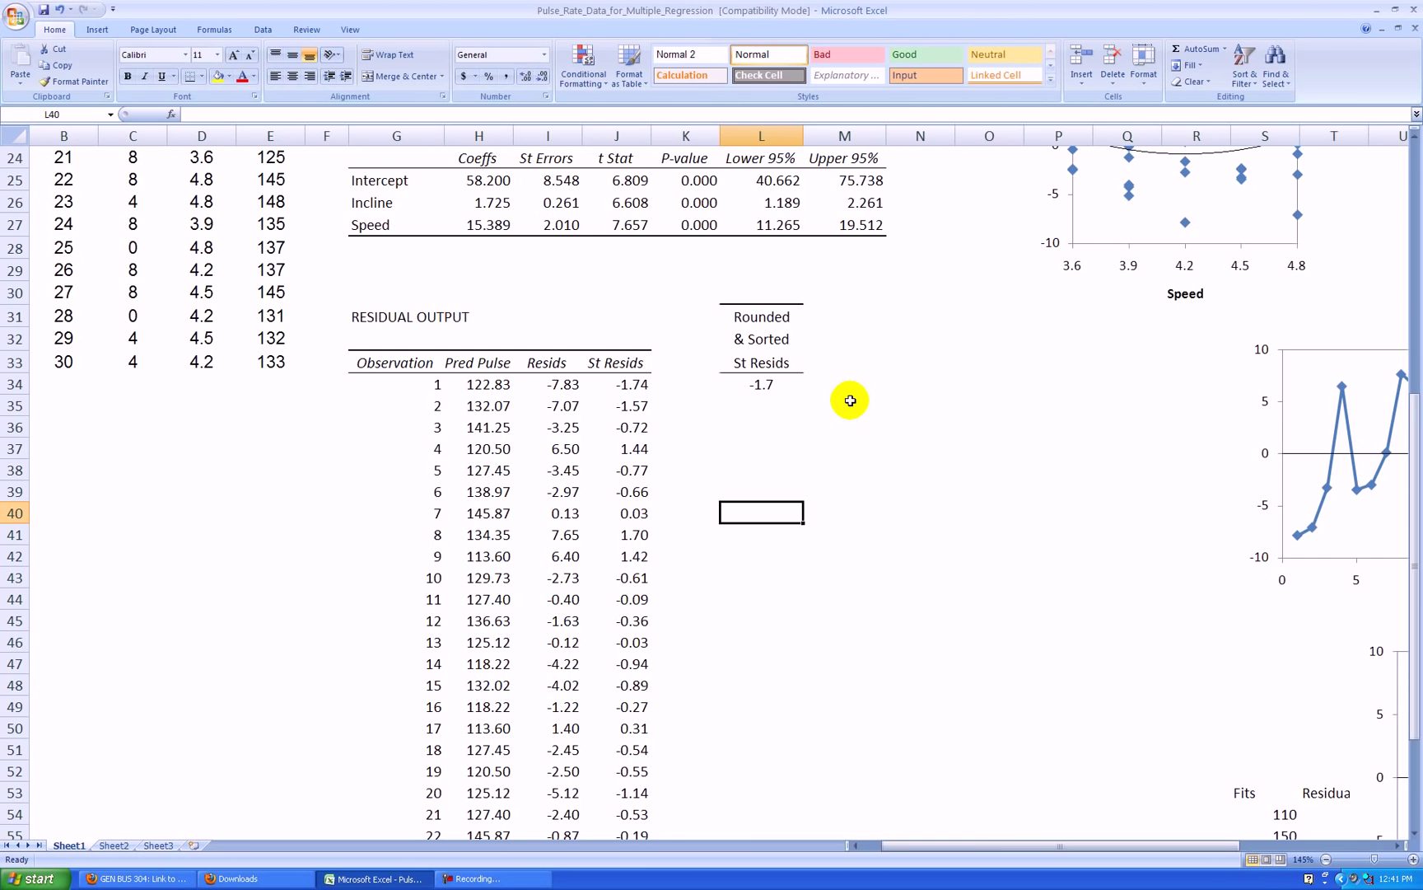
pyautogui.scroll(-1, 850, 400)
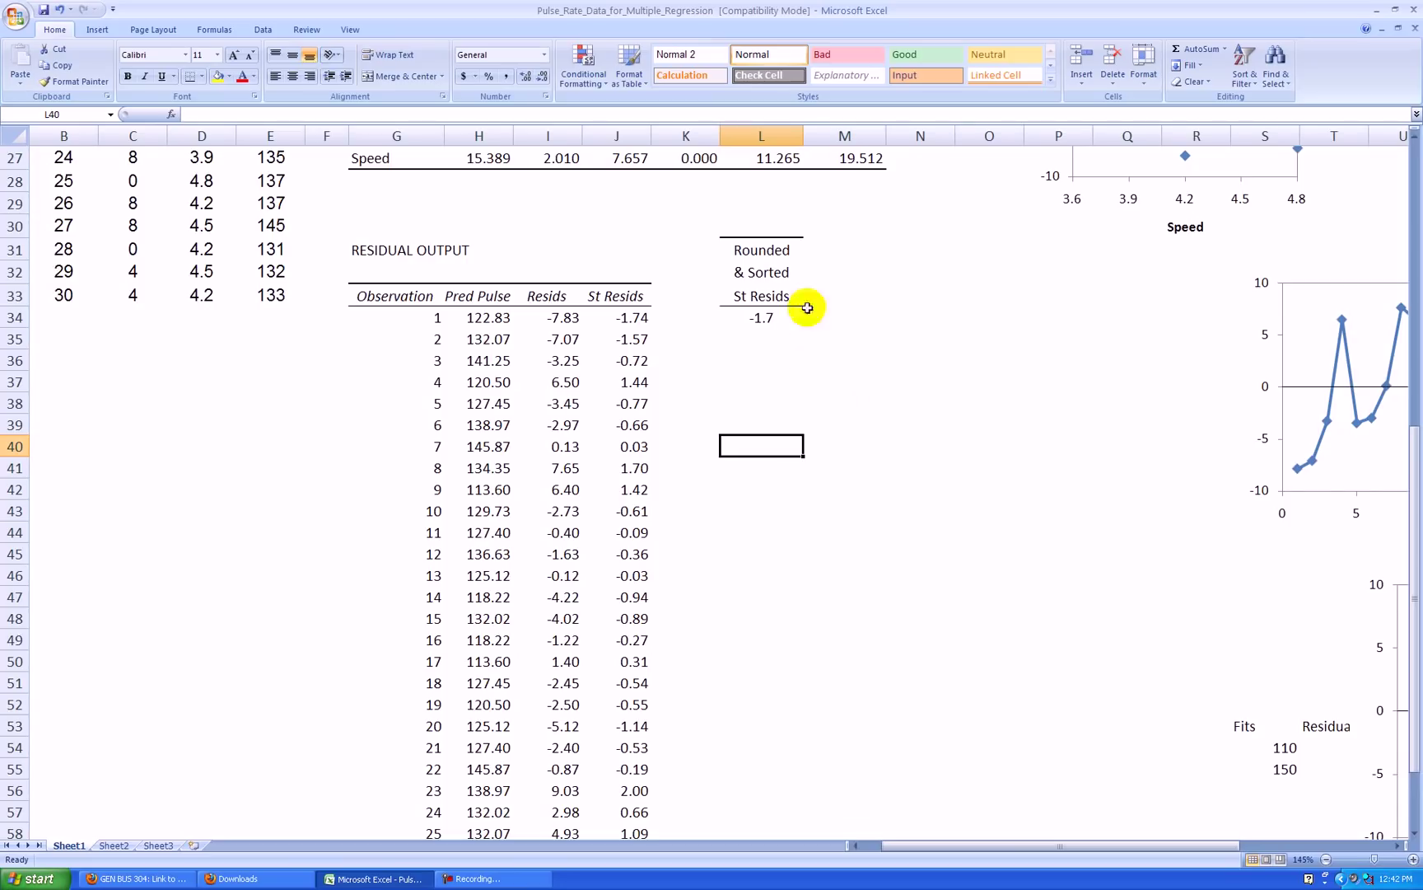
# Step: Fill the ROUND formula from L34 down to L63
pyautogui.click(778, 317)
pyautogui.moveTo(803, 329); pyautogui.dragTo(804, 807)
pyautogui.scroll(-4, 925, 554)
pyautogui.scroll(6, 926, 554)
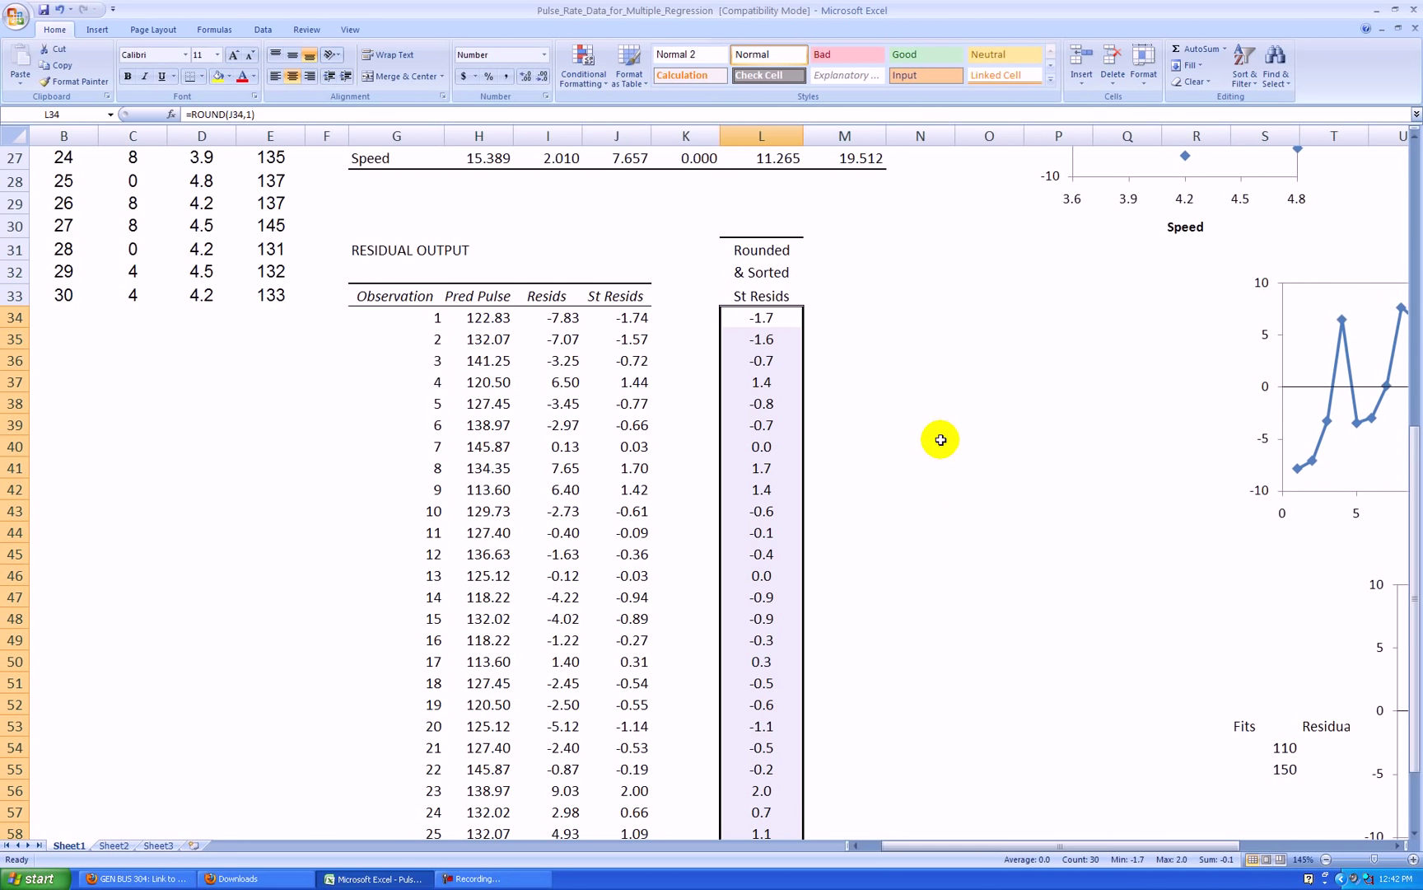
pyautogui.scroll(-1, 948, 421)
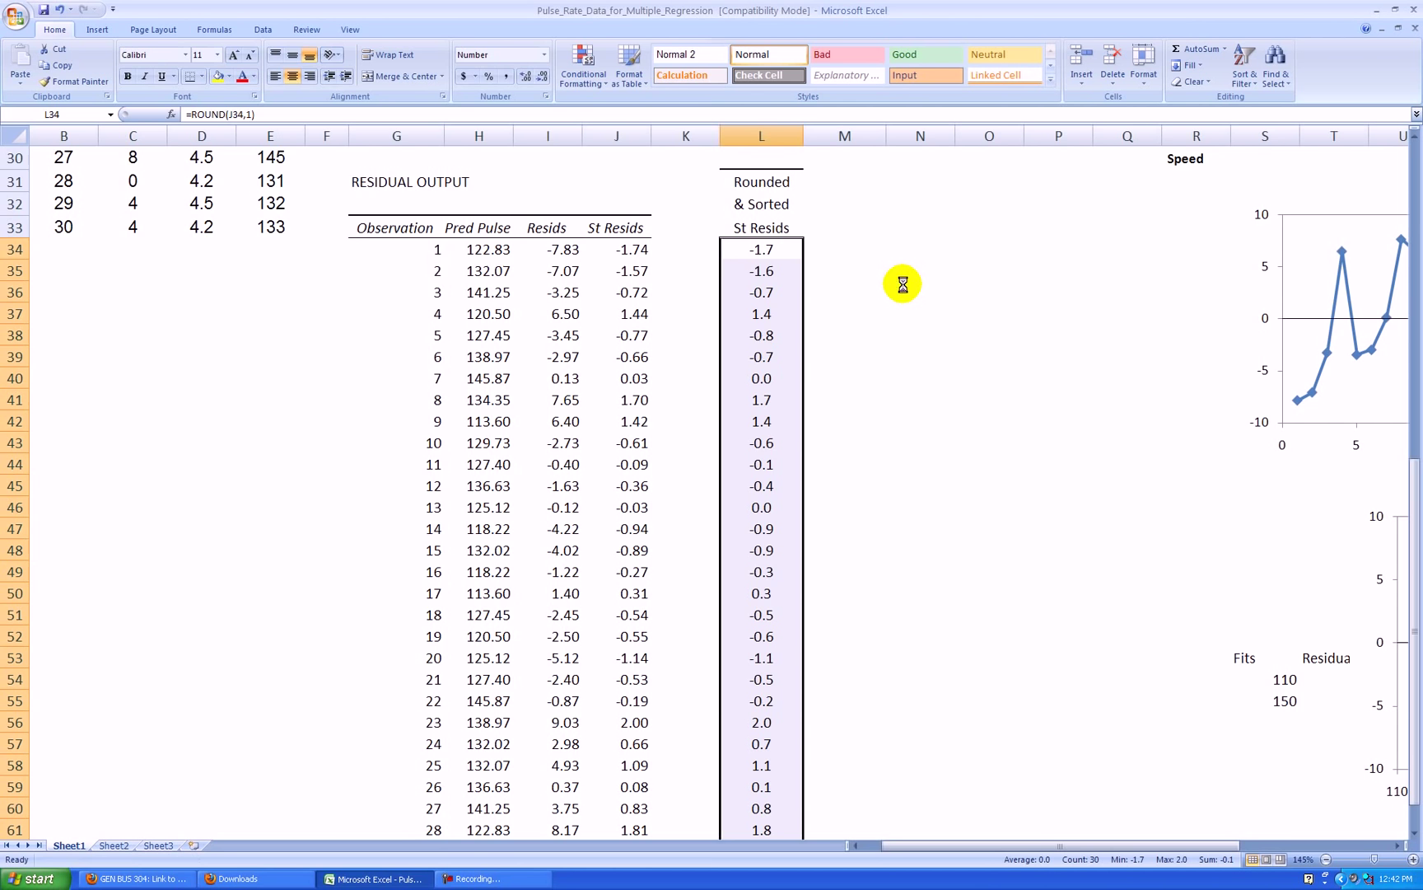
# Step: Replace the column L formulas with their values via Paste Special > Values
pyautogui.hotkey('ctrl', 'c')
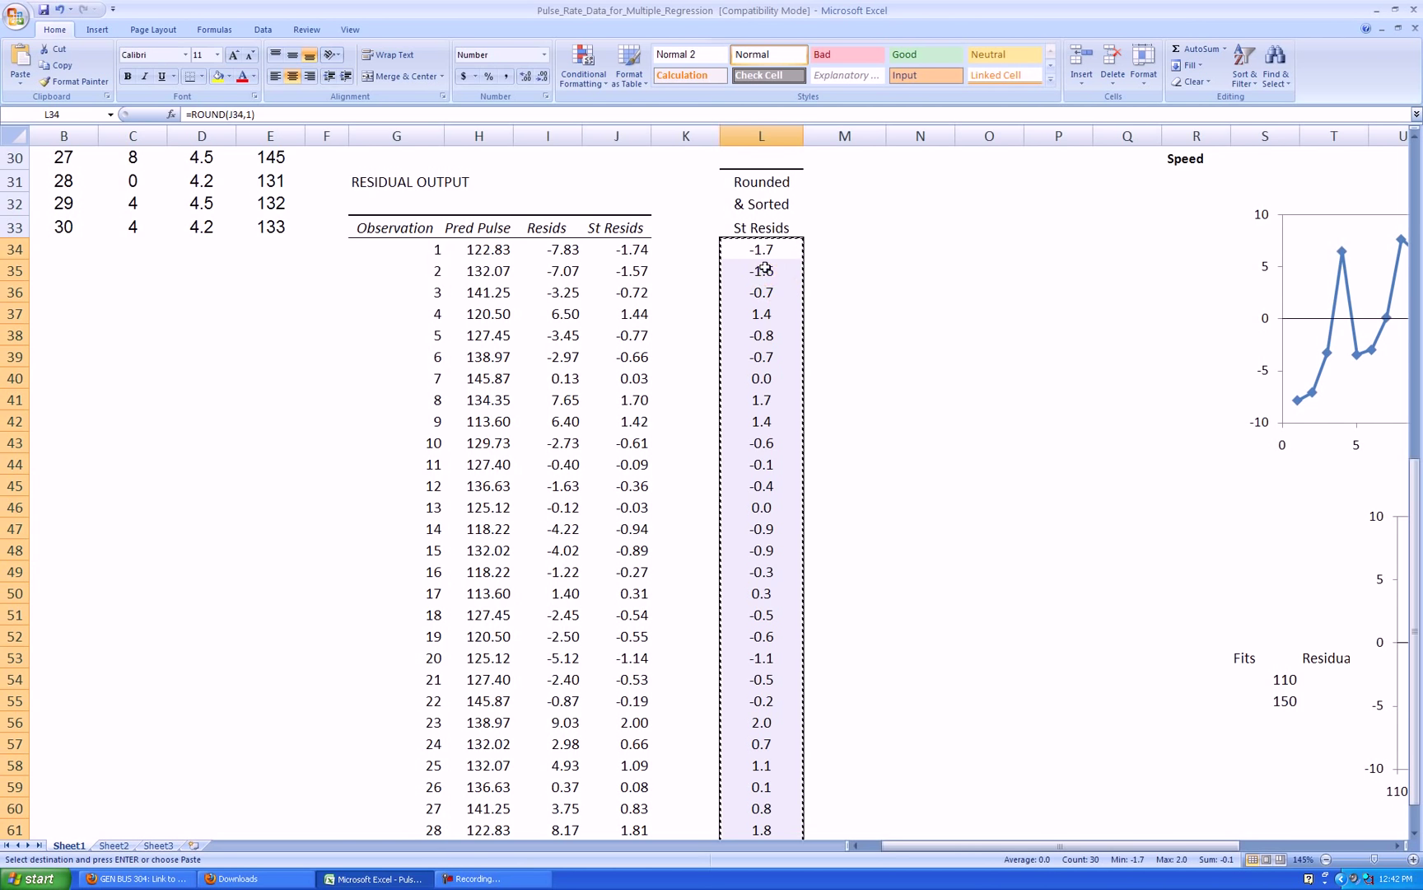
pyautogui.rightClick(765, 268)
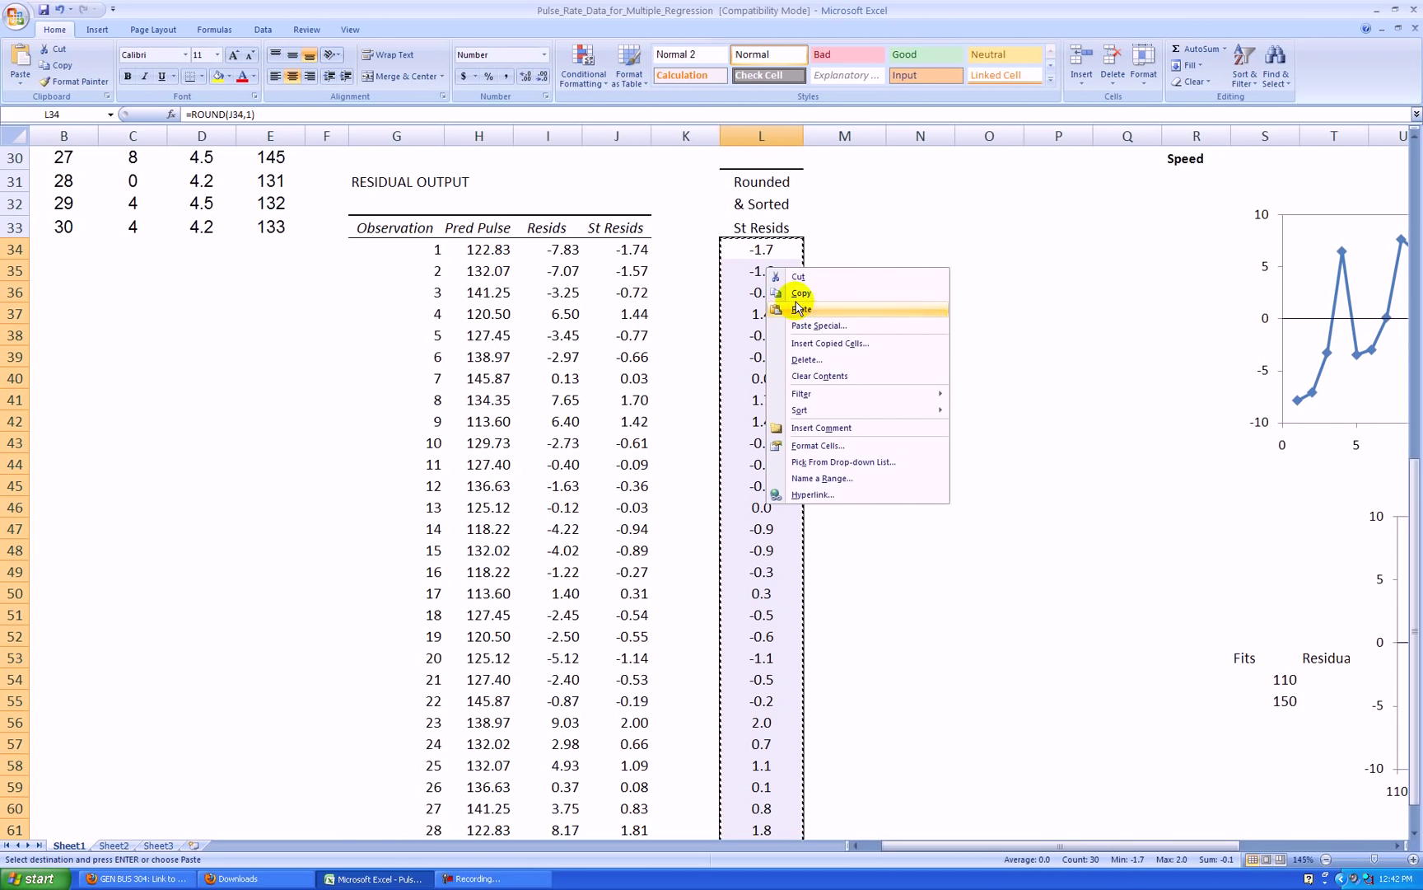
pyautogui.click(818, 326)
pyautogui.click(699, 265)
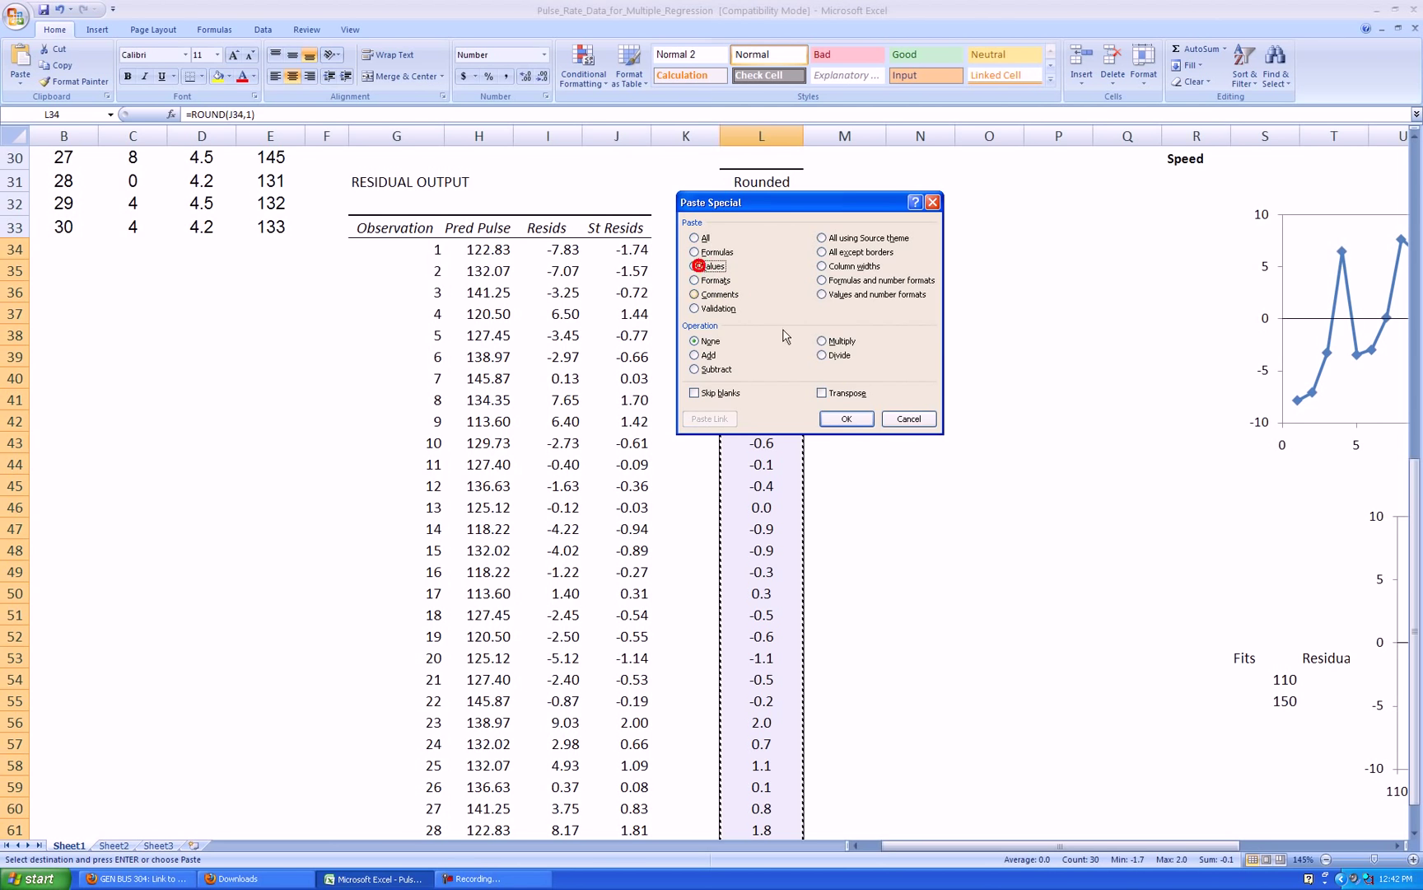
pyautogui.click(846, 418)
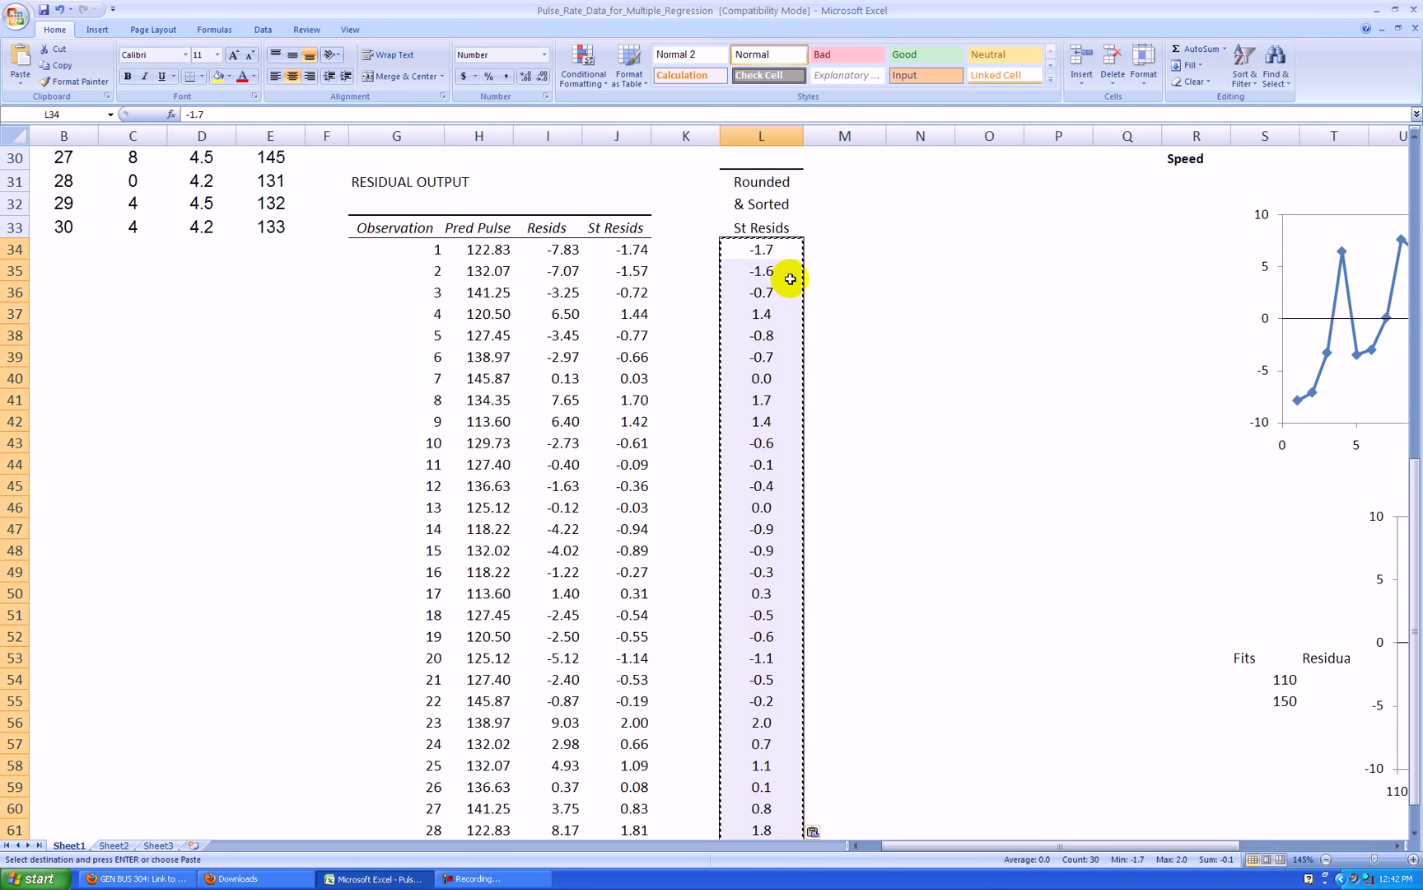
# Step: Sort the rounded residuals in column L in ascending order, smallest to largest
pyautogui.click(266, 31)
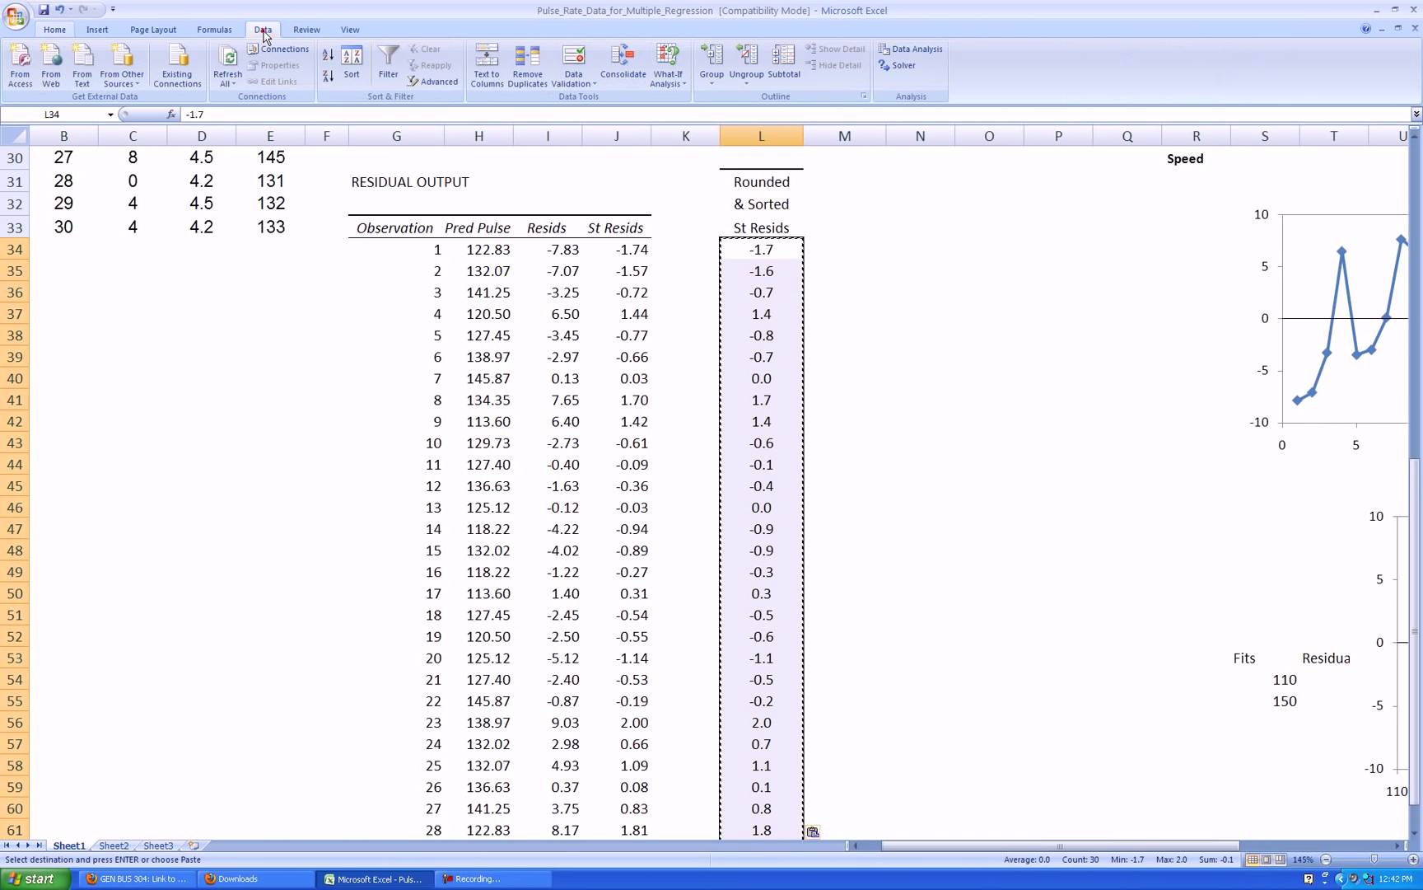
pyautogui.click(327, 55)
pyautogui.click(947, 272)
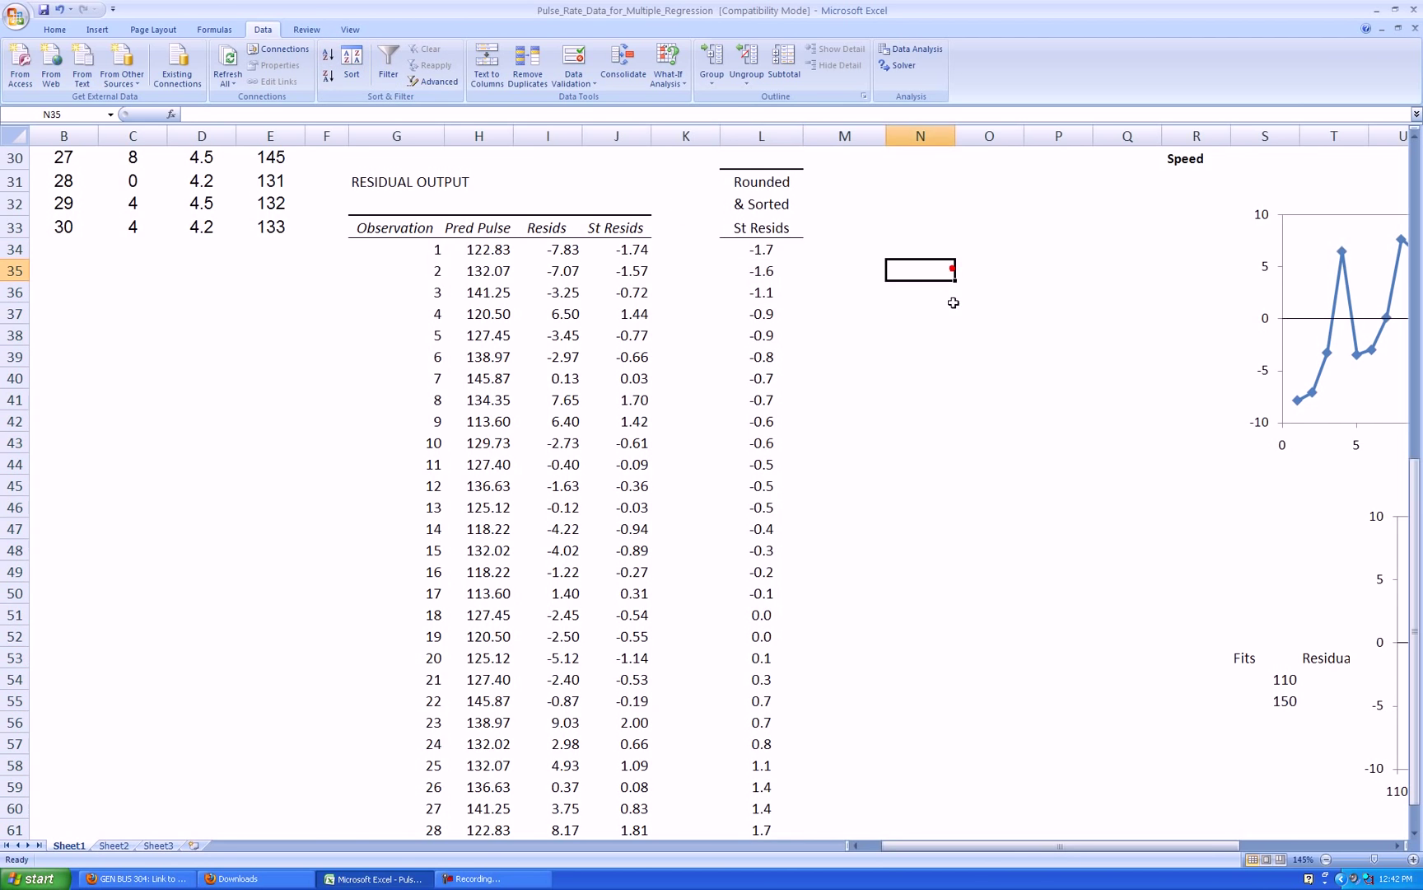
# Step: Select the three smallest residuals and observations 1 to 3 to compare them
pyautogui.click(766, 248)
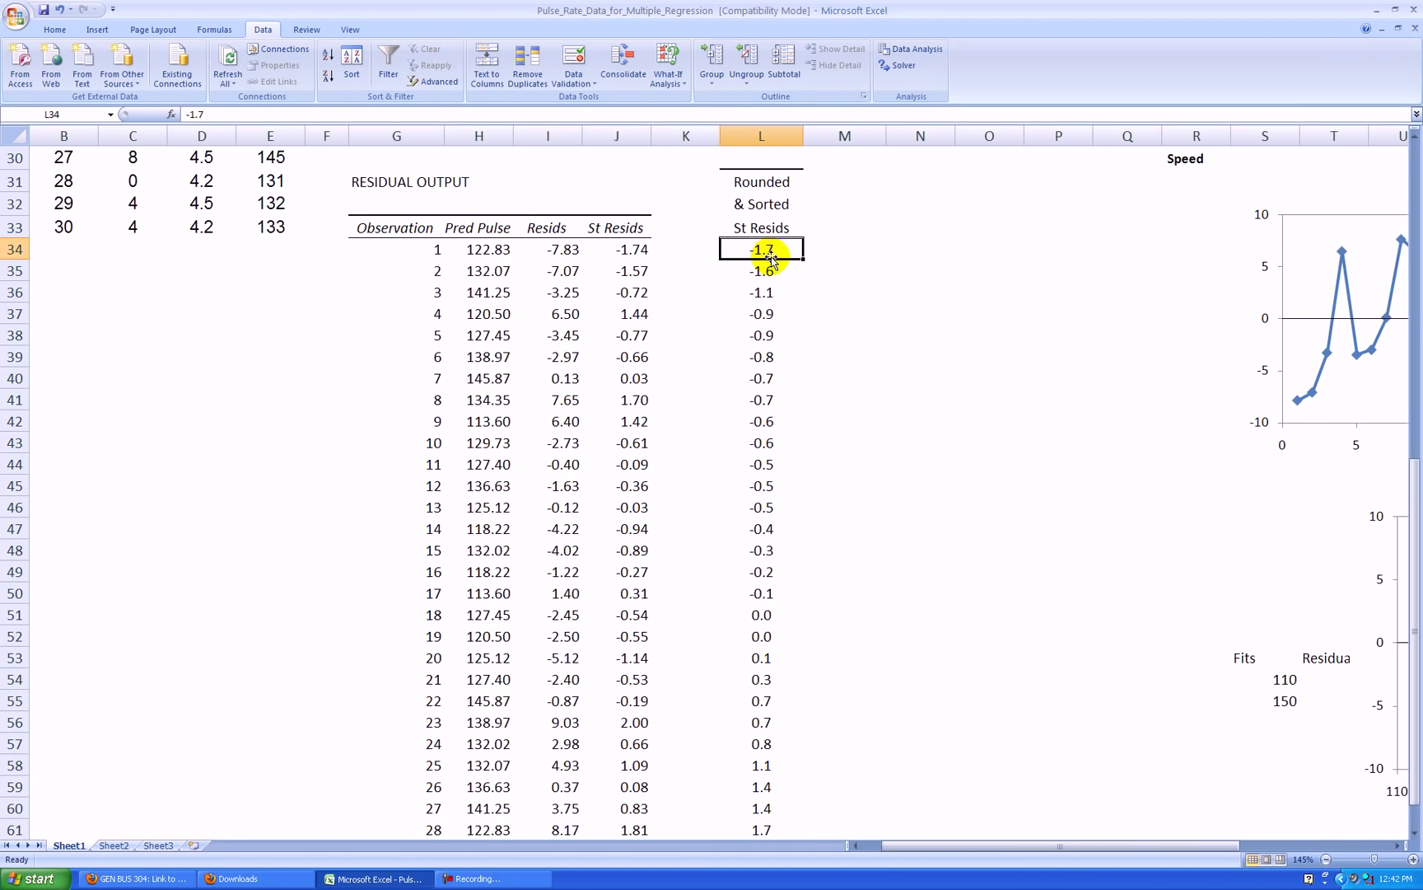
pyautogui.moveTo(771, 250); pyautogui.dragTo(771, 296)
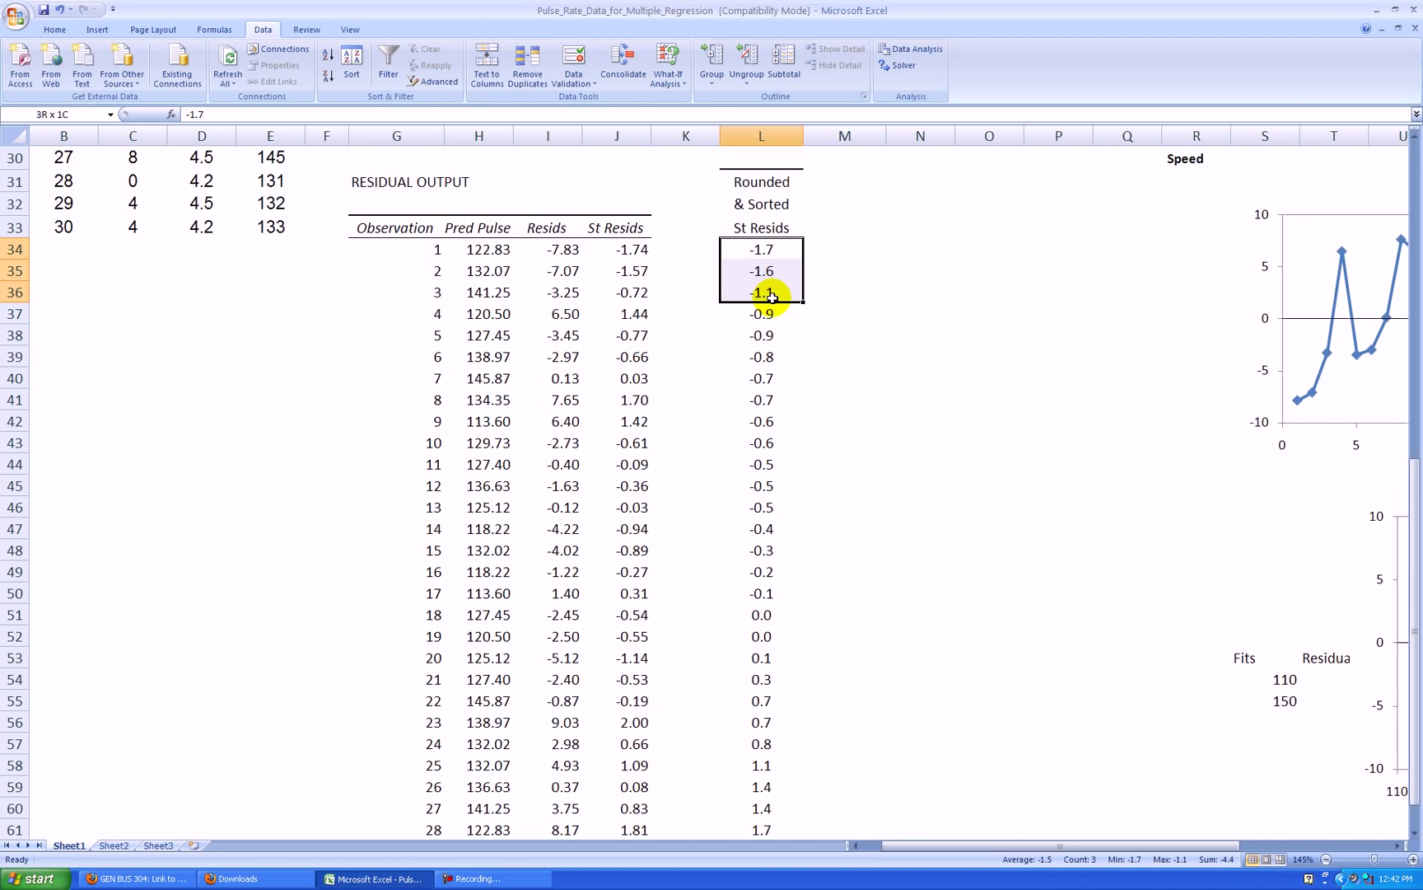
pyautogui.click(898, 288)
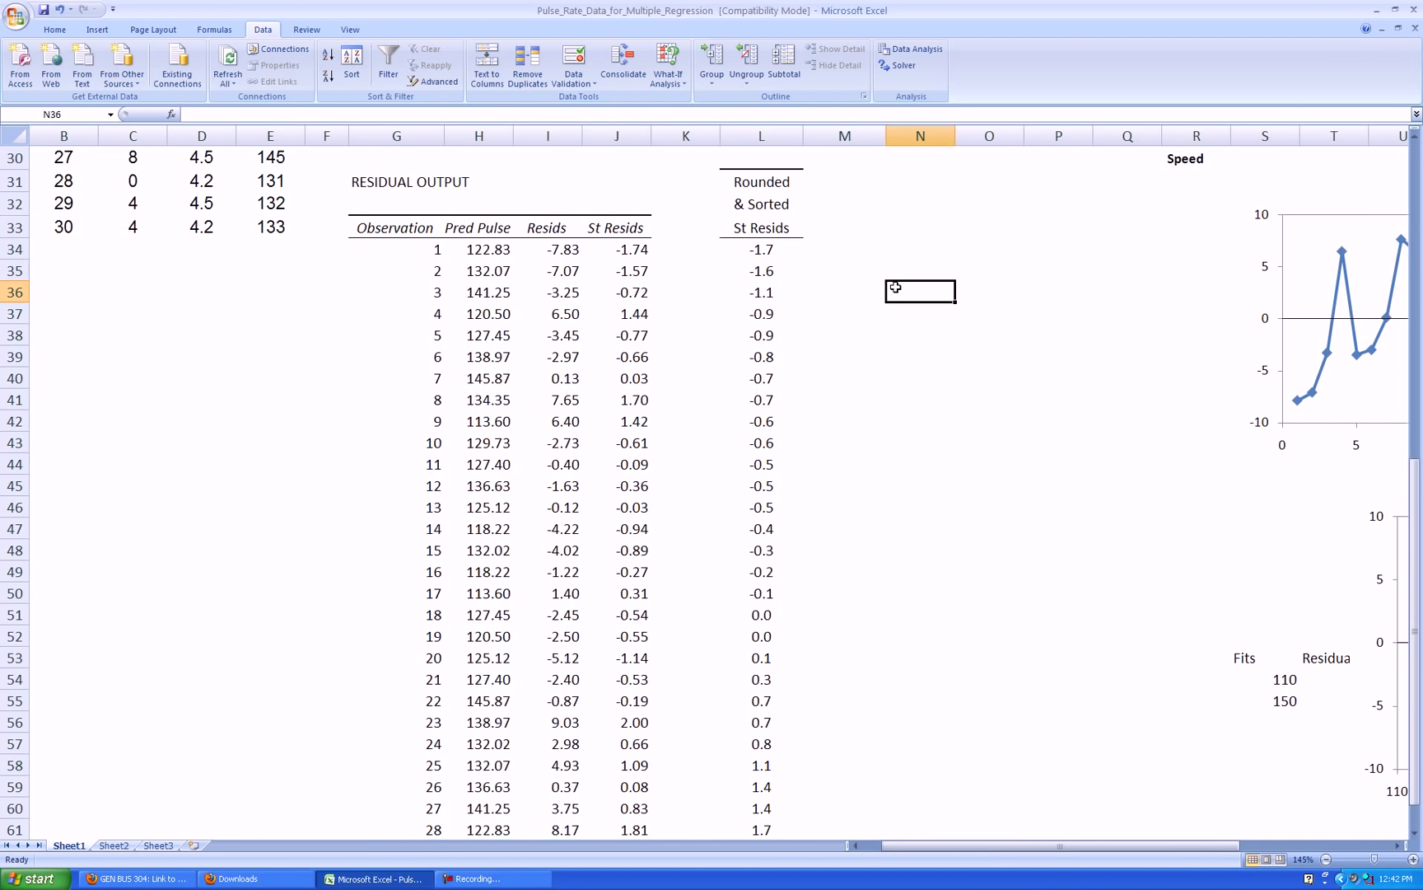
pyautogui.moveTo(428, 248); pyautogui.dragTo(429, 293)
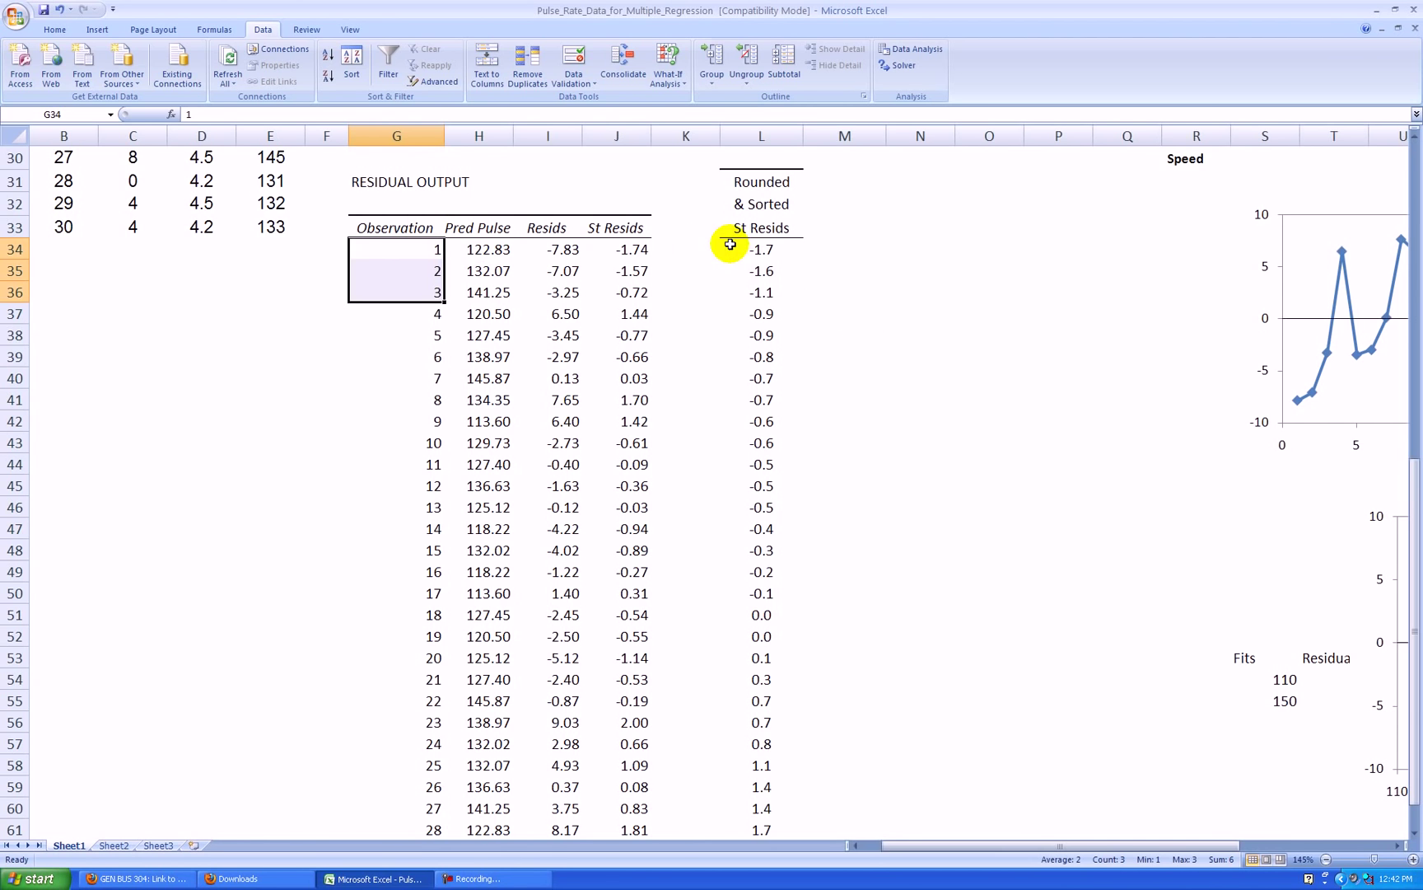
# Step: Extend the L33 heading format into M33 and label it 'Freq'
pyautogui.click(879, 293)
pyautogui.press('Up')
pyautogui.press('Up')
pyautogui.press('Up')
pyautogui.press('Left')
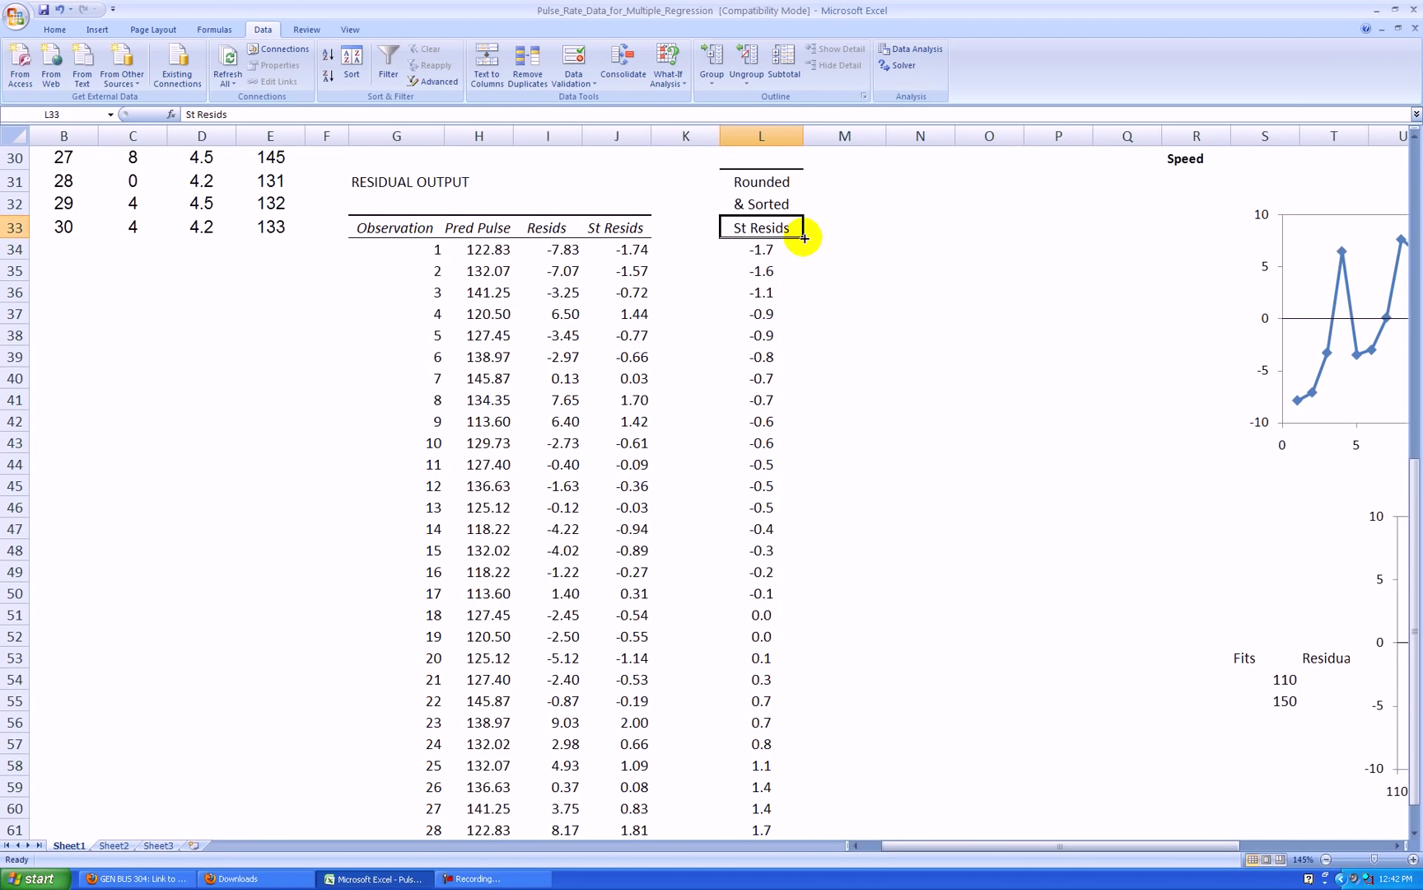
pyautogui.moveTo(805, 239); pyautogui.dragTo(847, 226)
pyautogui.write('Freq')
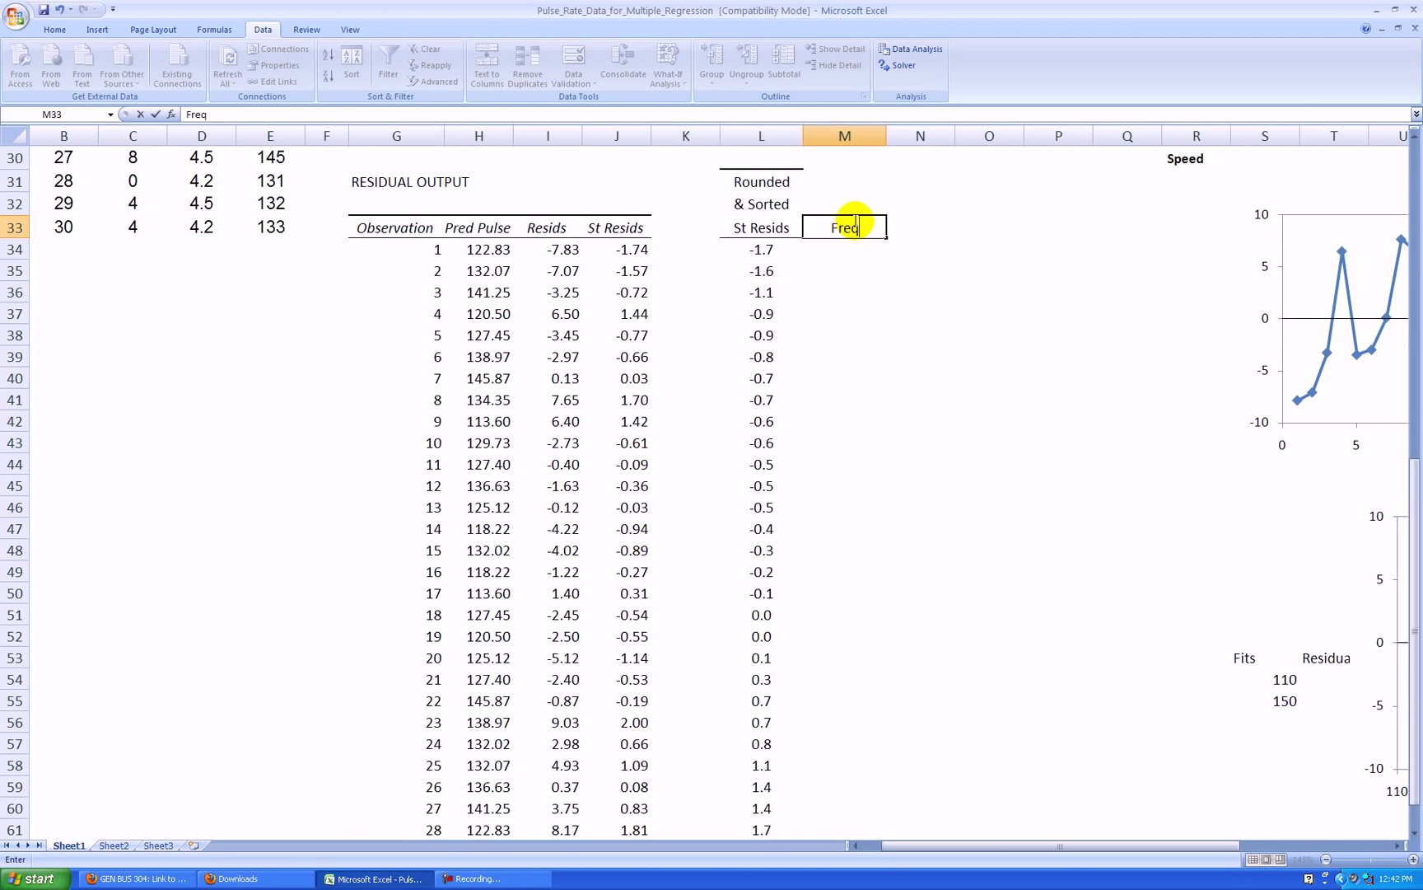
pyautogui.press('Return')
# Step: Enter 1 in M34, centred with no decimal places, leaving M35 empty
pyautogui.write('1')
pyautogui.press('Return')
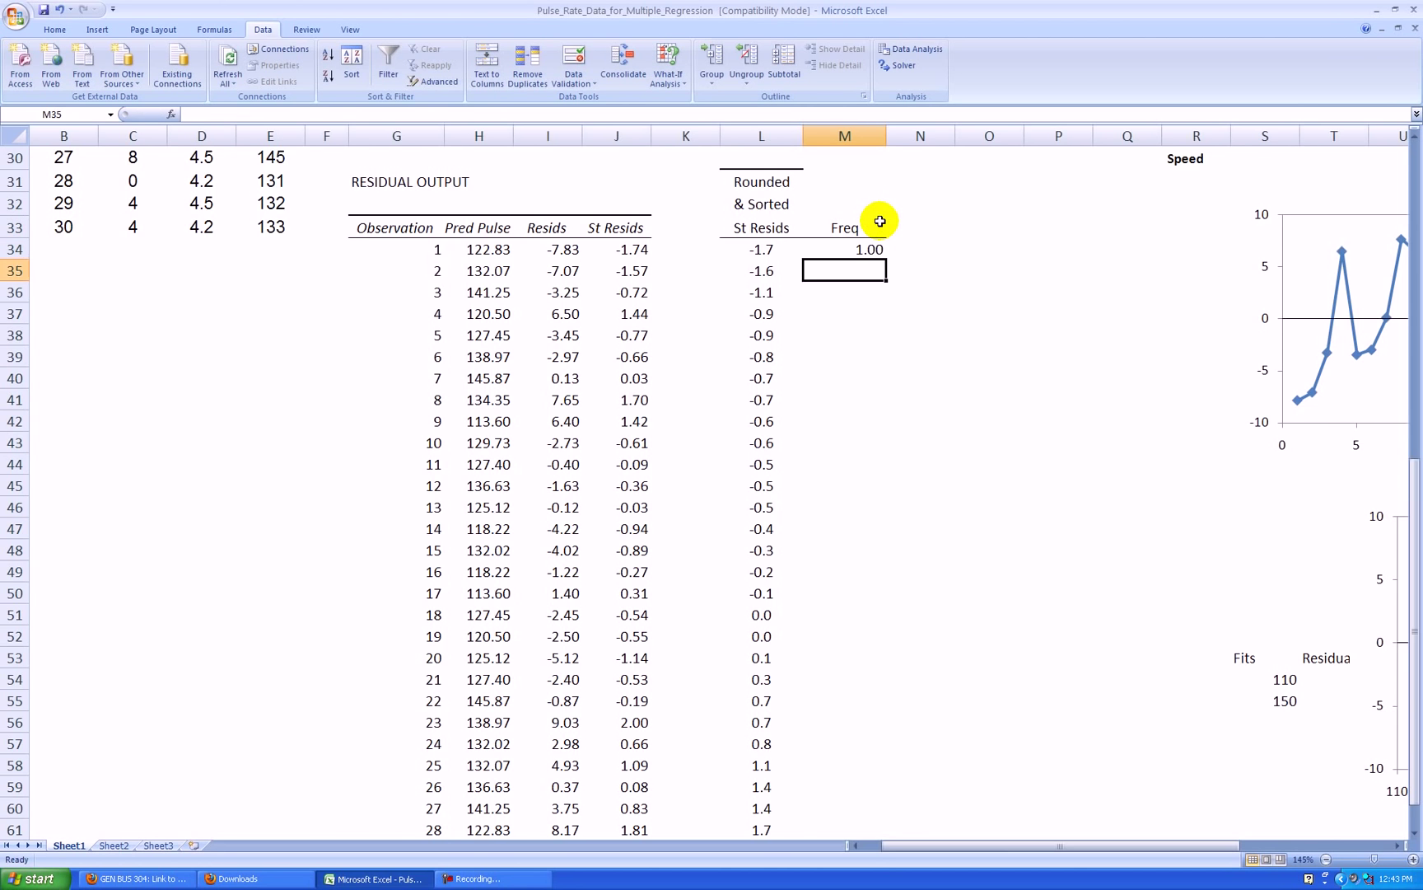
pyautogui.click(839, 247)
pyautogui.click(54, 29)
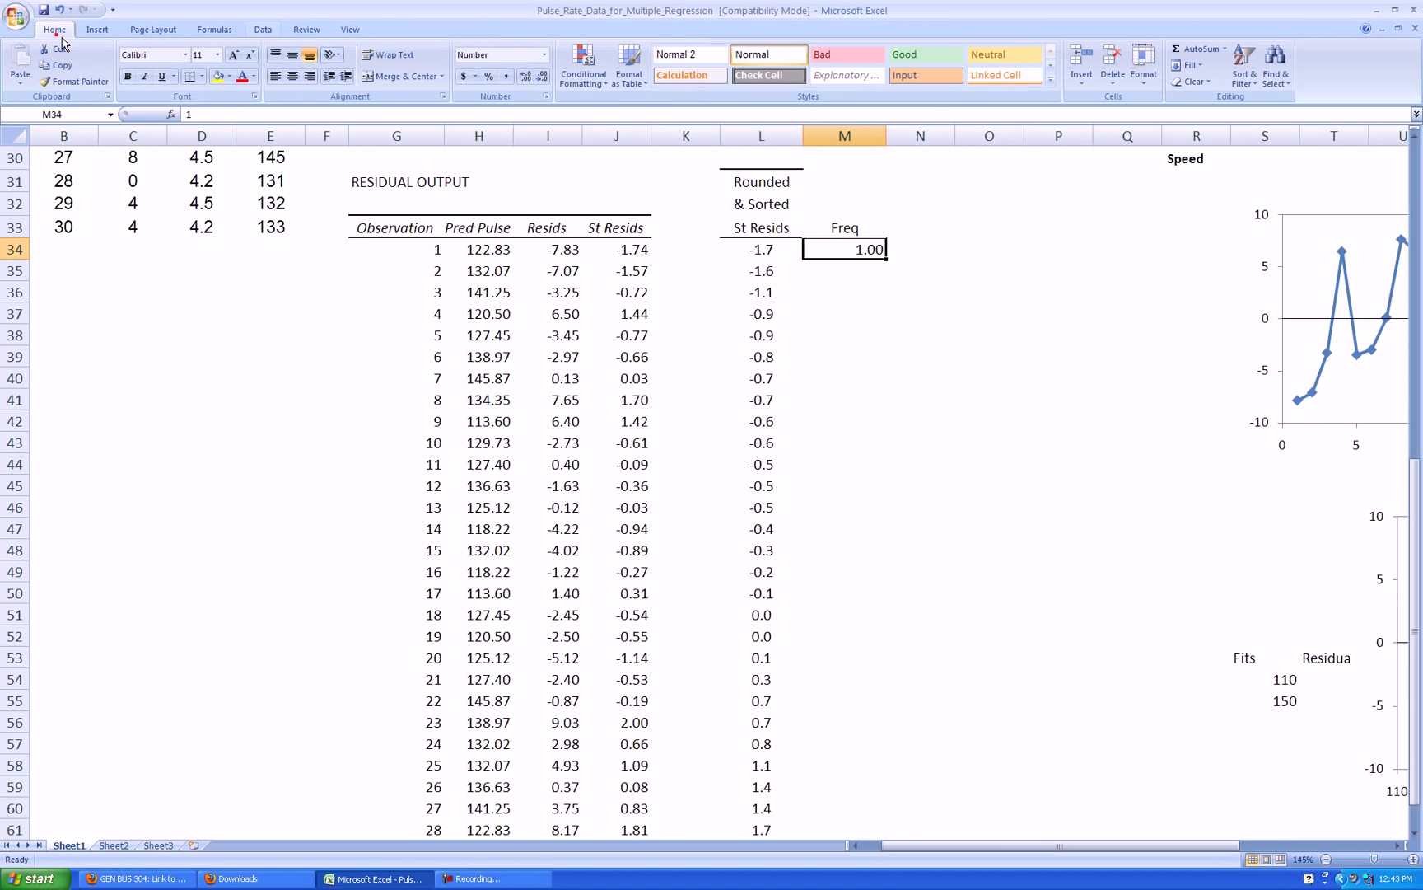
pyautogui.click(292, 76)
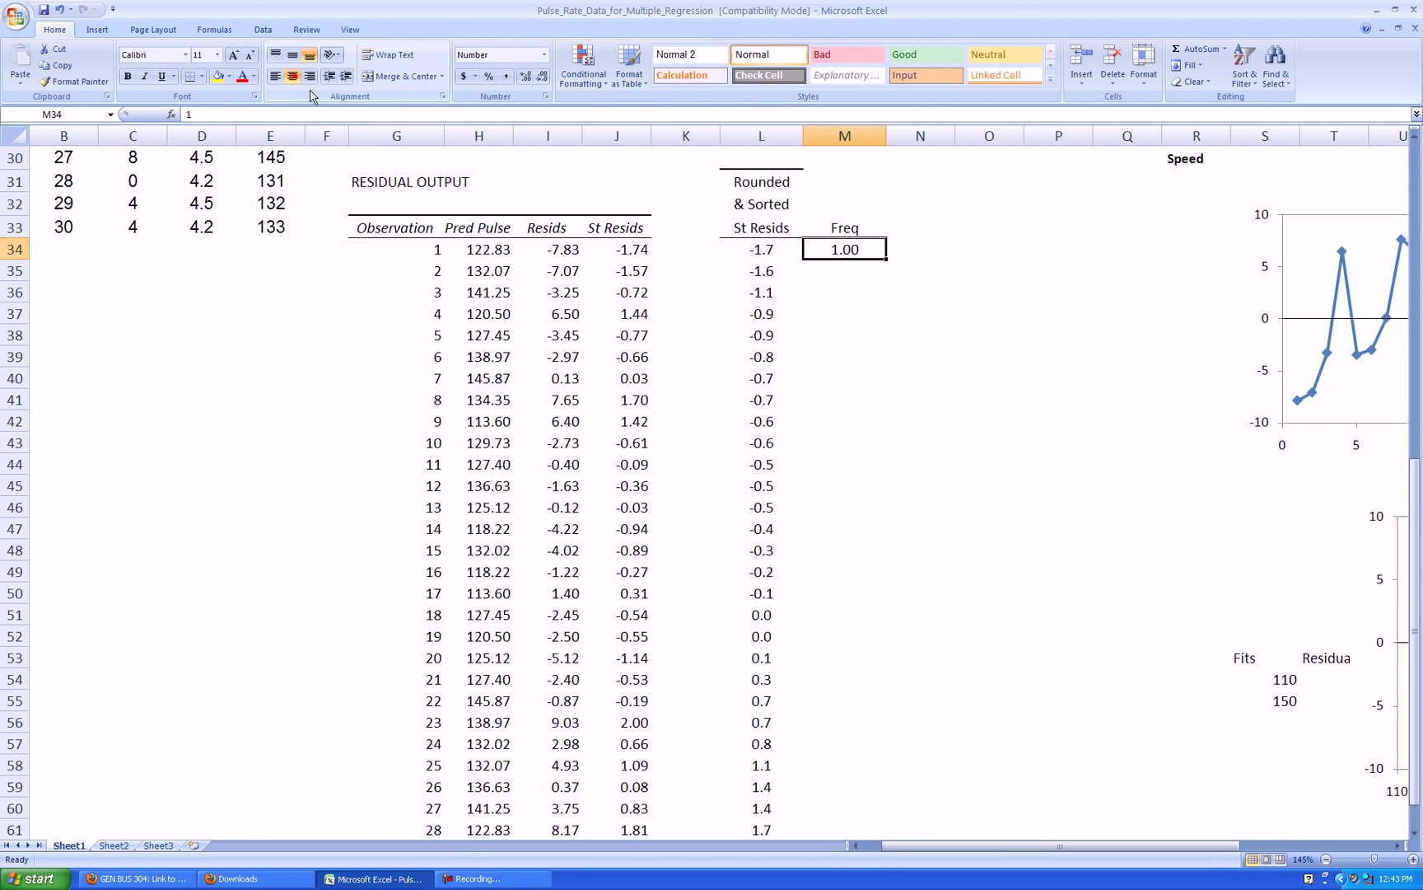
pyautogui.click(542, 76)
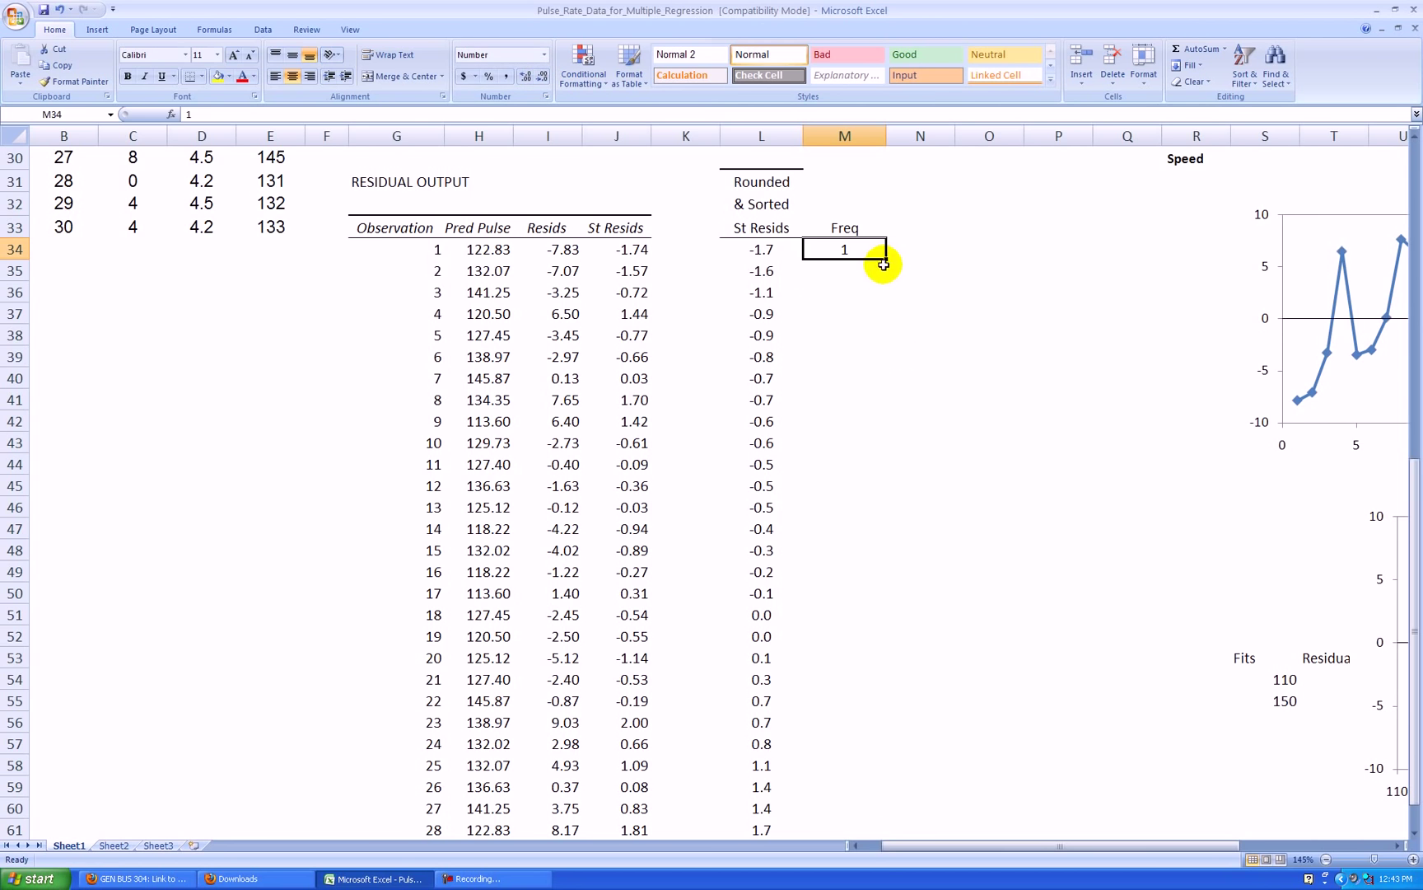
pyautogui.moveTo(887, 258); pyautogui.dragTo(893, 279)
pyautogui.click(849, 270)
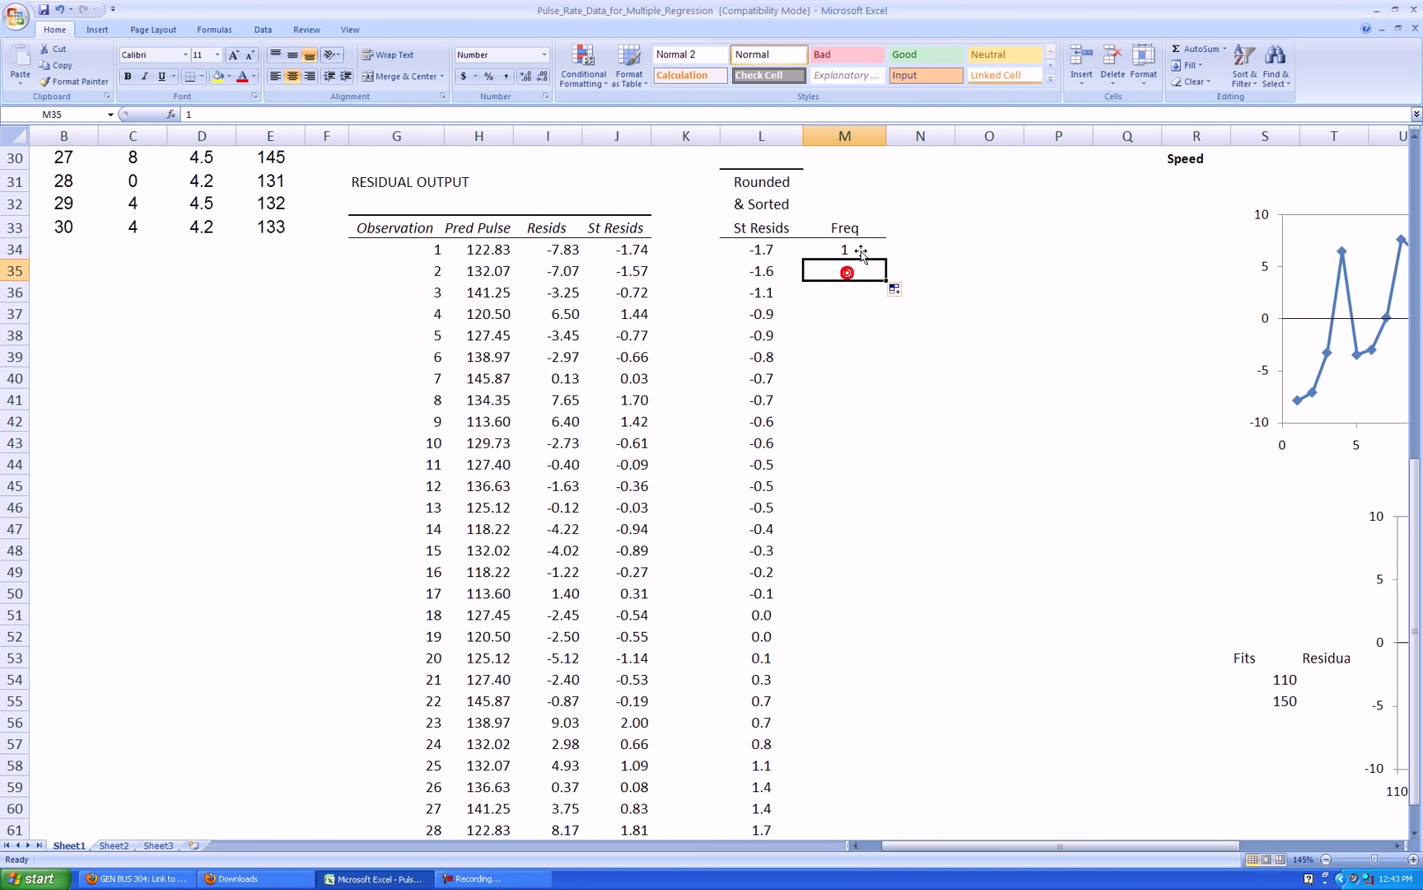
pyautogui.press('Delete')
pyautogui.click(924, 276)
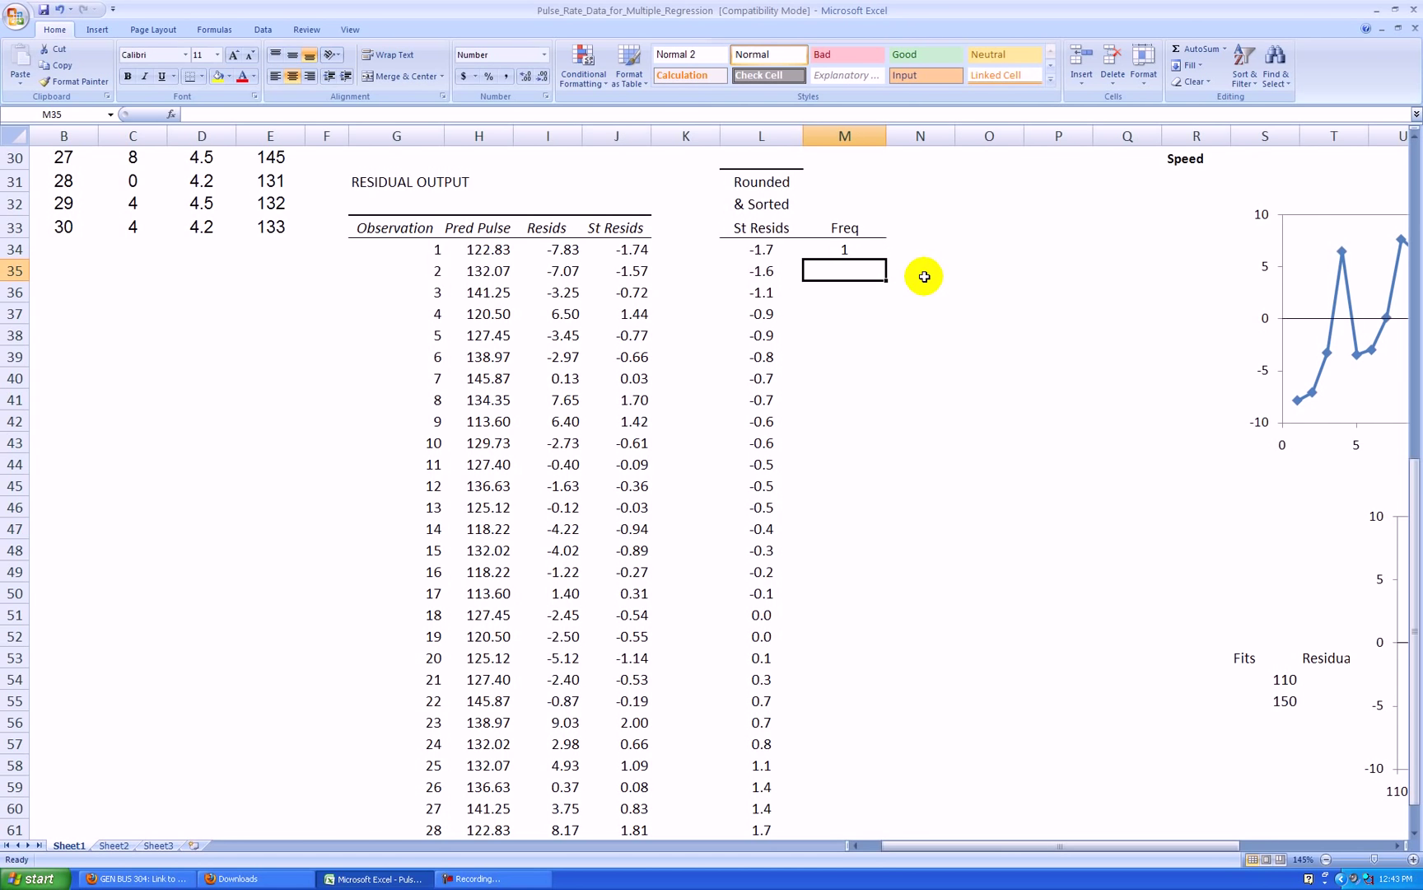
# Step: Enter =IF(L35=L34,M34+1,1) in M35 and fill it down column M
pyautogui.write('=if(L35')
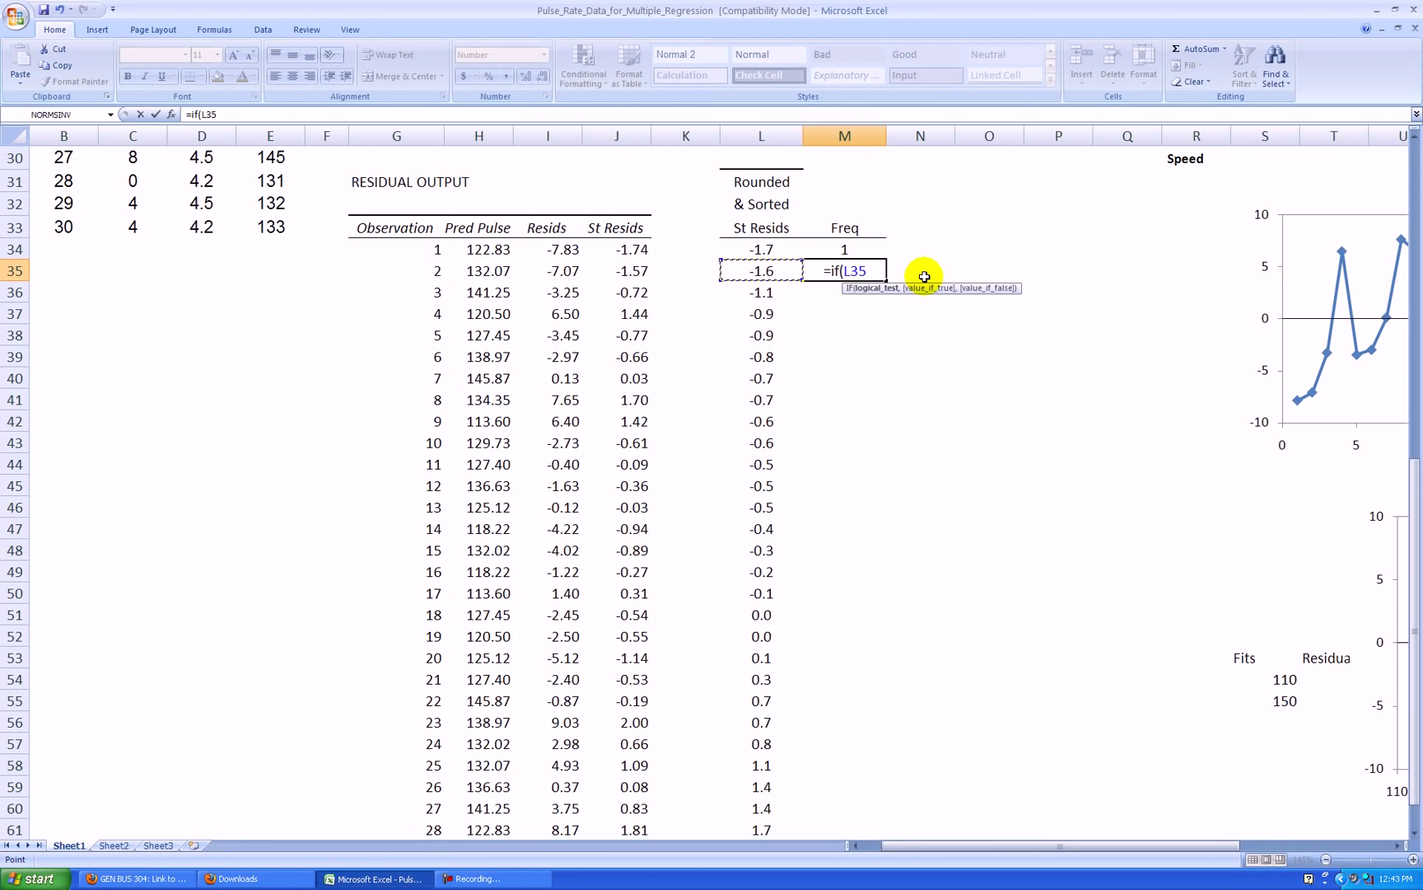
pyautogui.write('=L34')
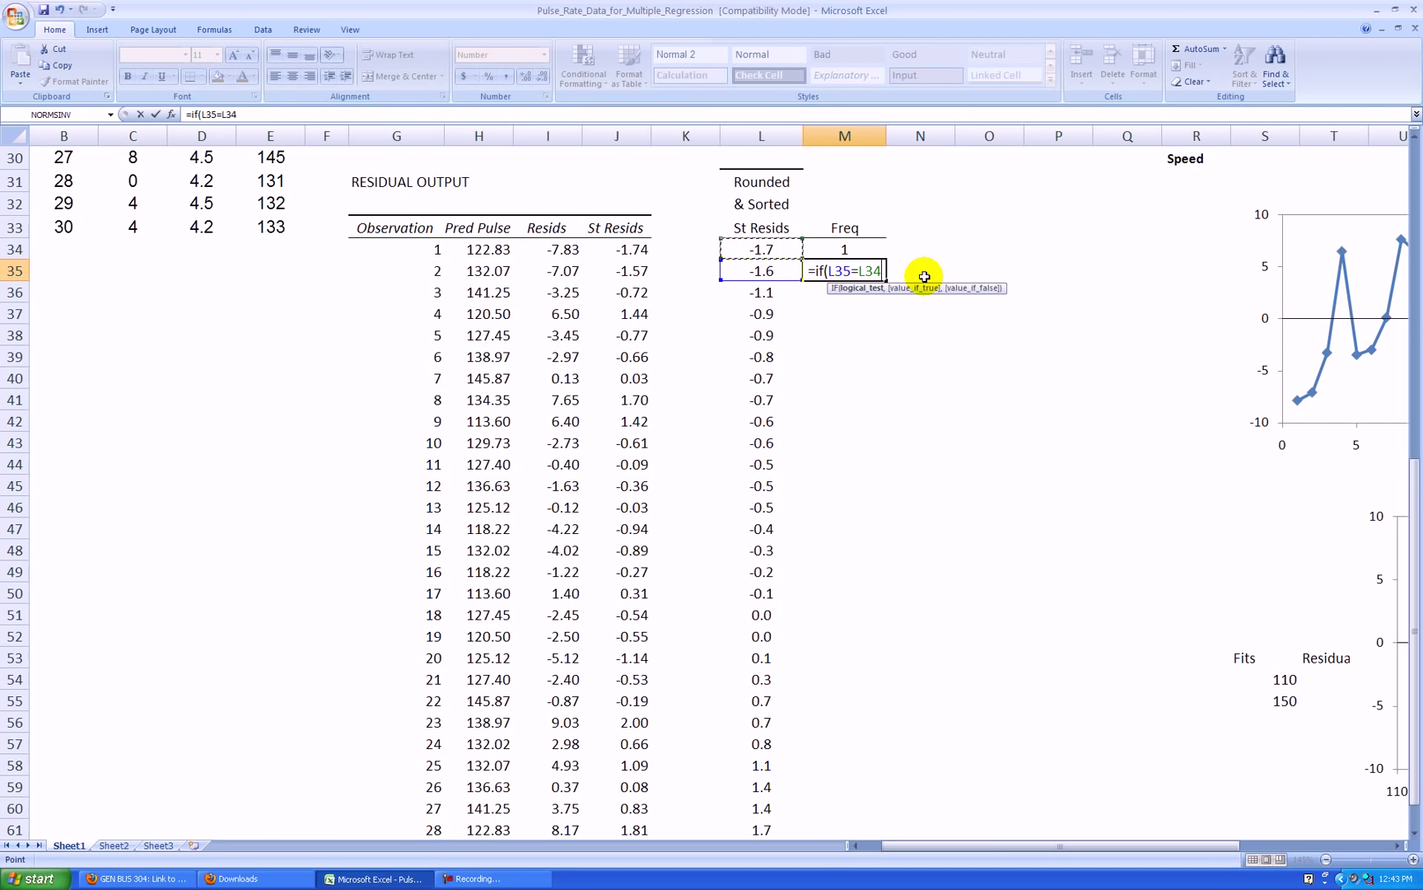
pyautogui.write(',')
pyautogui.press('Up')
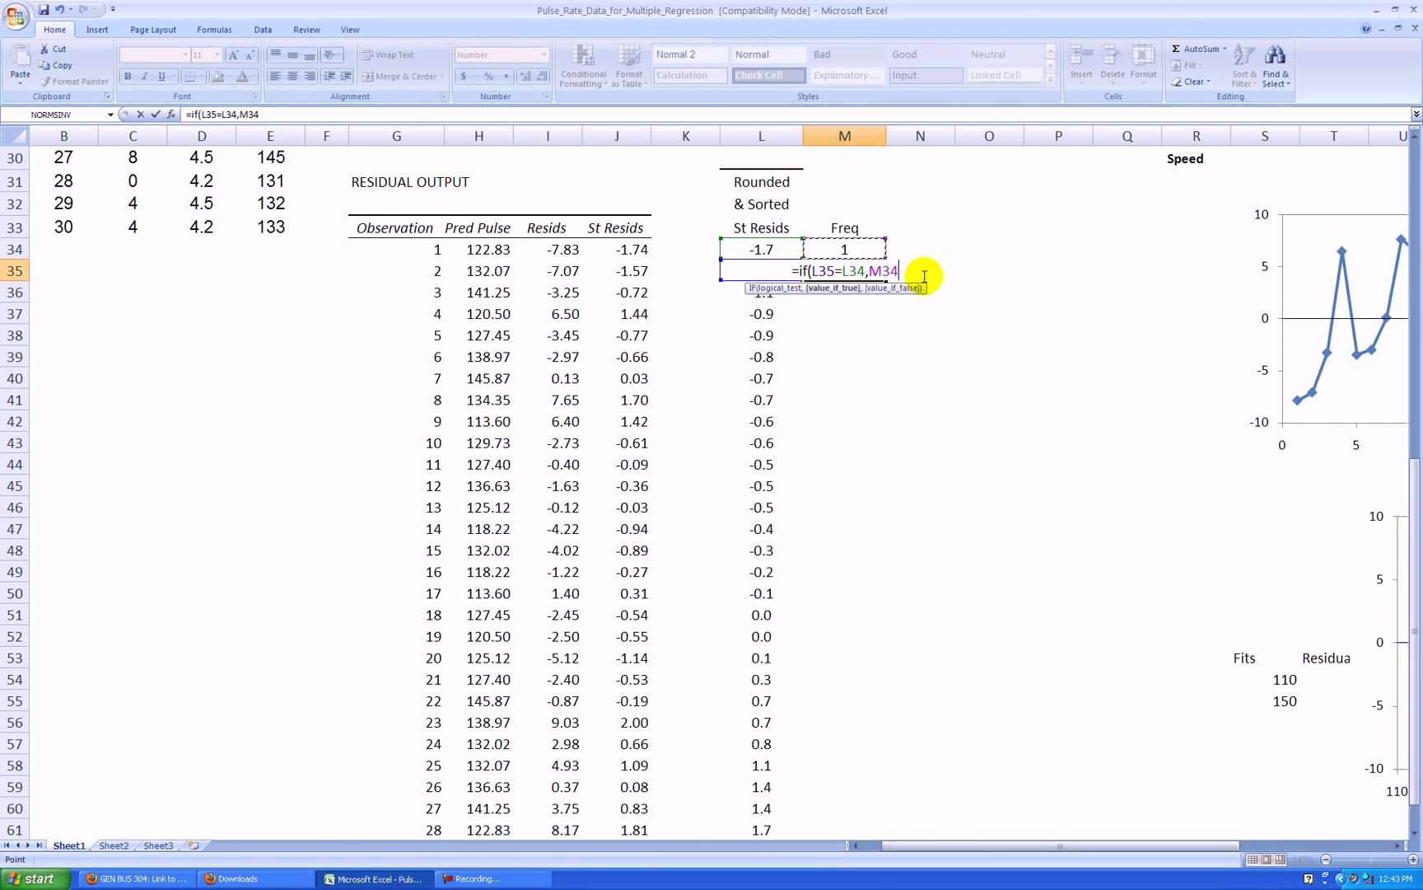
pyautogui.write('+1')
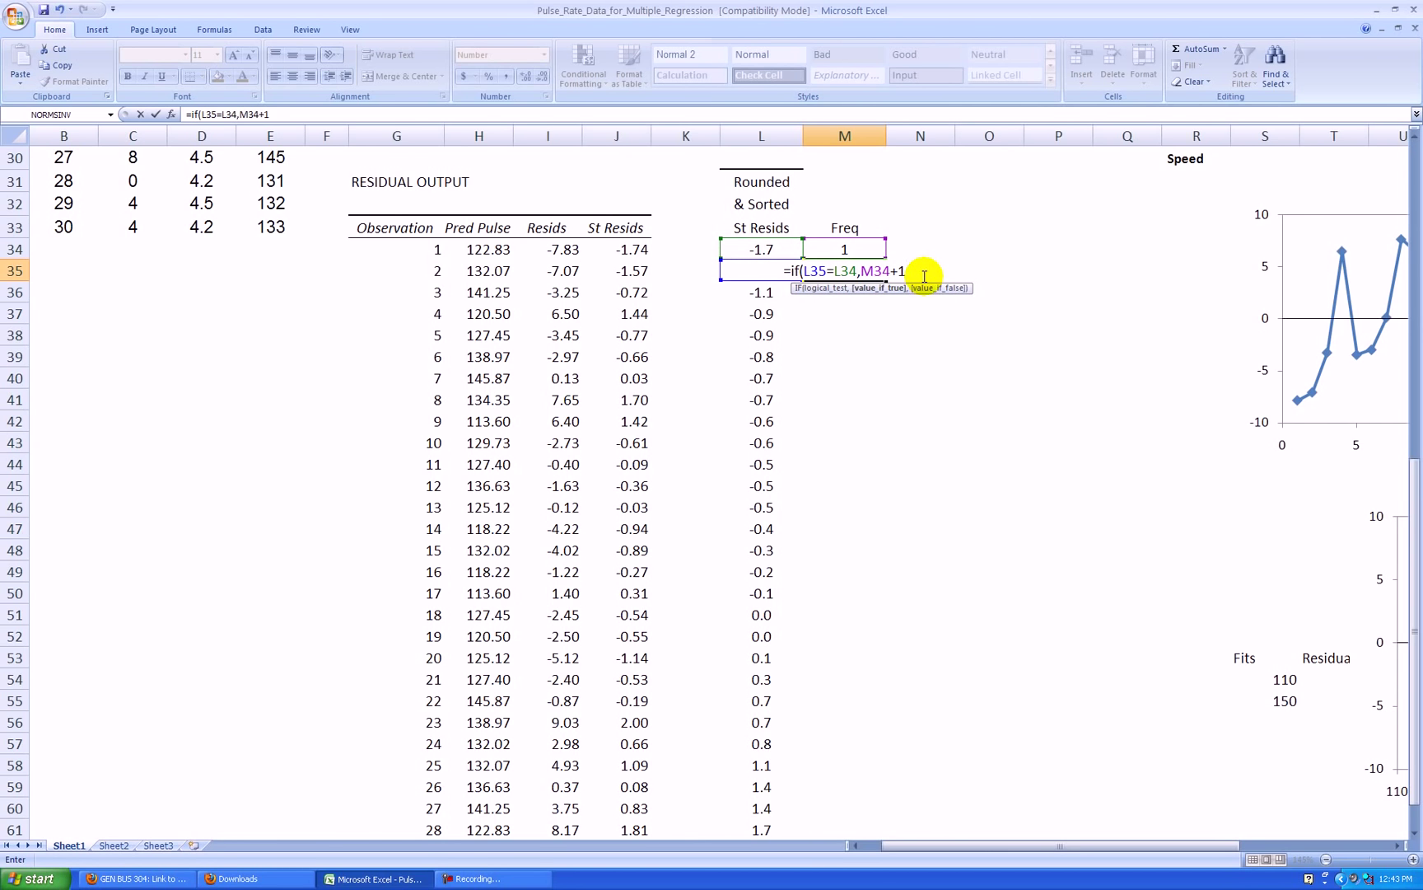
pyautogui.write(',1')
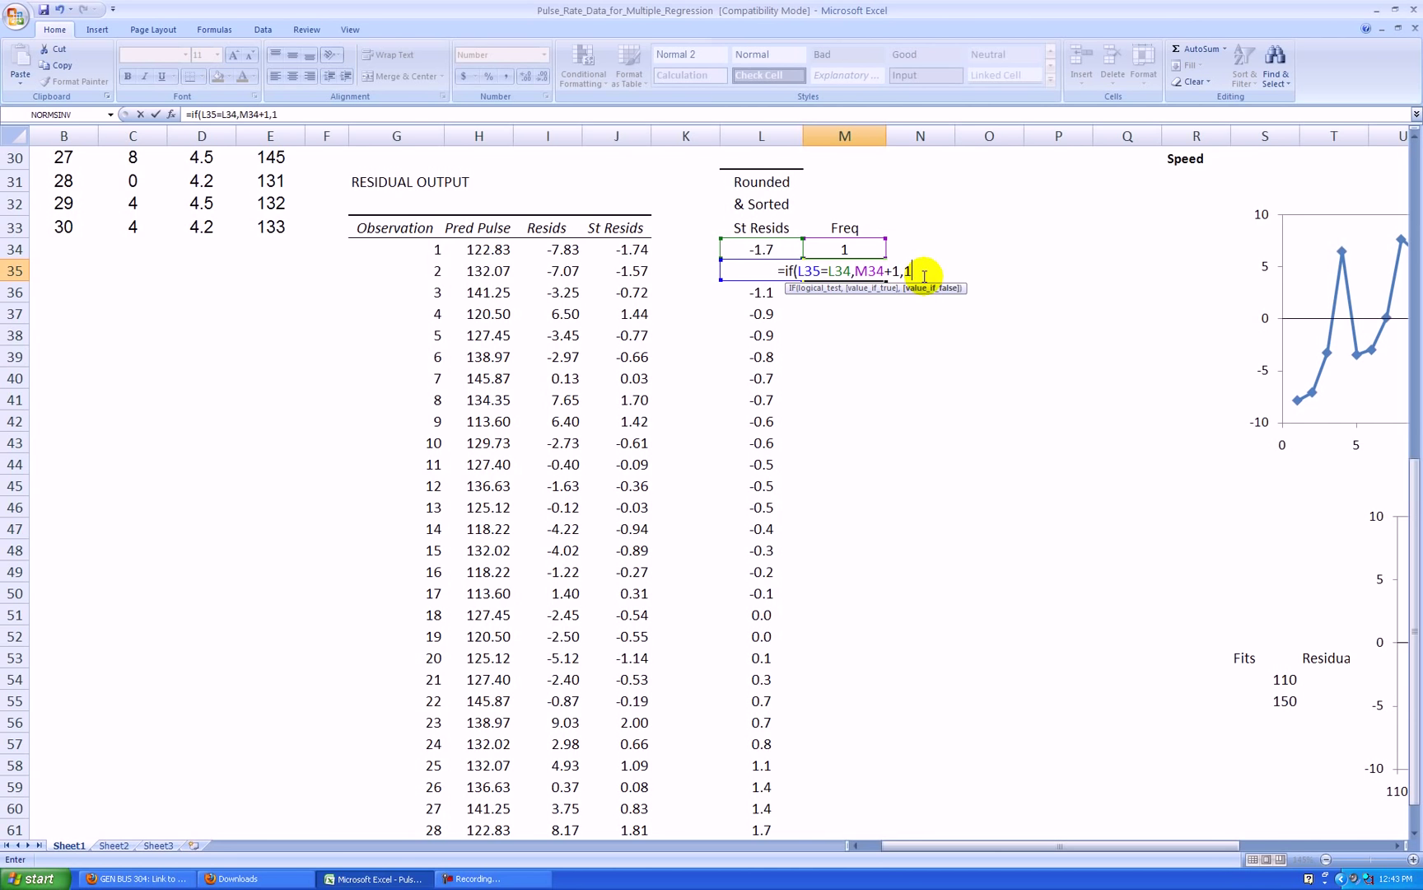
pyautogui.write(')')
pyautogui.press('Return')
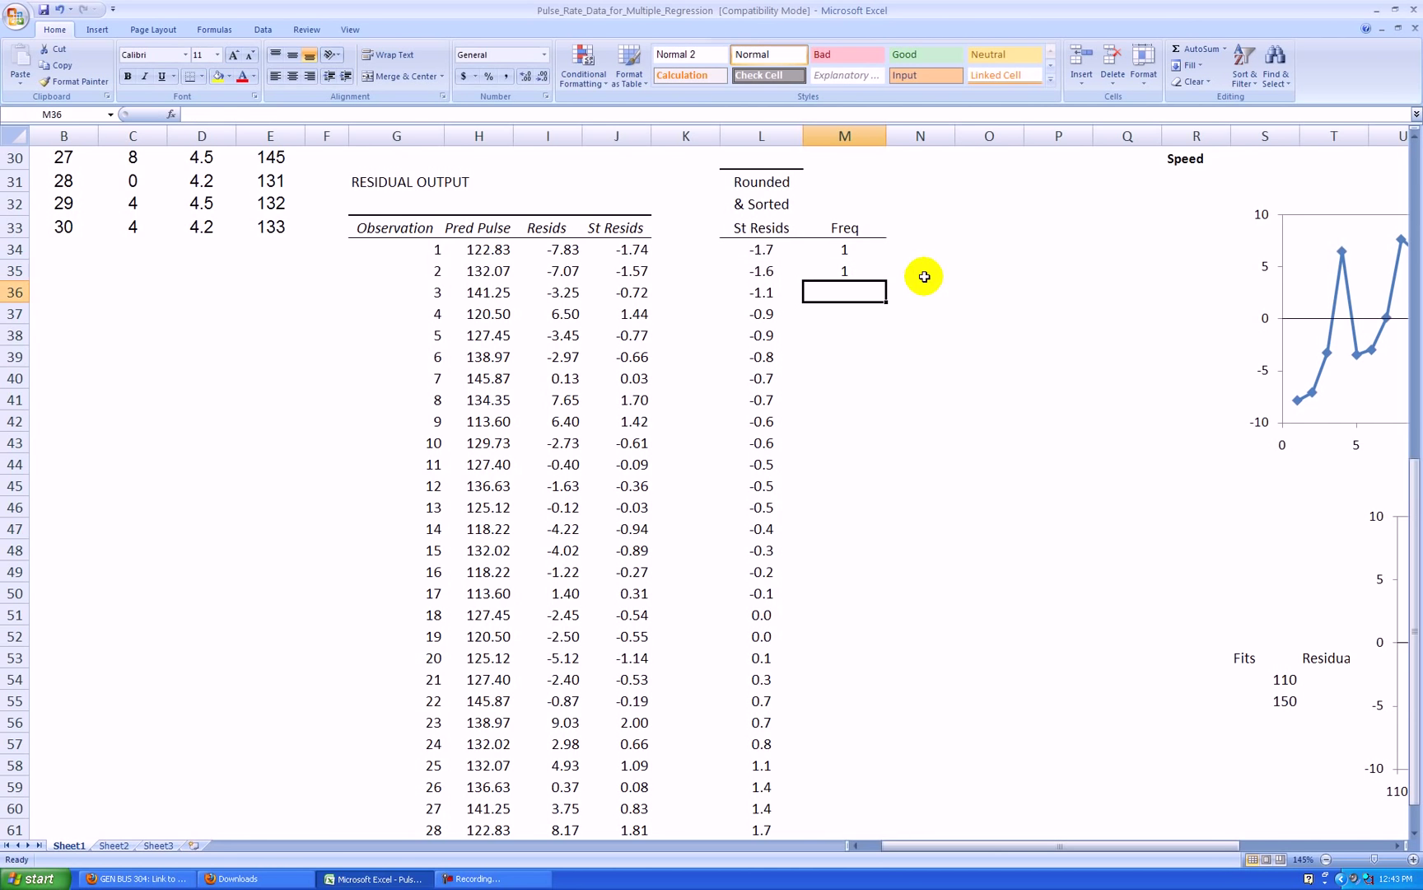
pyautogui.click(865, 276)
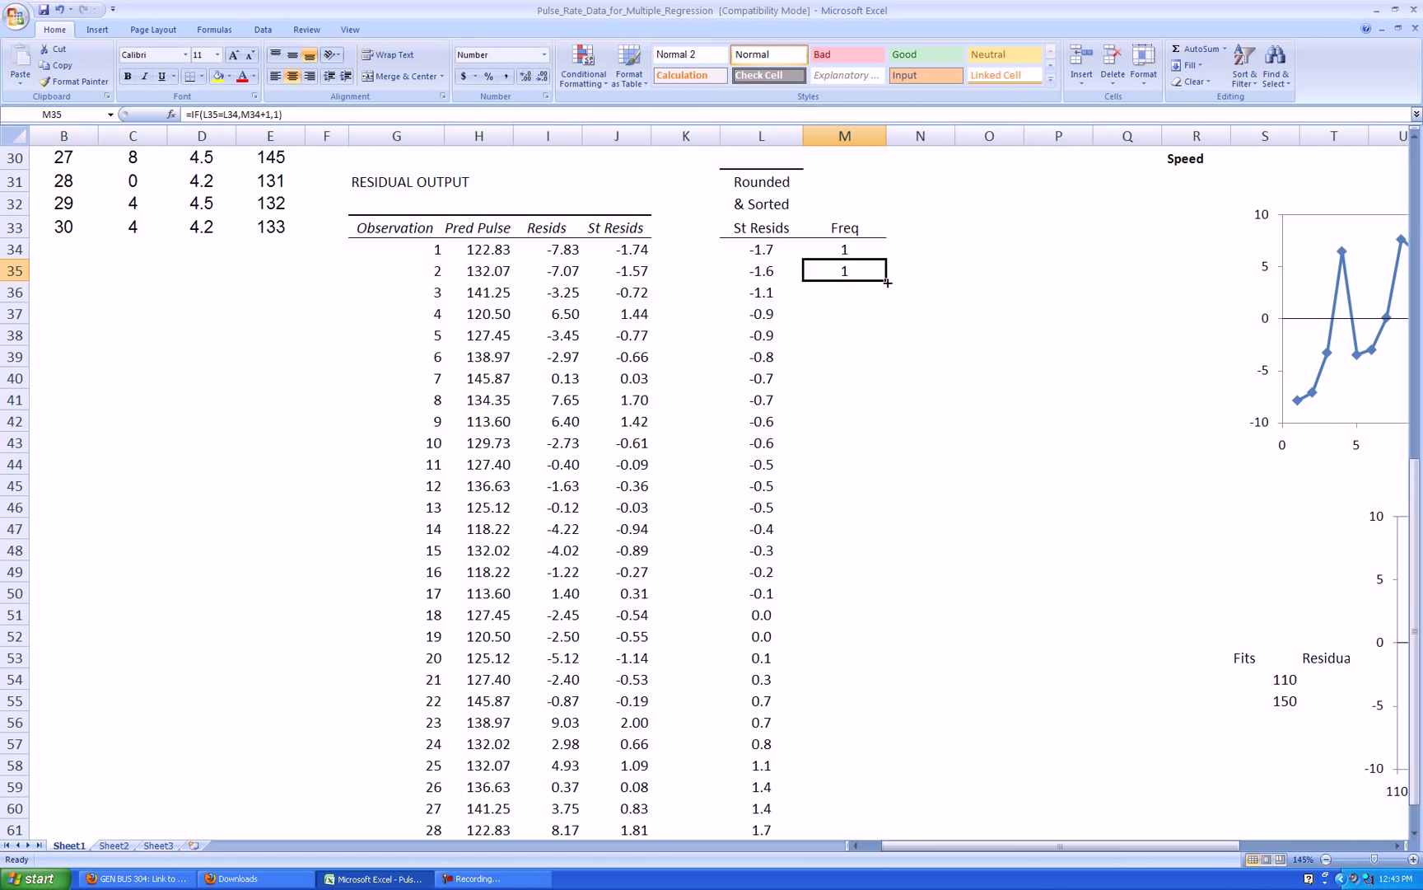
pyautogui.doubleClick(887, 283)
# Step: Check the counts and formulas for repeated residuals such as -0.7
pyautogui.click(951, 294)
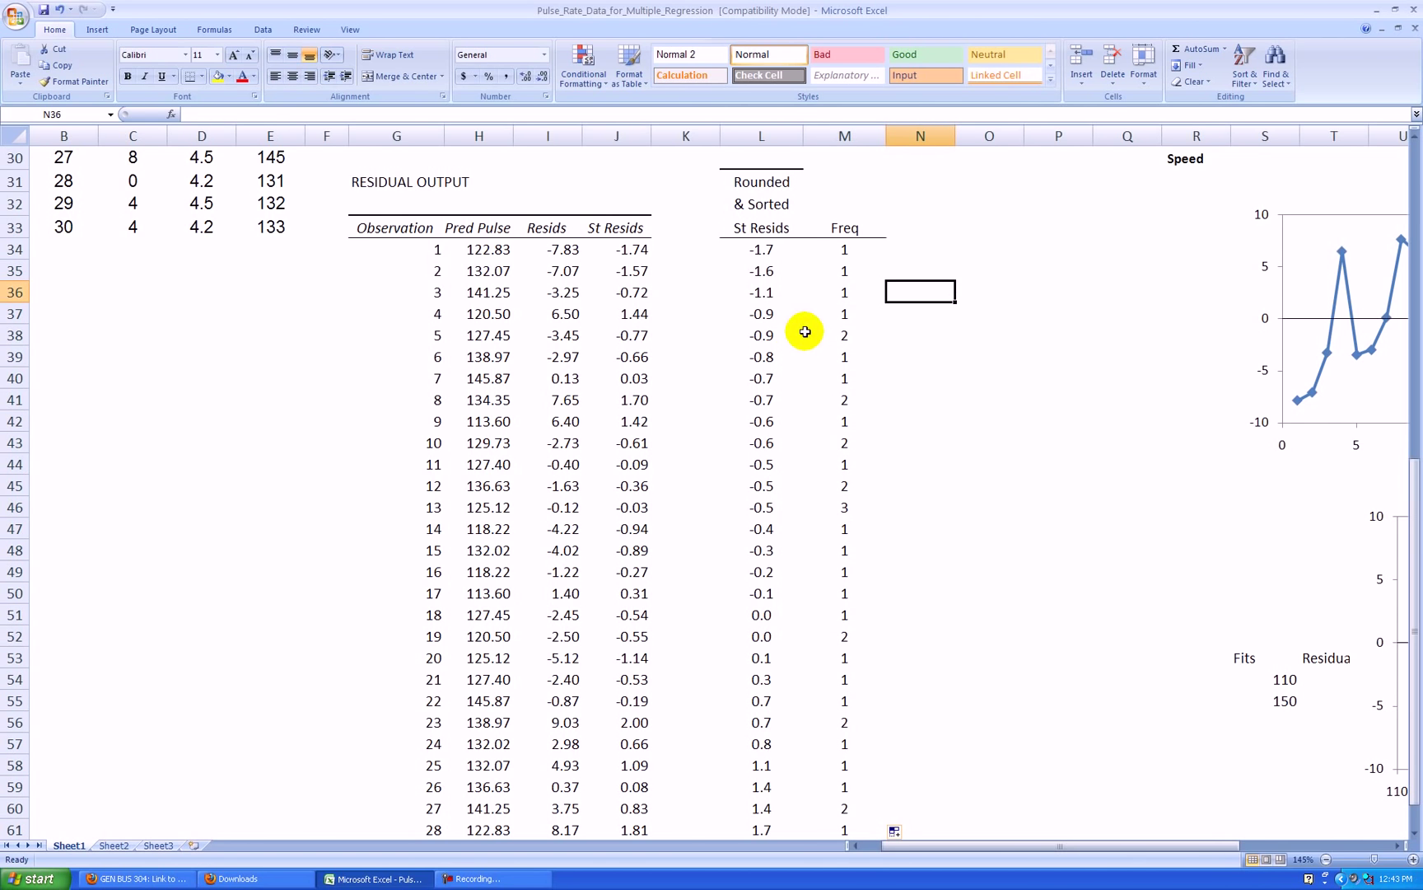
pyautogui.moveTo(830, 380); pyautogui.dragTo(832, 395)
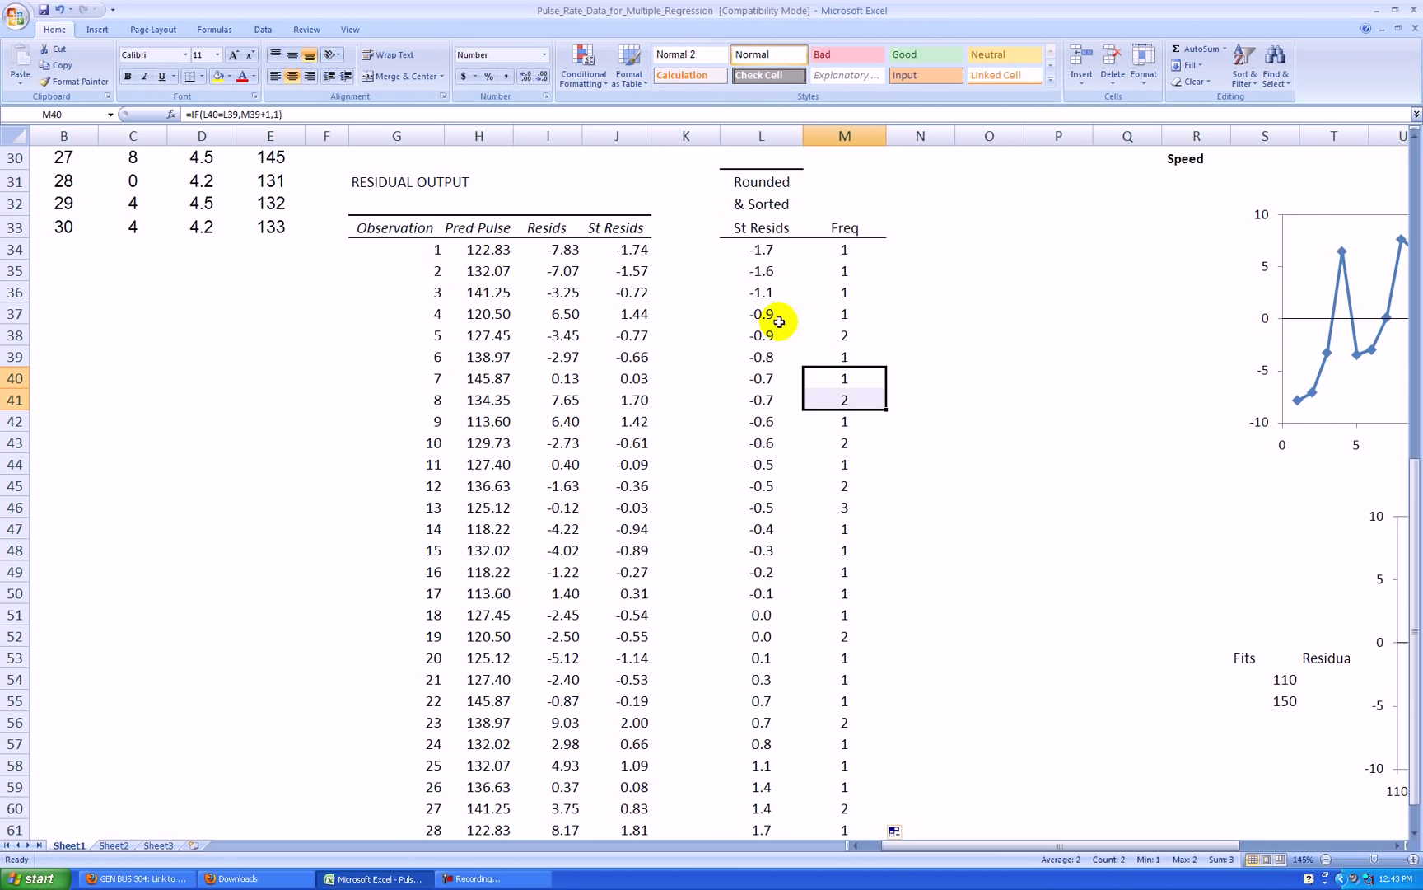
pyautogui.click(766, 379)
pyautogui.click(844, 378)
pyautogui.click(840, 400)
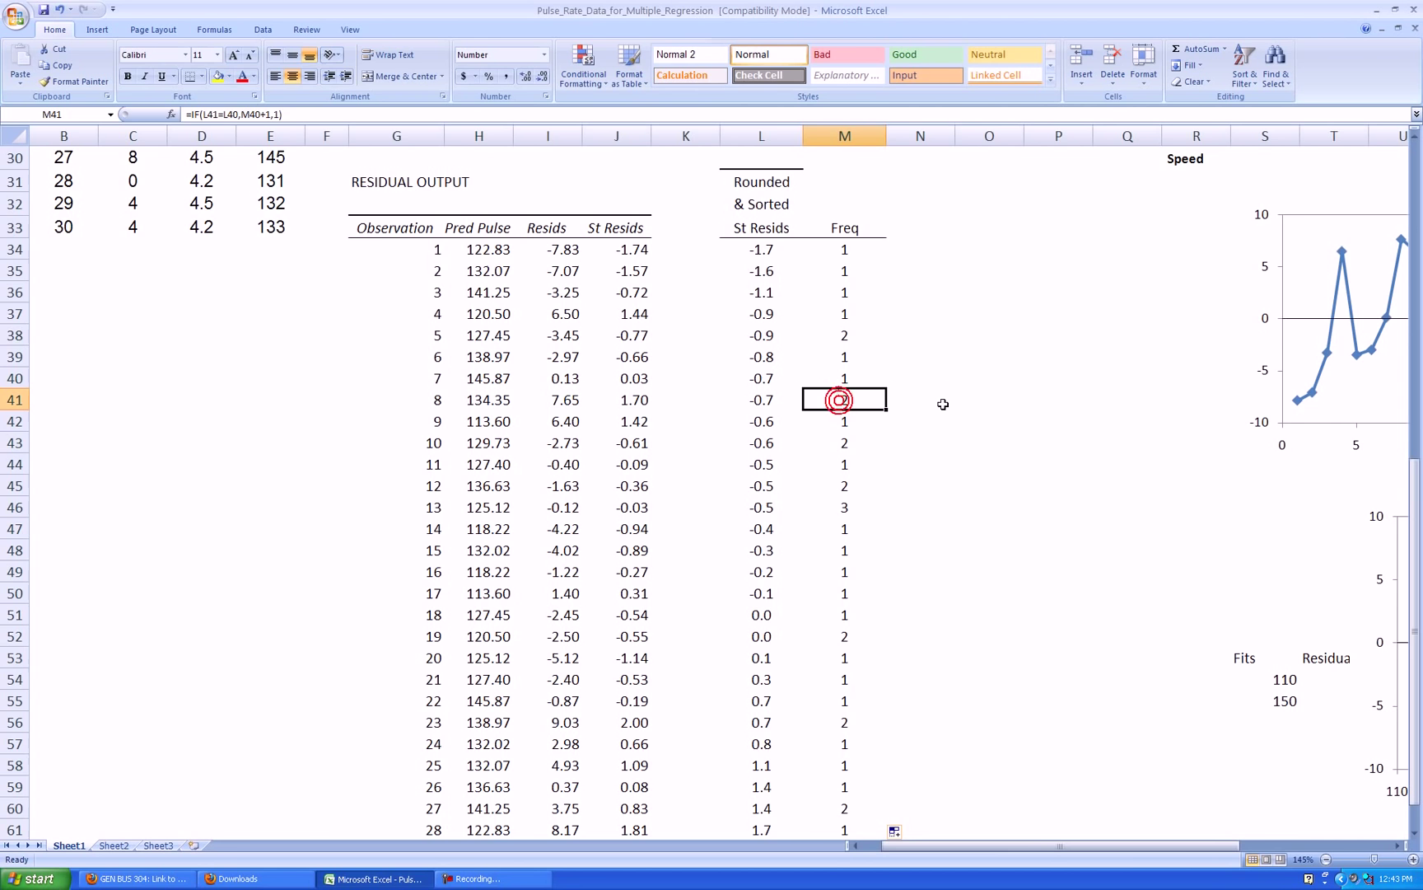
pyautogui.moveTo(762, 249); pyautogui.dragTo(857, 291)
# Step: Insert a markers-only scatter chart of the residuals and counts in L34:M63
pyautogui.click(1008, 292)
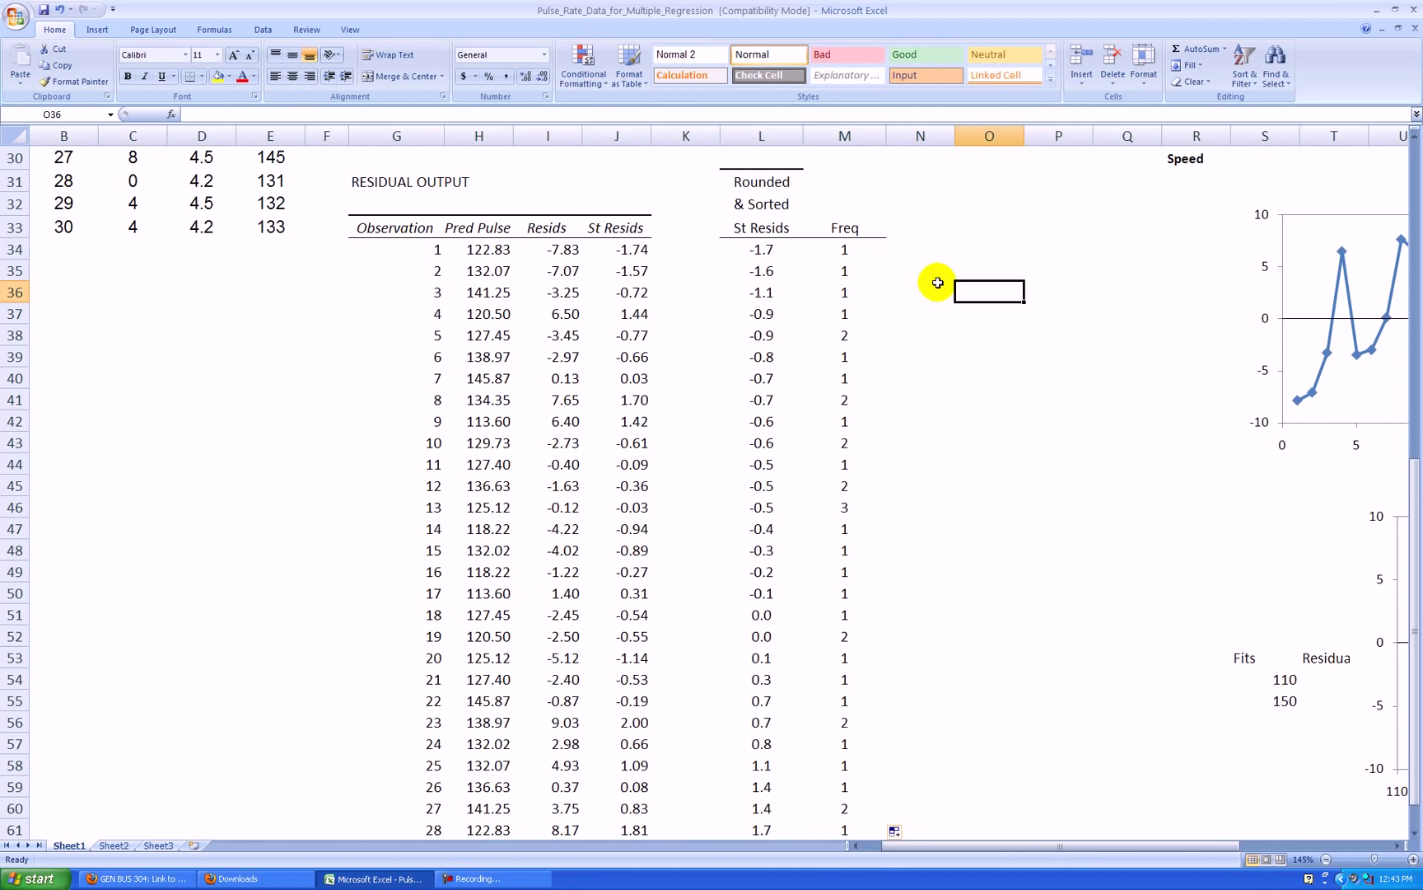
pyautogui.moveTo(762, 249); pyautogui.dragTo(834, 313)
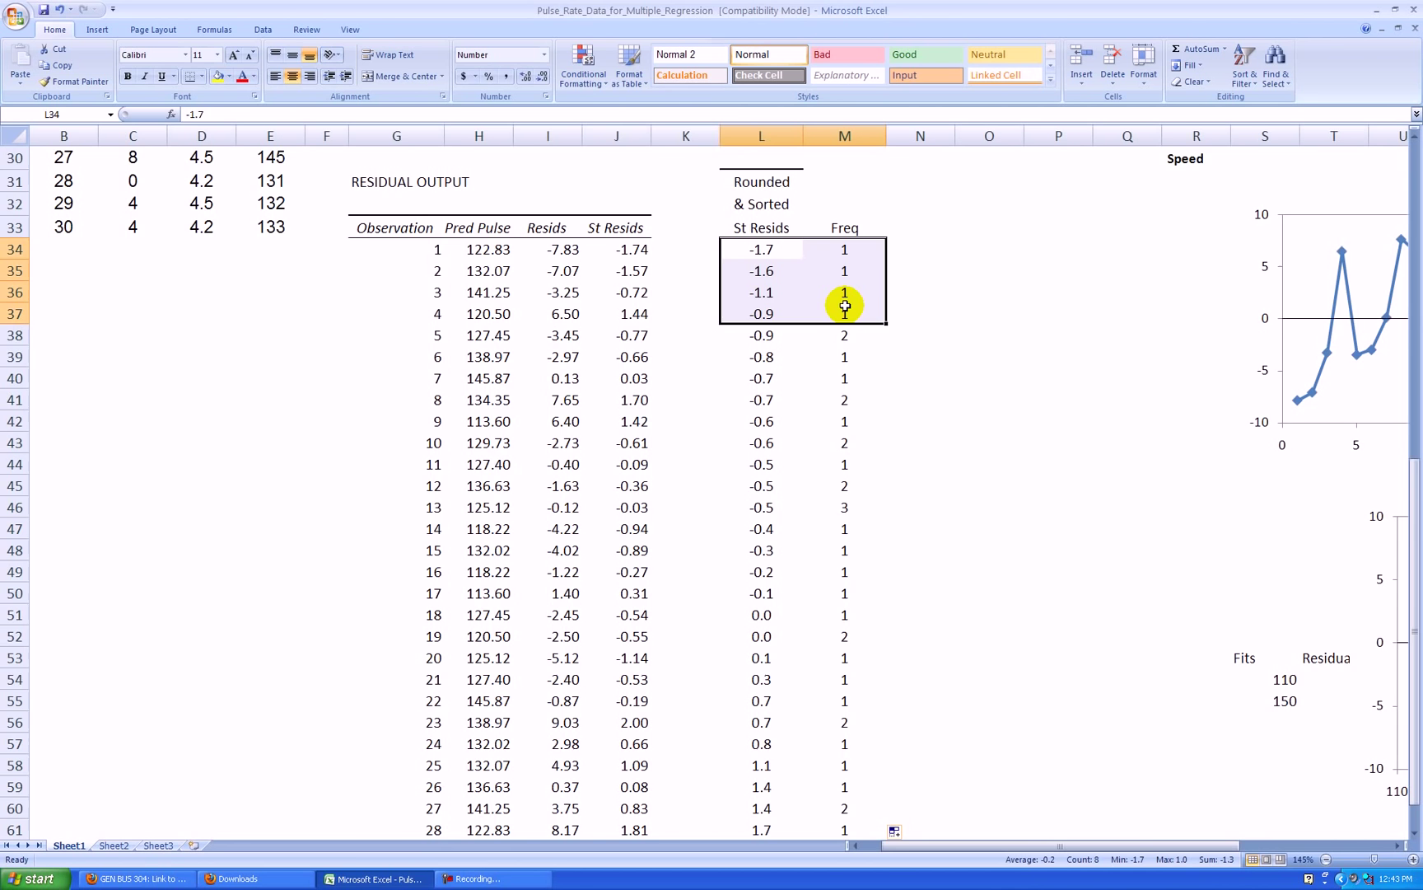
pyautogui.hotkey('ctrl', 'shift', 'Down')
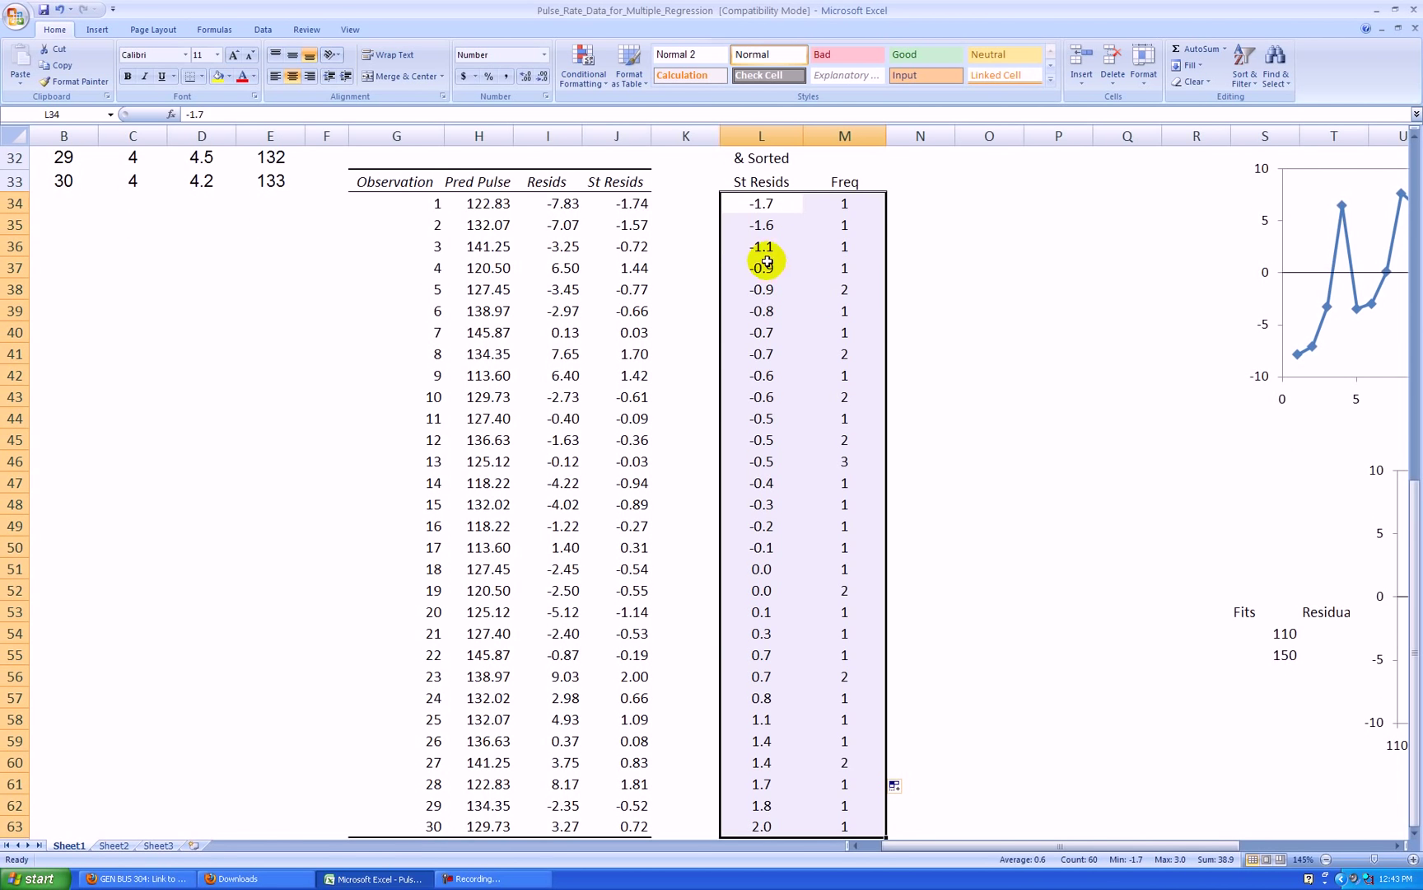
pyautogui.click(97, 29)
pyautogui.click(392, 66)
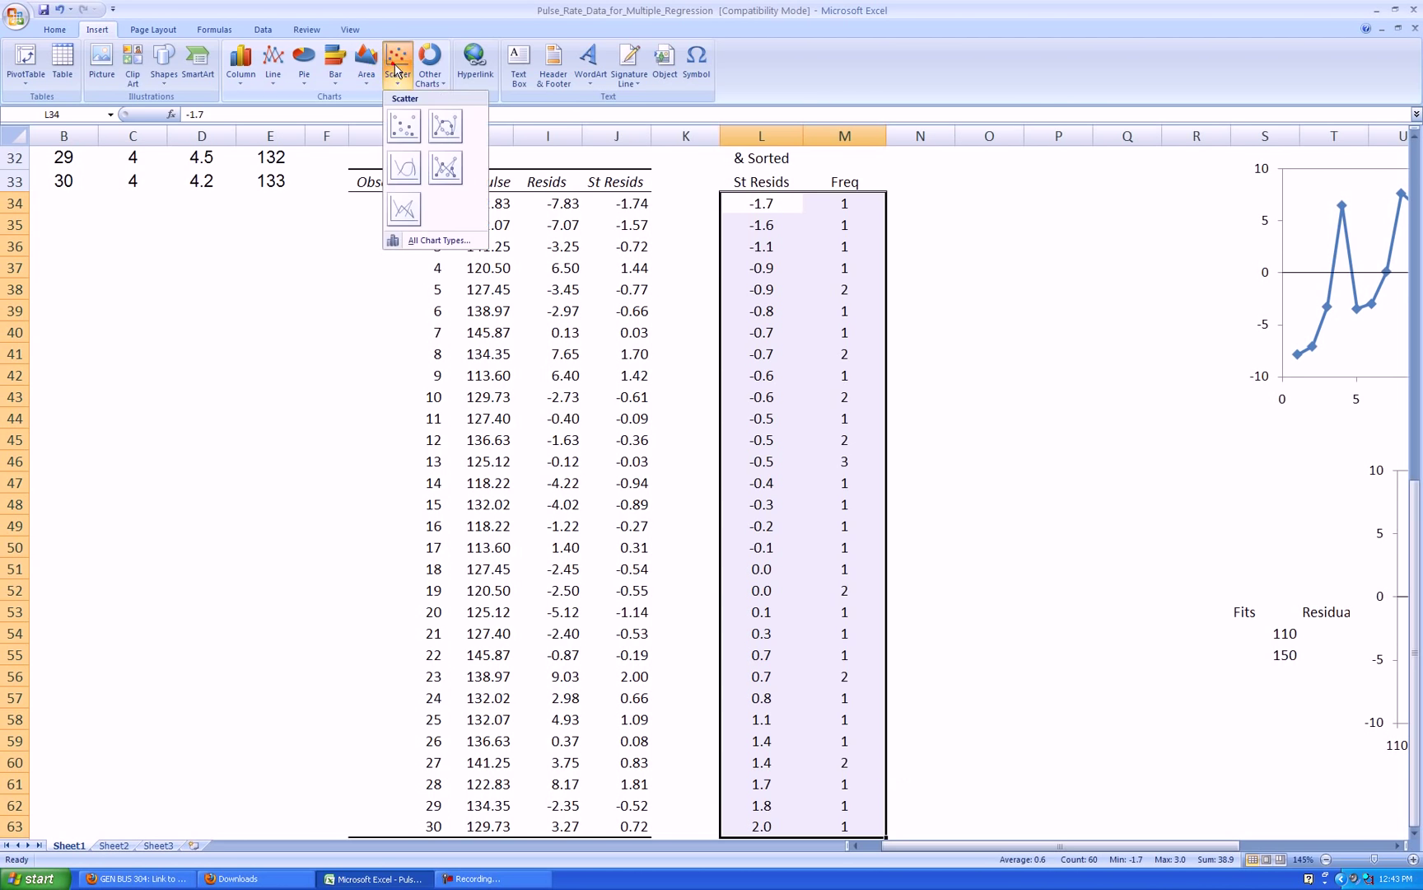
pyautogui.click(404, 126)
# Step: Cut the chart and paste it at G71 below the data table
pyautogui.scroll(-2, 994, 420)
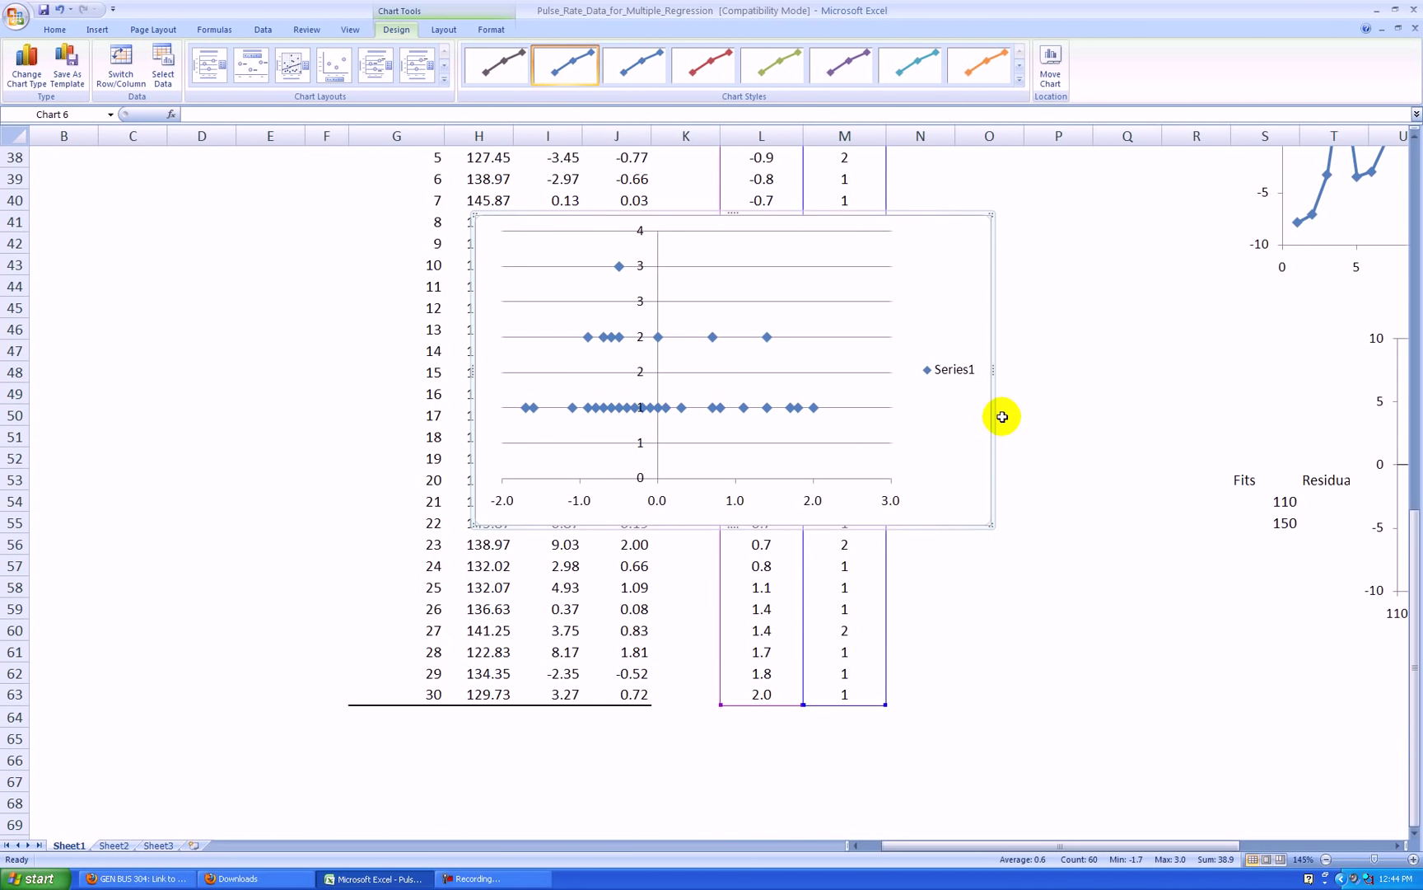
pyautogui.press('Delete')
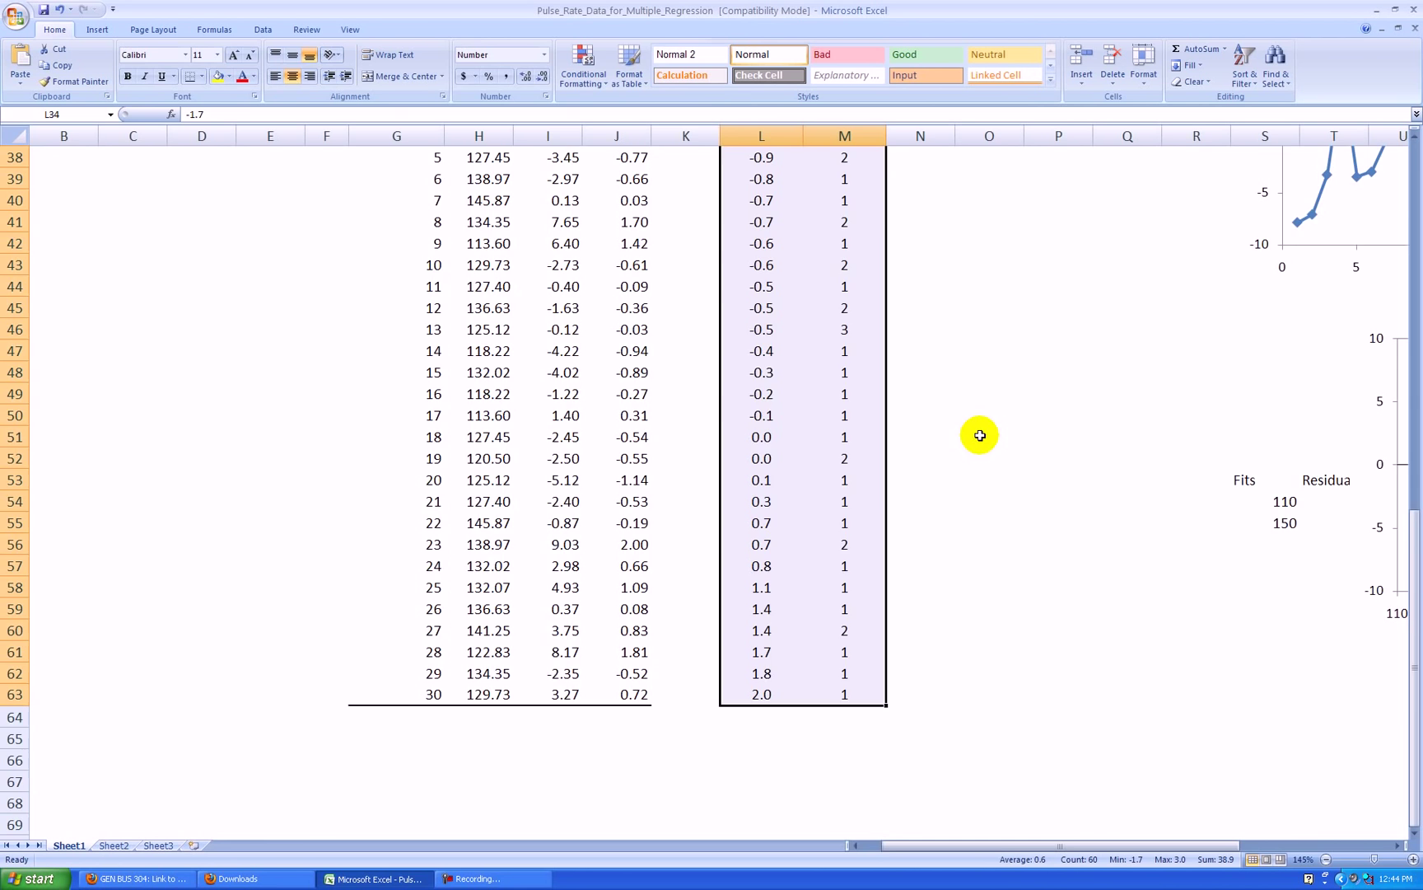
pyautogui.scroll(-10, 972, 424)
pyautogui.click(389, 228)
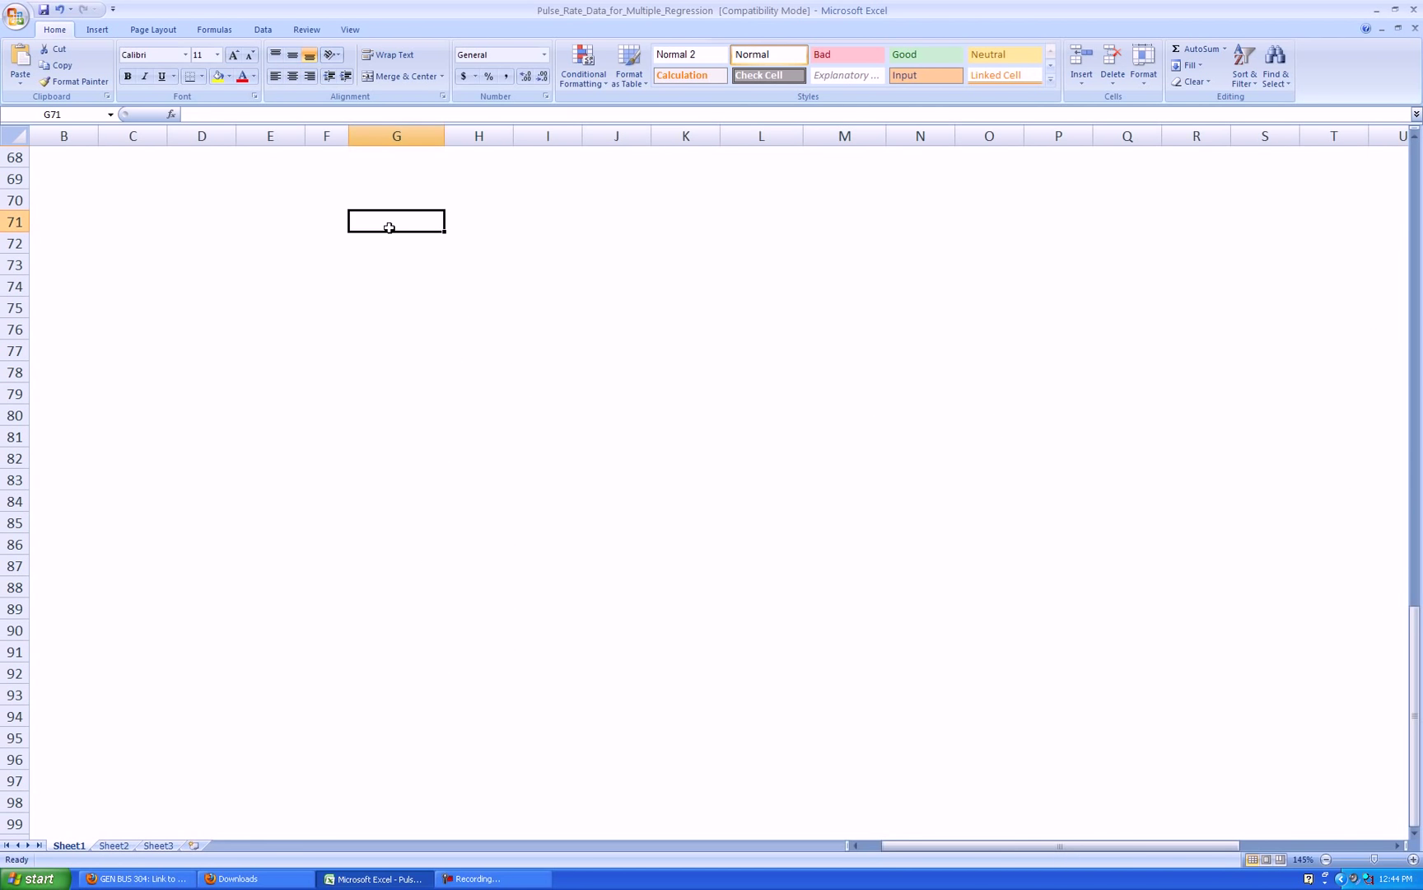
pyautogui.hotkey('ctrl', 'v')
pyautogui.click(1088, 414)
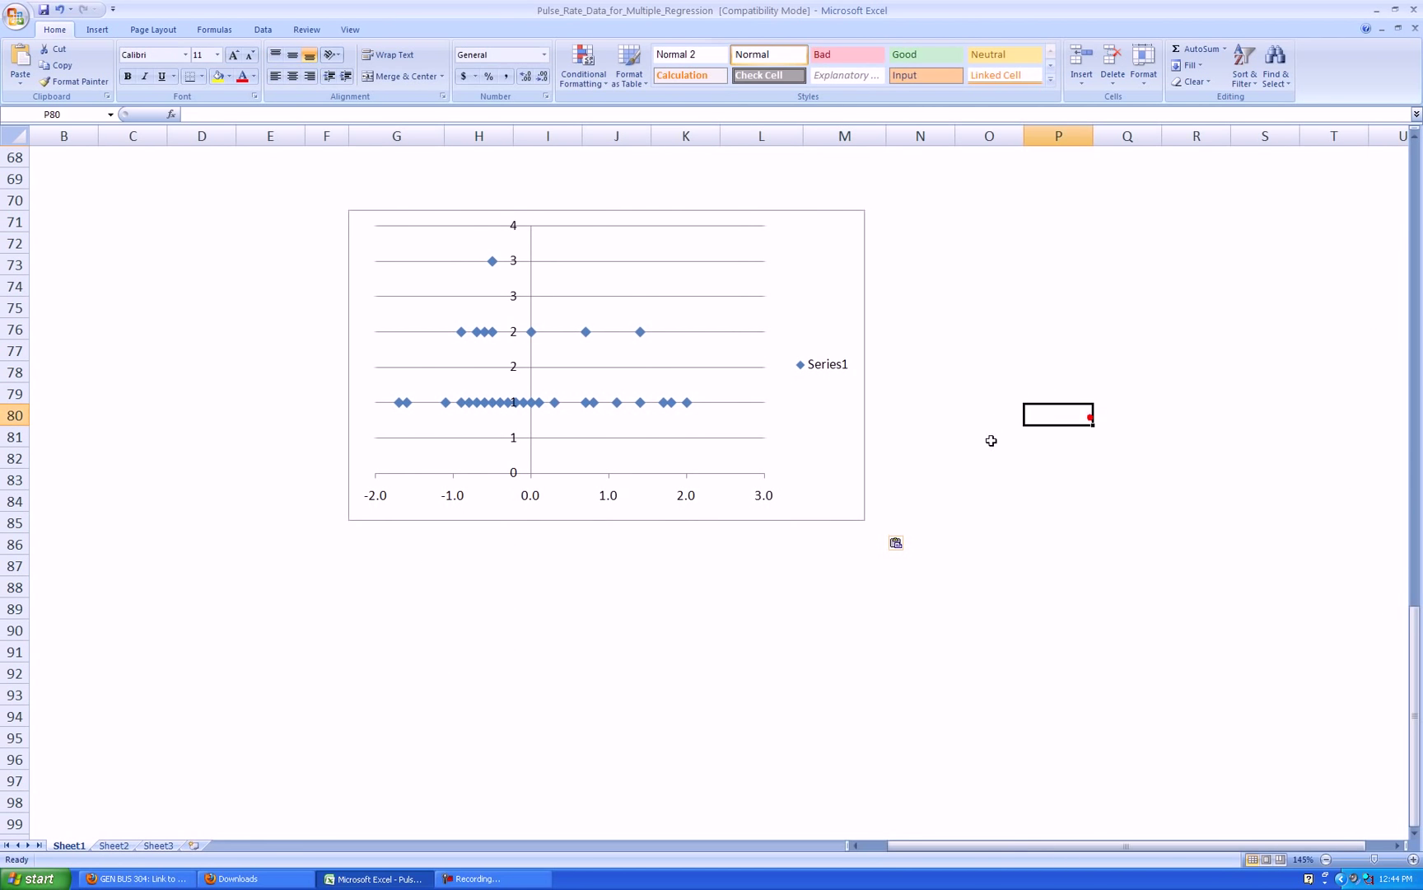
# Step: Delete the Series1 legend, horizontal gridlines and vertical axis, then shorten the chart
pyautogui.click(828, 367)
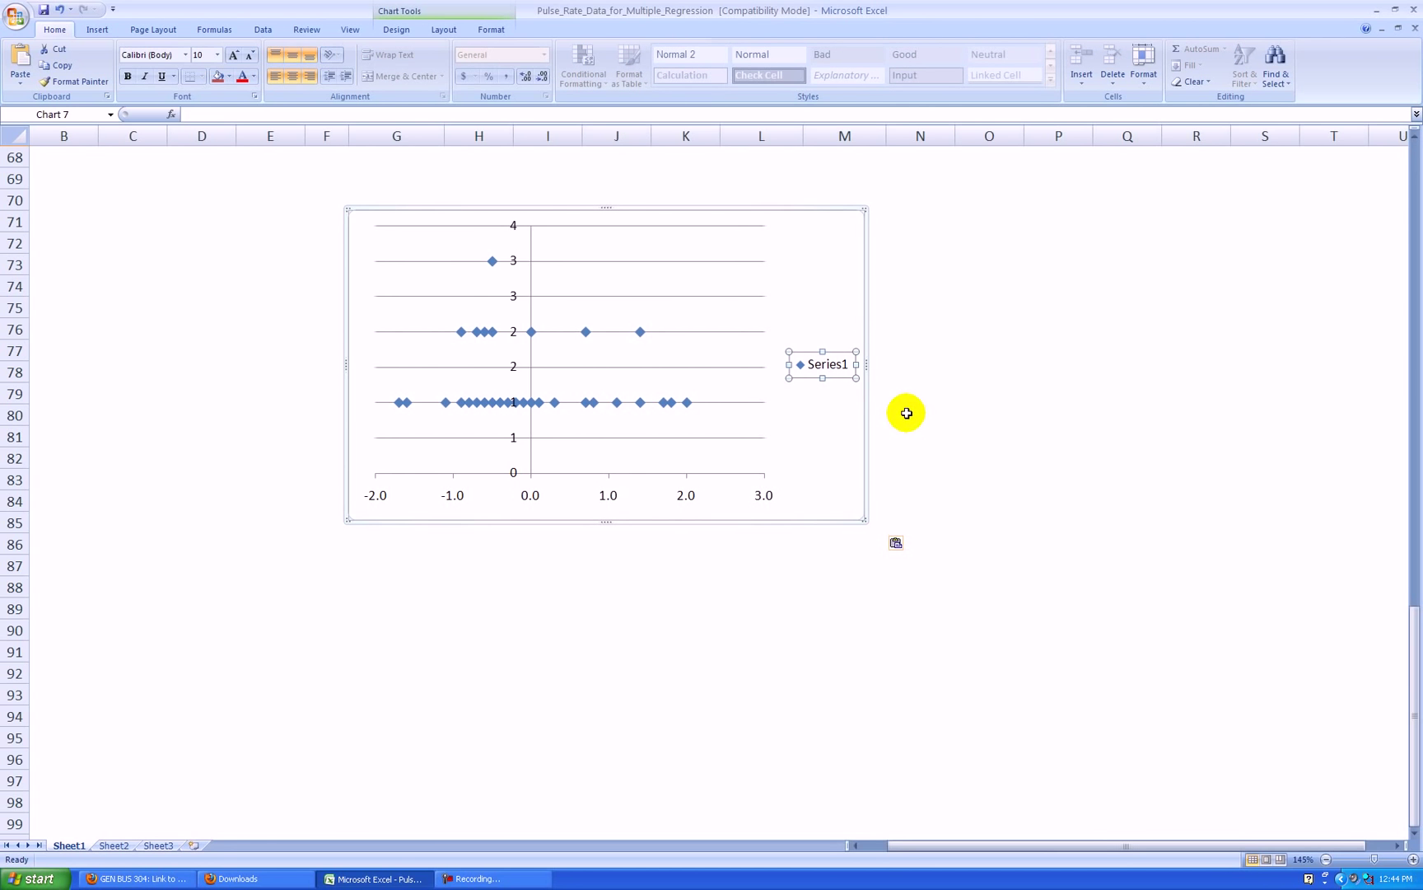
pyautogui.press('Delete')
pyautogui.click(798, 331)
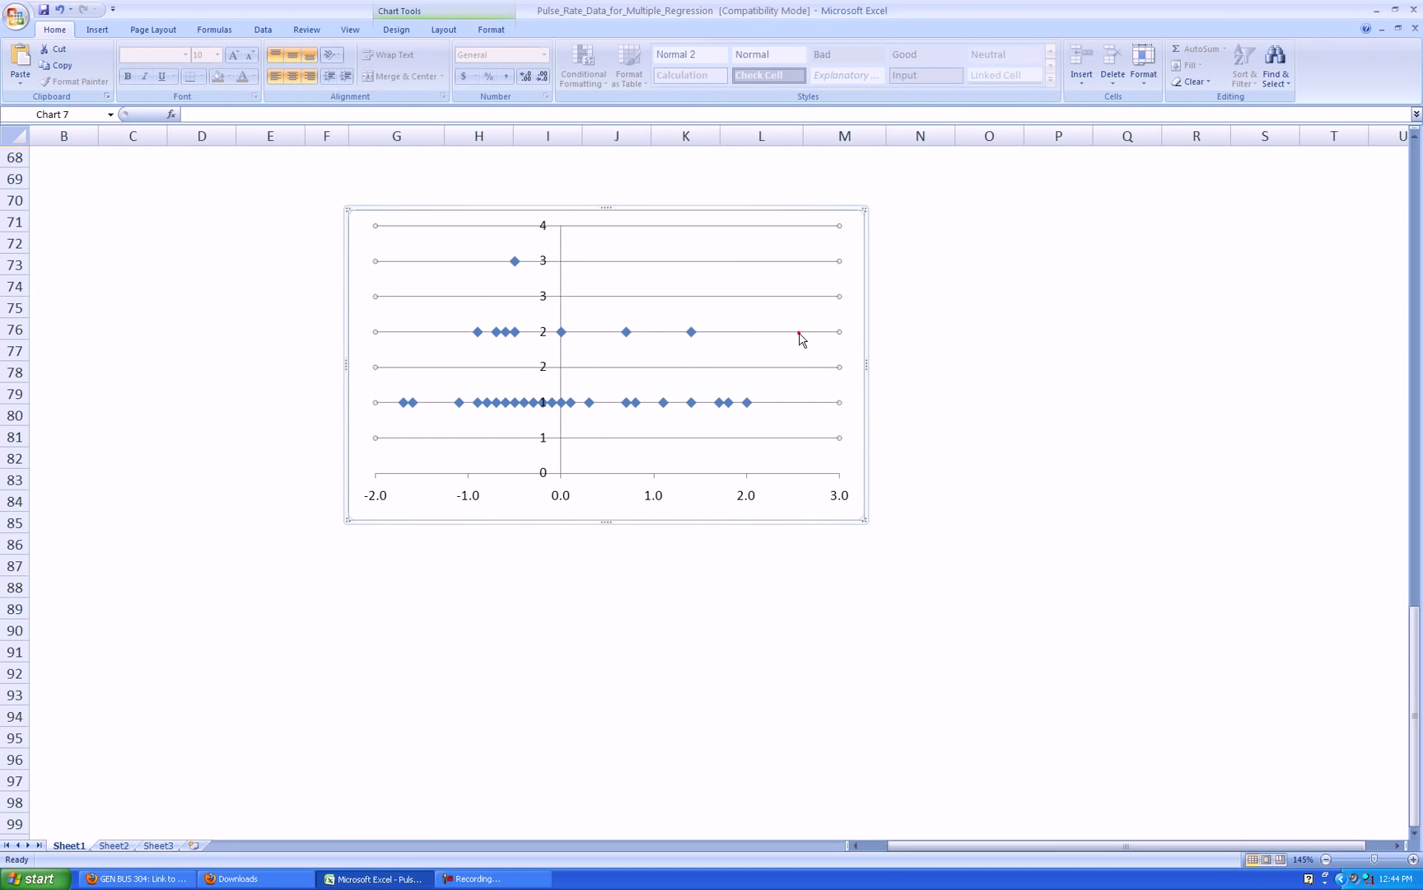
pyautogui.press('Delete')
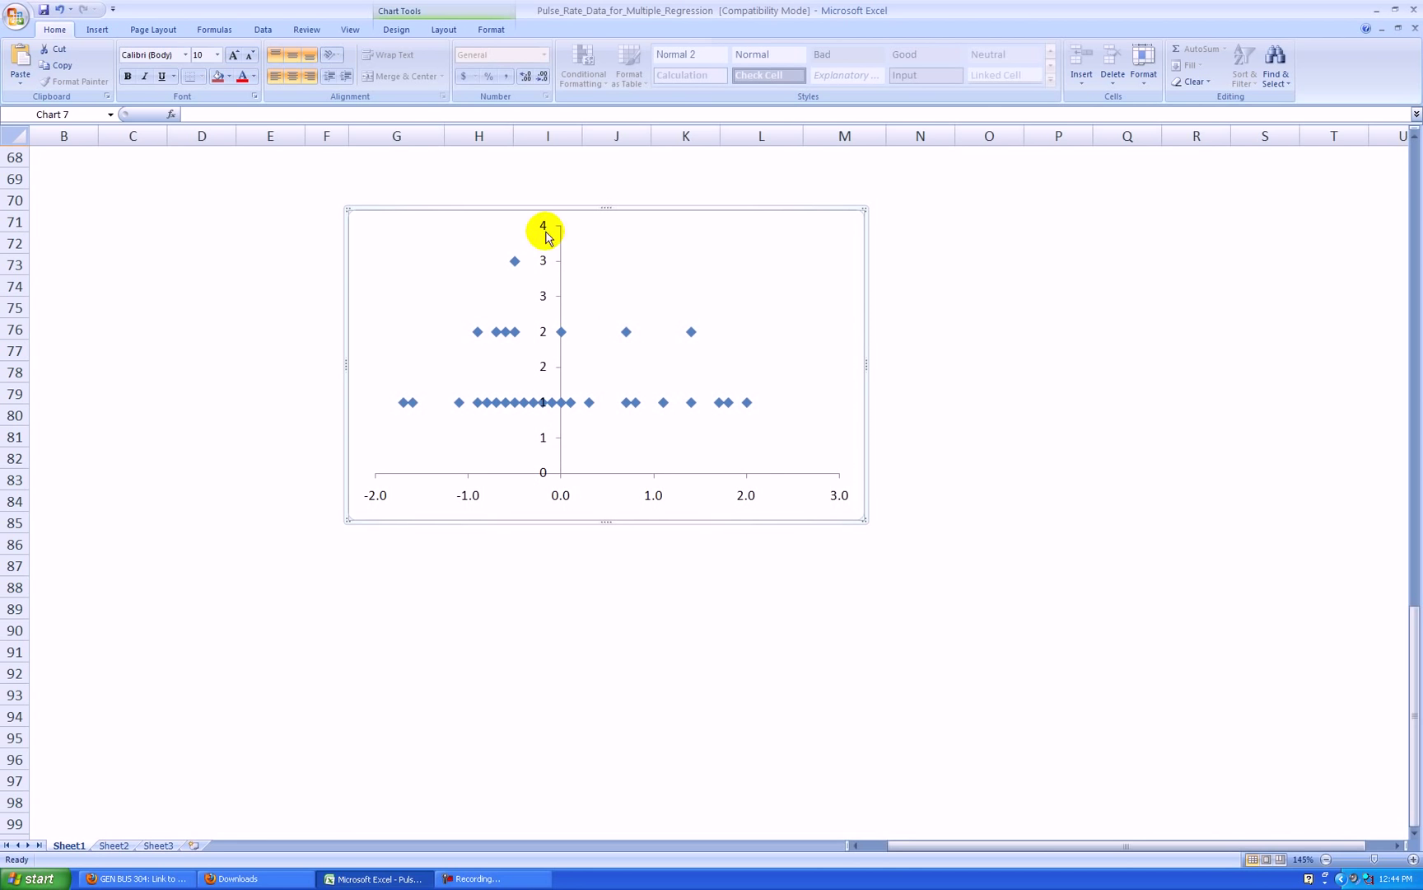
pyautogui.click(547, 268)
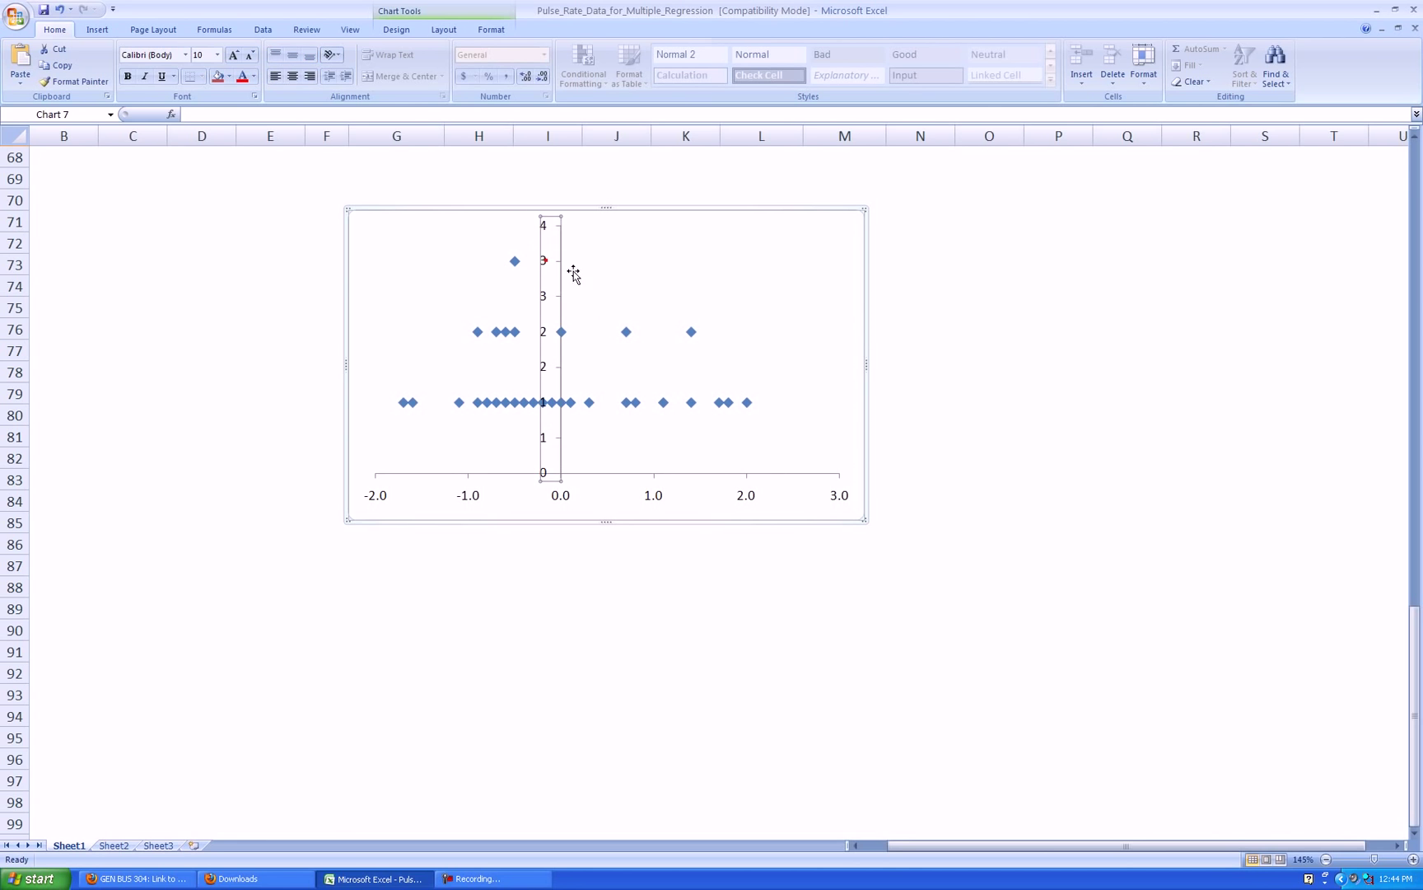
pyautogui.press('Delete')
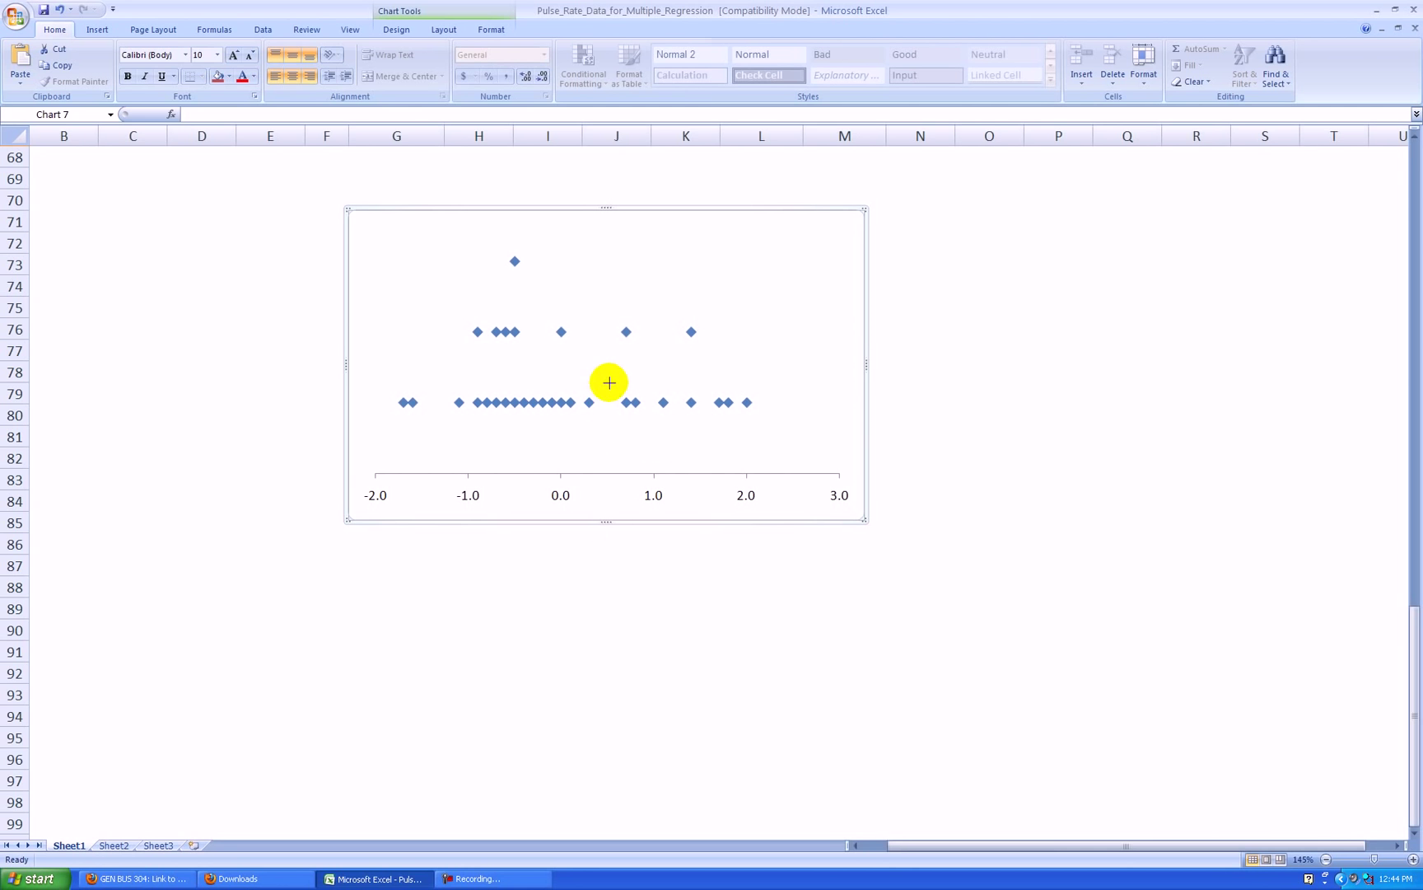
pyautogui.moveTo(609, 383); pyautogui.dragTo(609, 382)
pyautogui.click(822, 456)
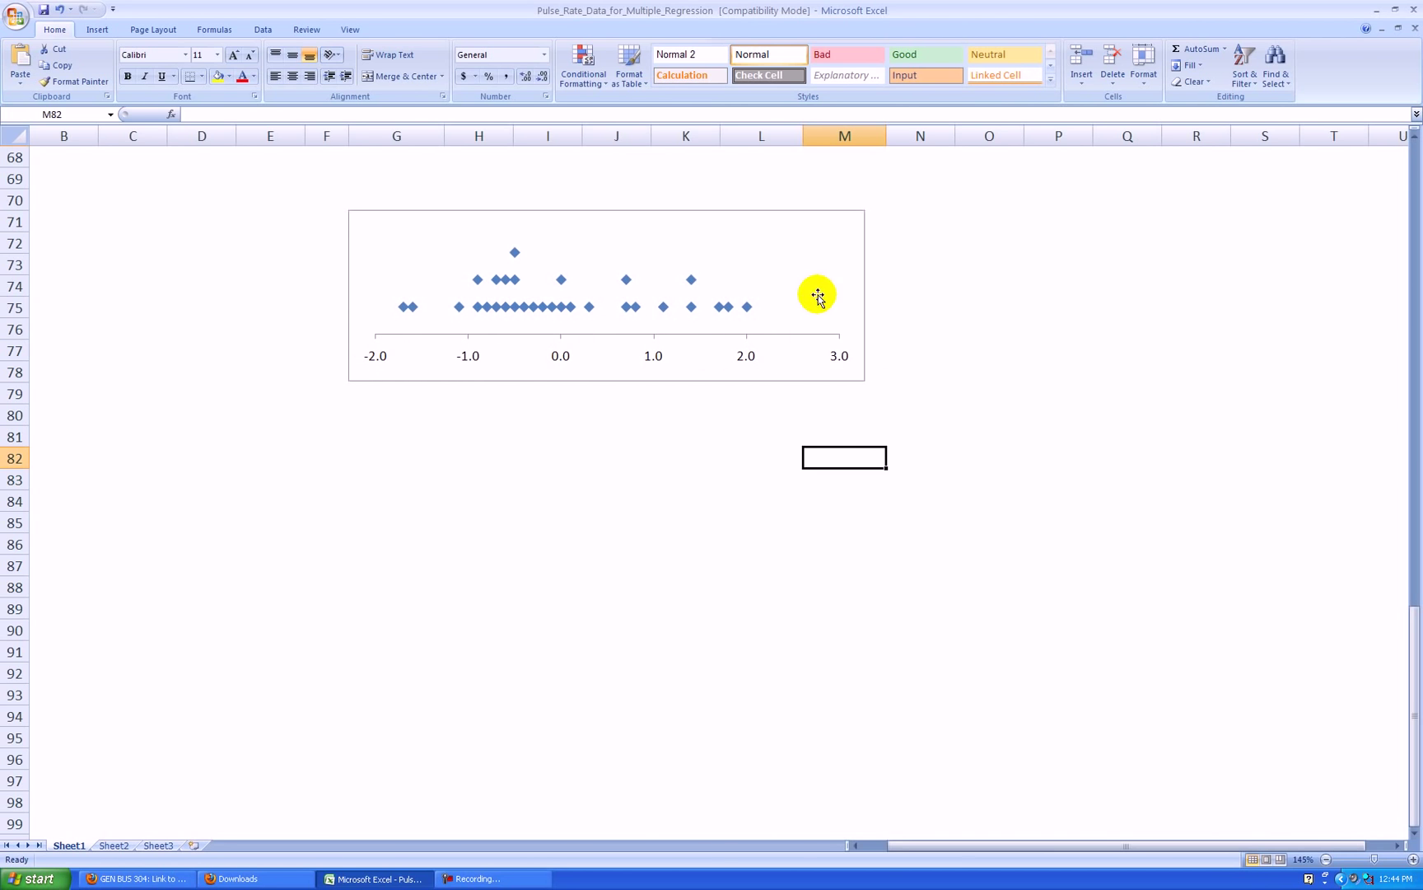
# Step: Fix the horizontal axis at minimum -2, maximum 2, major unit 1, with 0 decimal places
pyautogui.rightClick(747, 356)
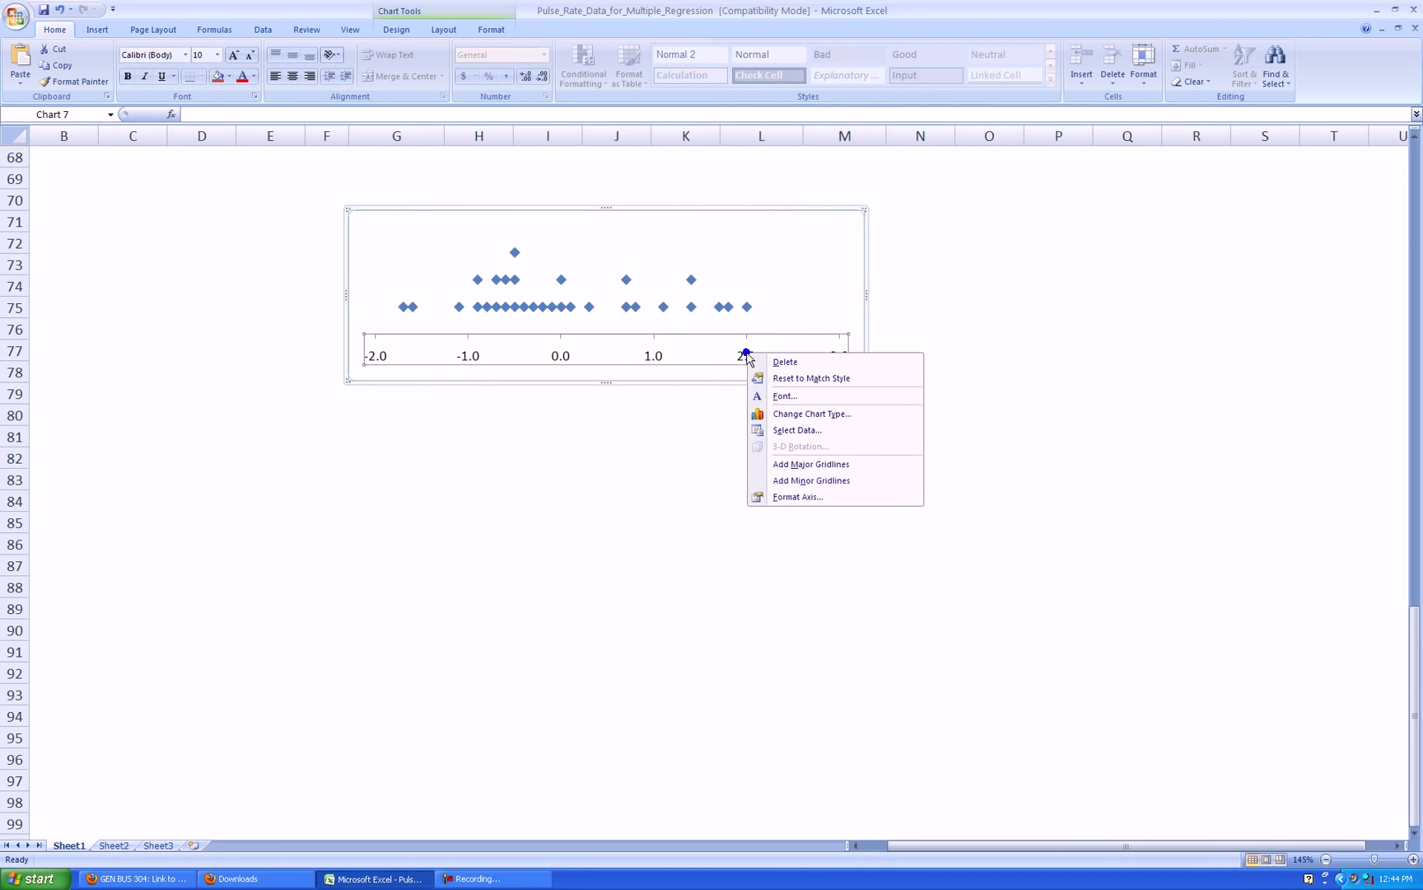
pyautogui.click(811, 496)
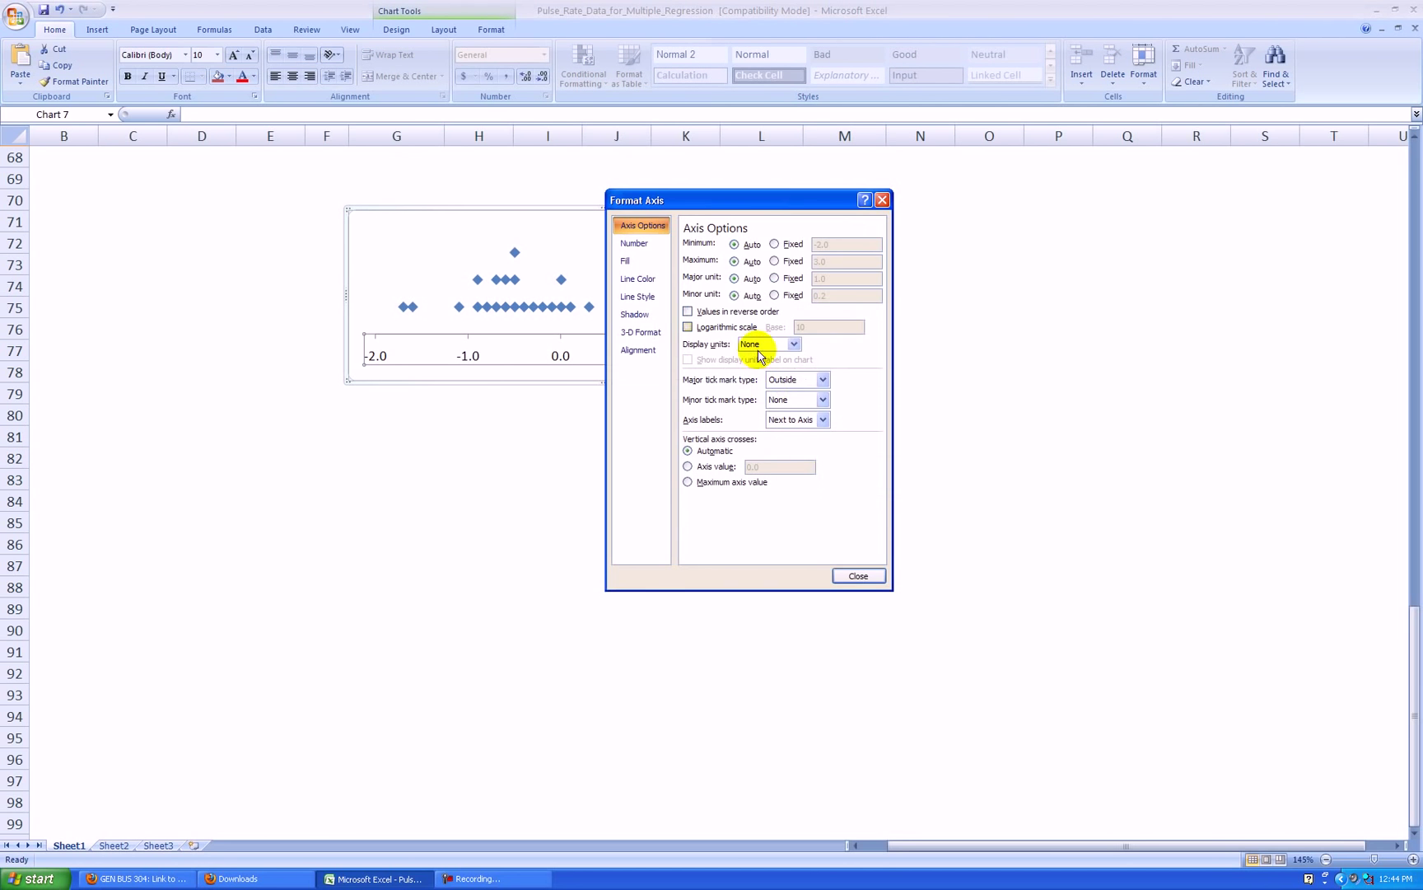
pyautogui.click(774, 244)
pyautogui.click(774, 261)
pyautogui.click(774, 278)
pyautogui.click(789, 262)
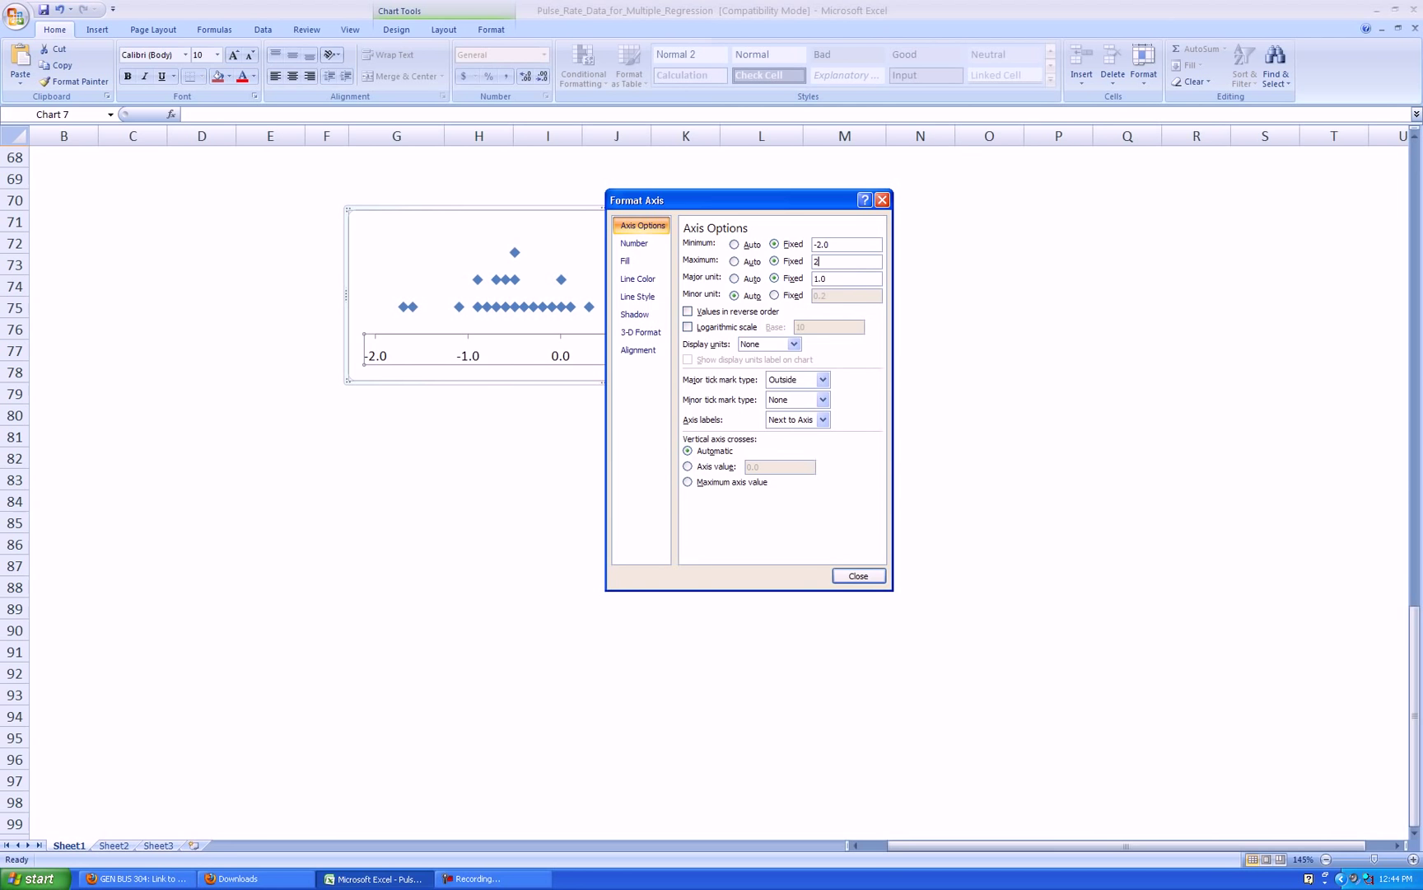
pyautogui.click(642, 243)
pyautogui.doubleClick(814, 243)
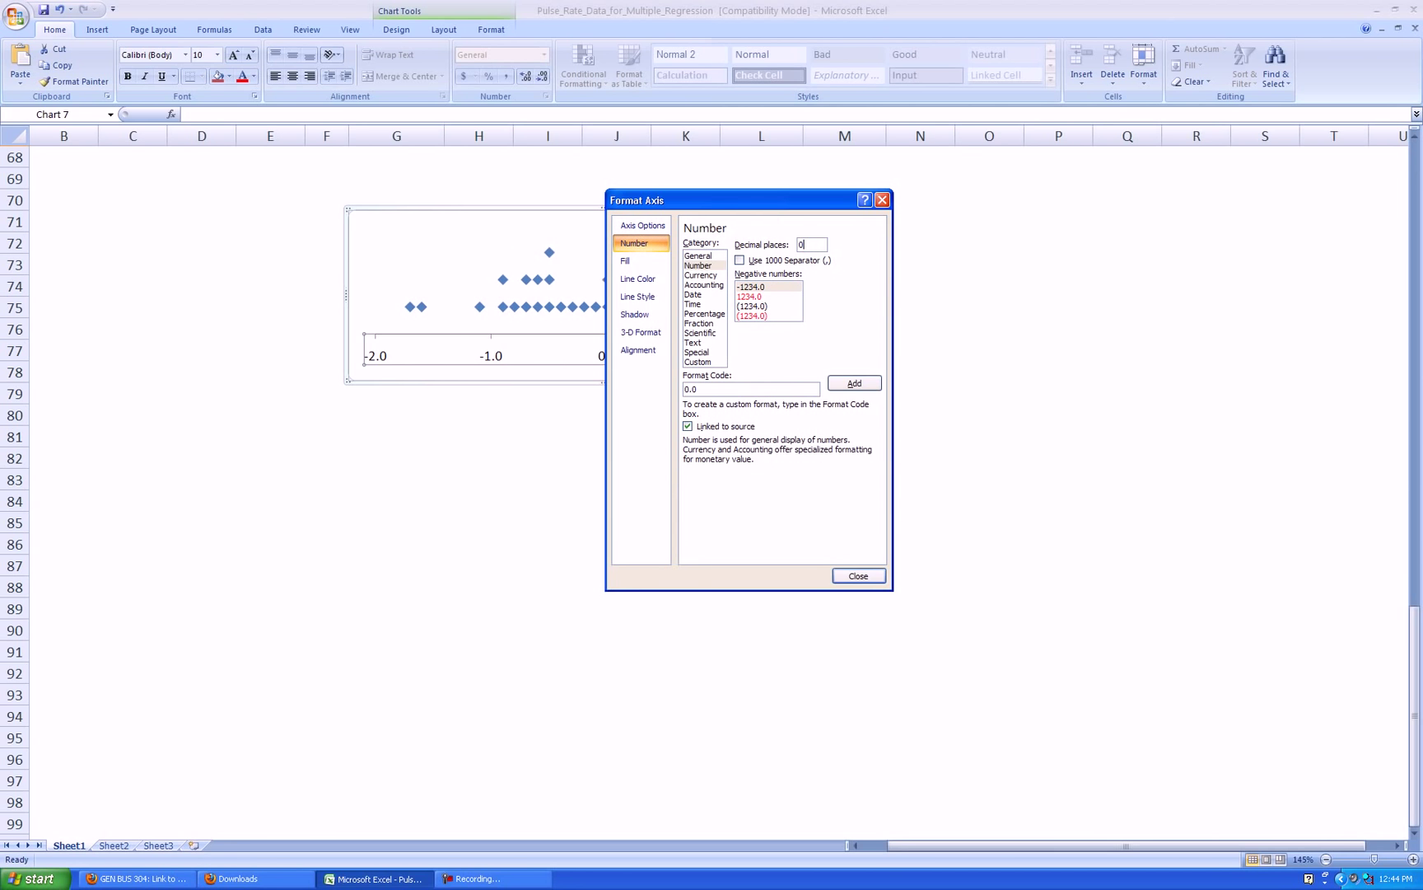
pyautogui.write('0')
pyautogui.click(859, 575)
pyautogui.click(970, 434)
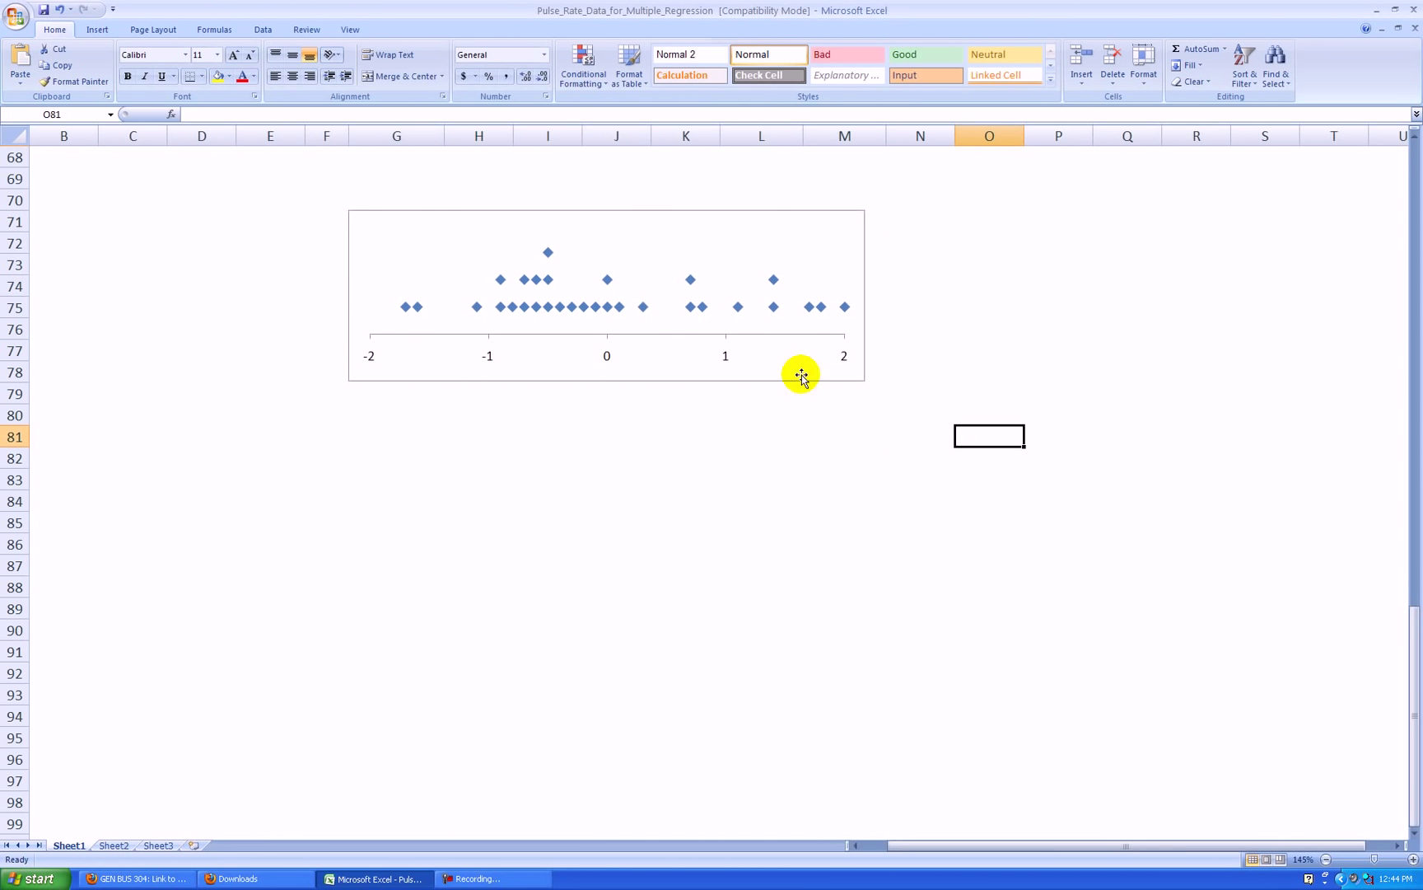
# Step: Change the dot plot series markers to the built-in circle shape
pyautogui.rightClick(643, 310)
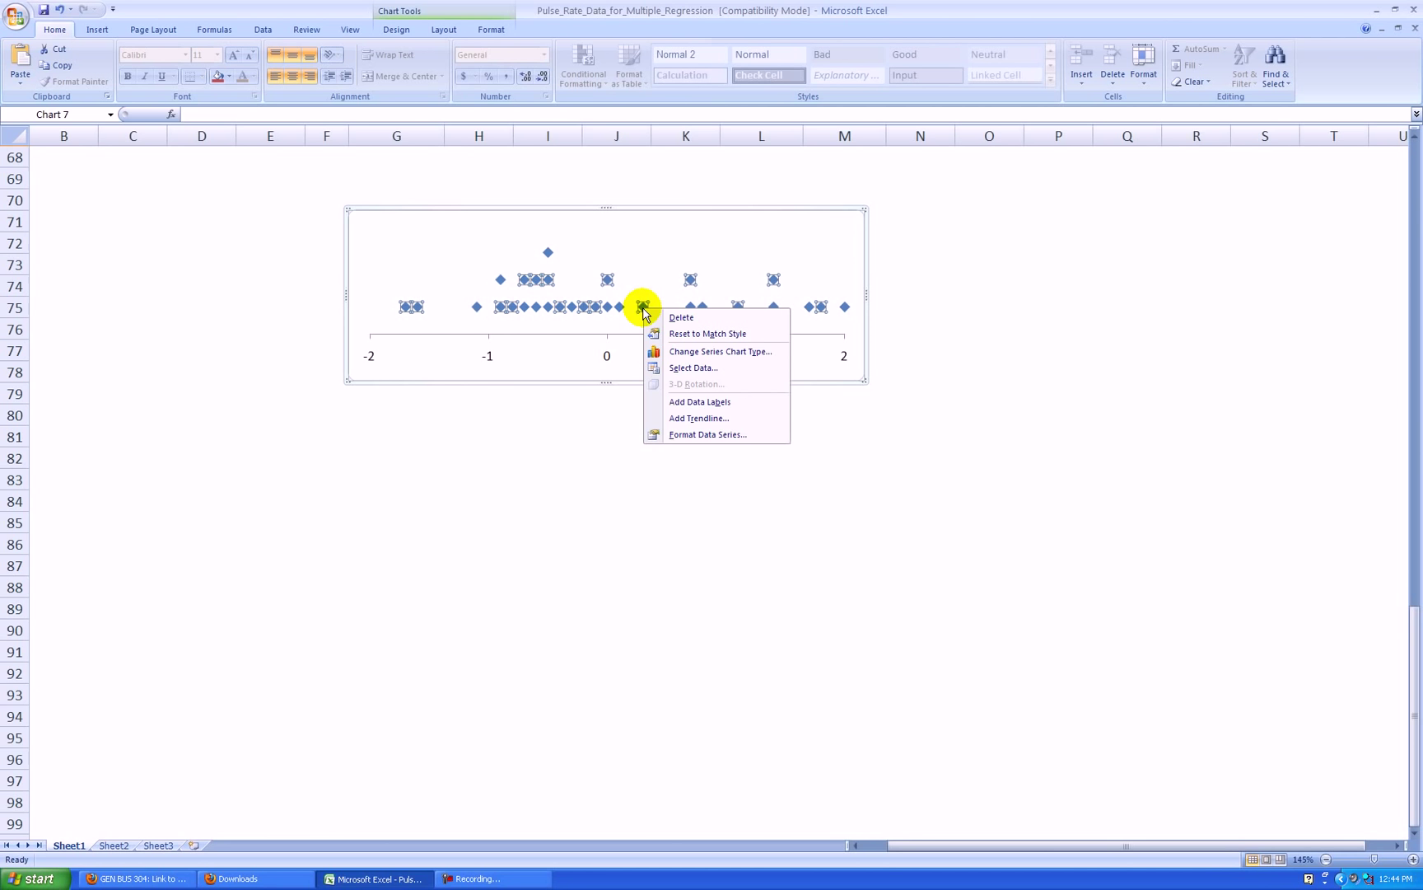
pyautogui.click(702, 434)
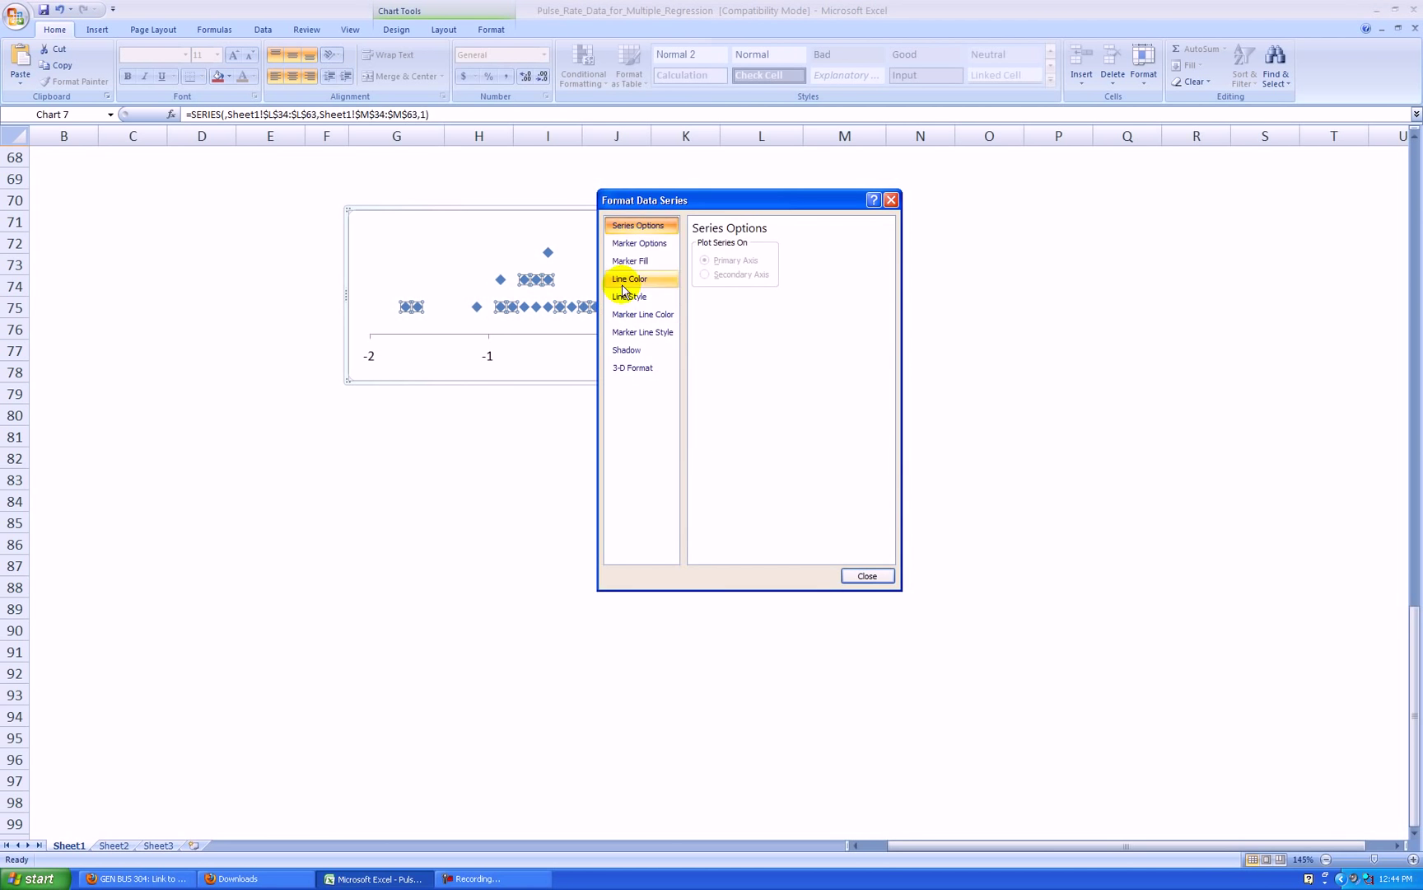
pyautogui.click(641, 244)
pyautogui.click(704, 292)
pyautogui.click(754, 310)
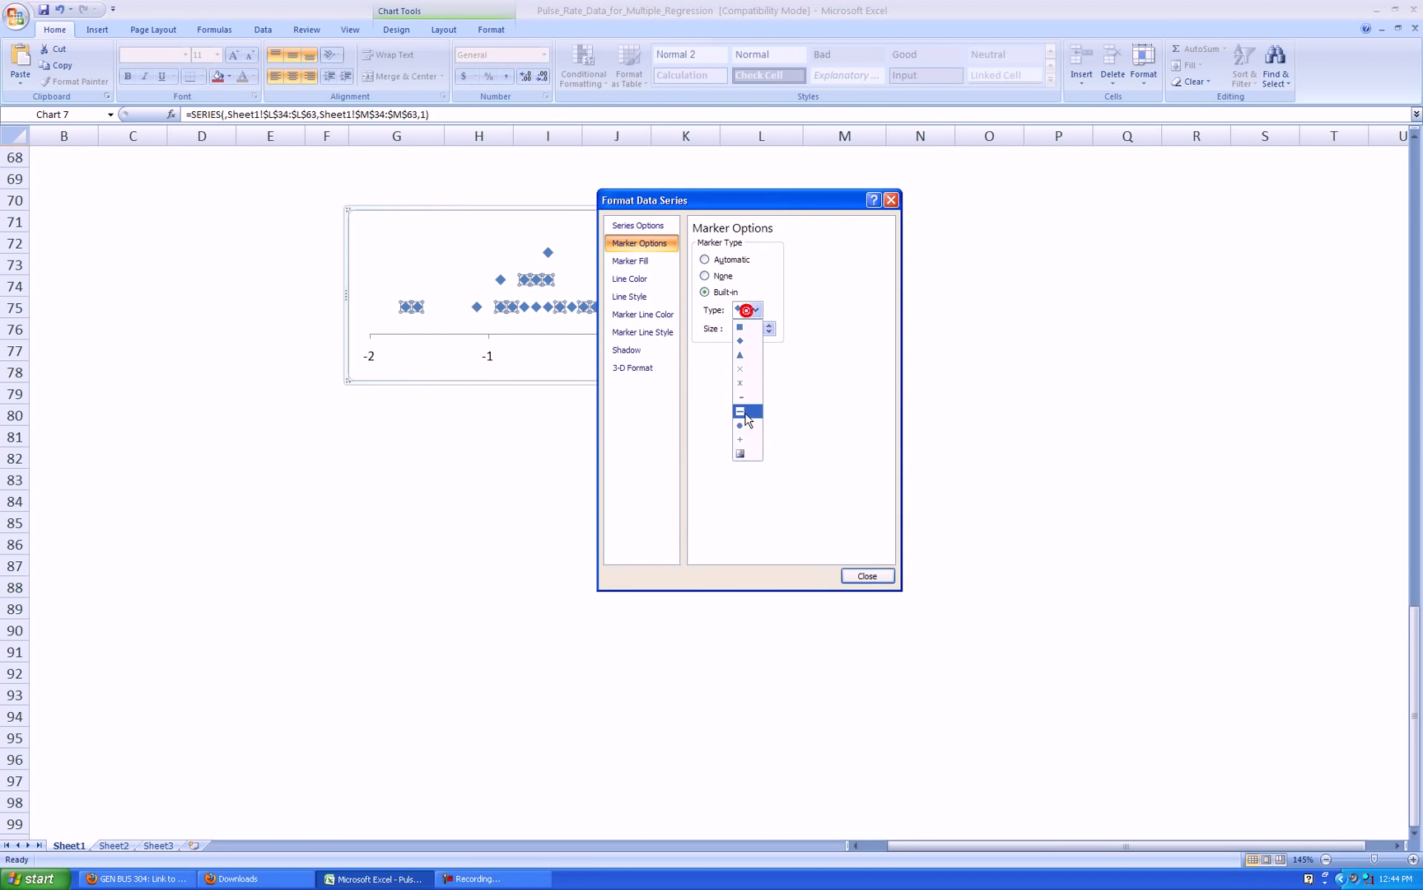
pyautogui.click(744, 426)
# Step: Give the circle markers a solid black fill
pyautogui.click(653, 262)
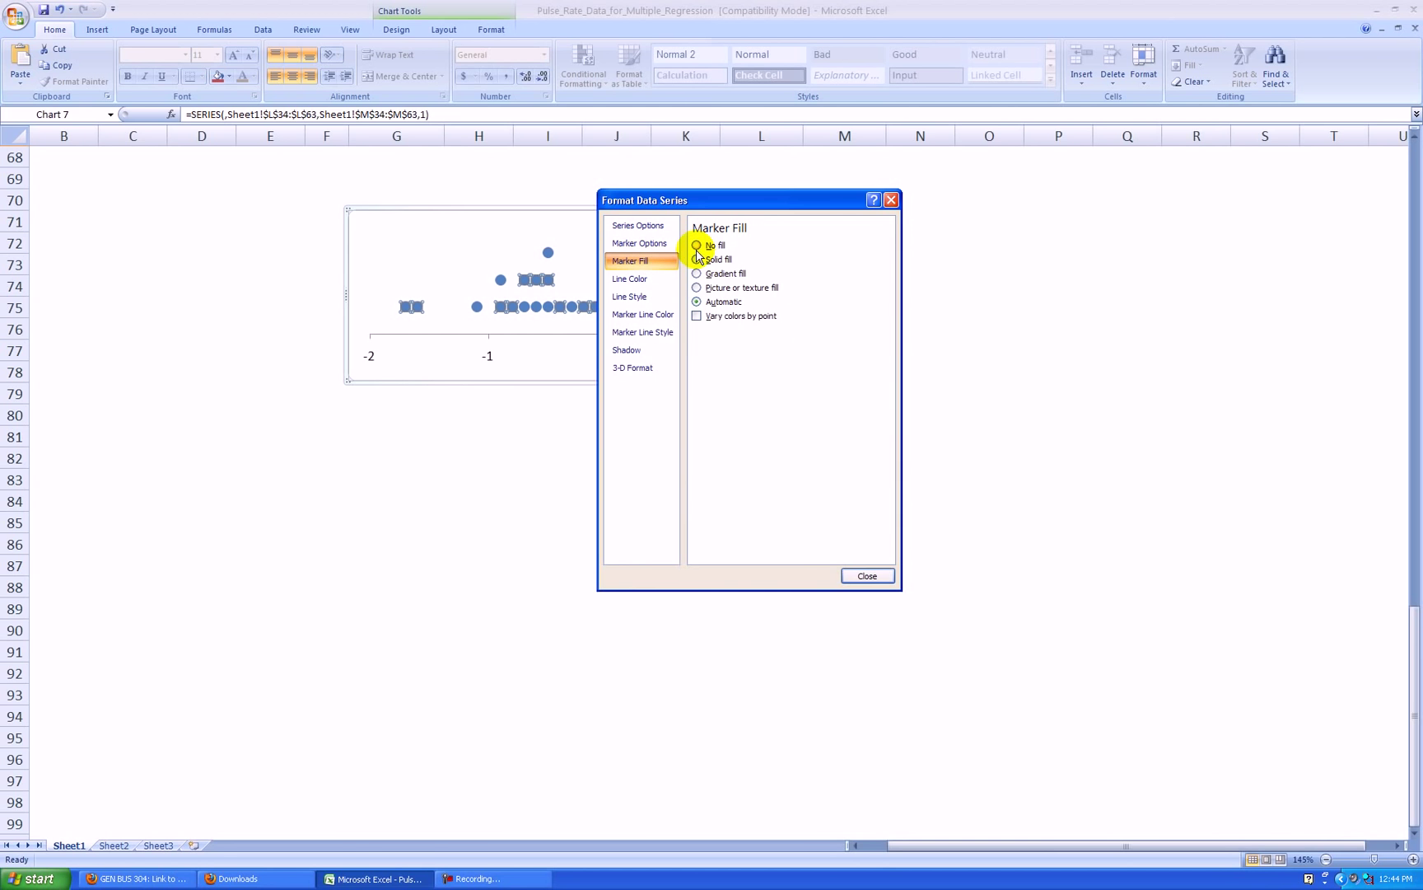
pyautogui.click(698, 259)
pyautogui.click(750, 333)
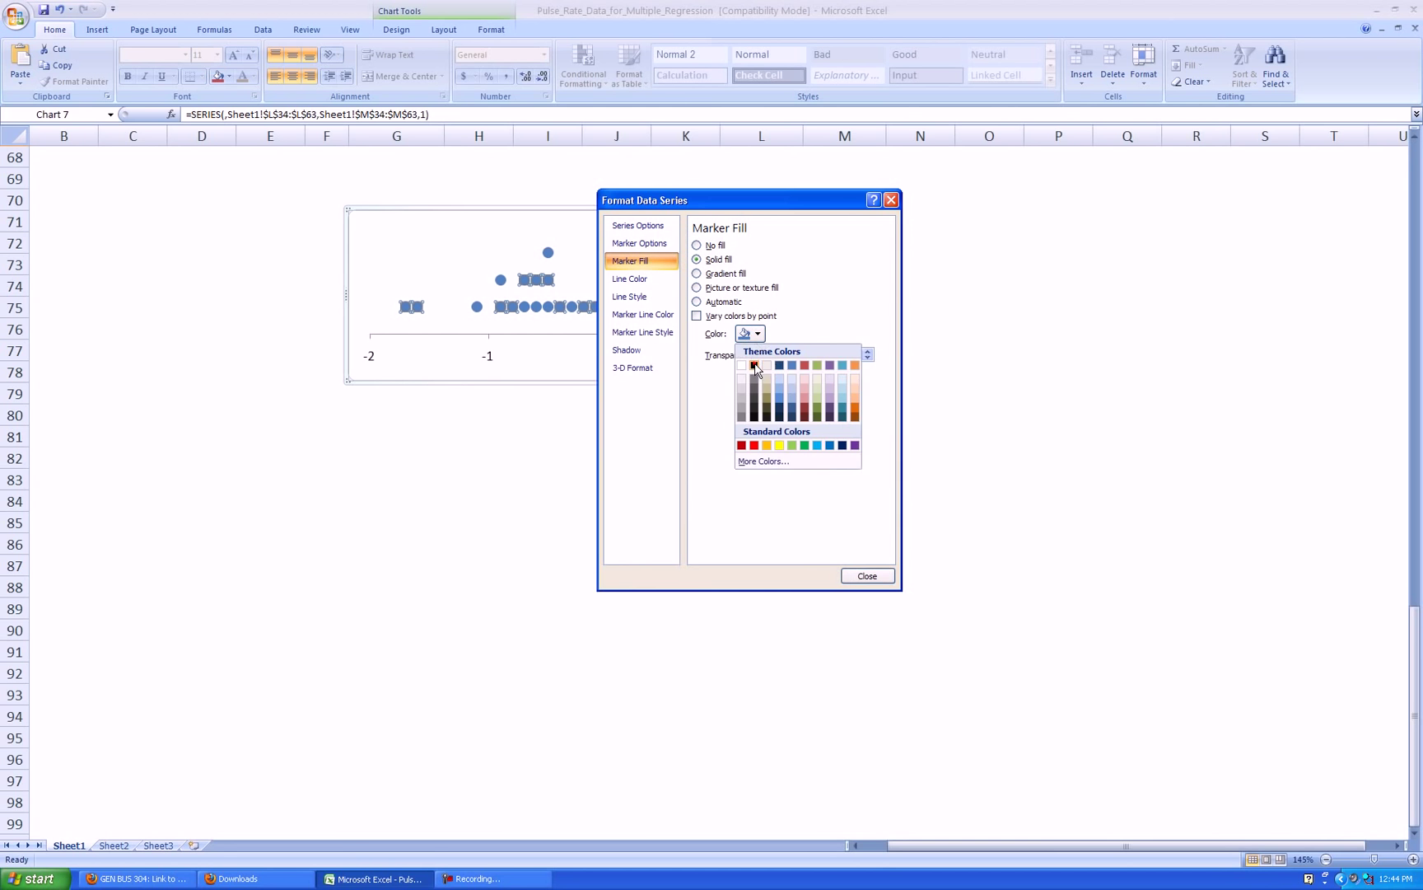
pyautogui.click(755, 368)
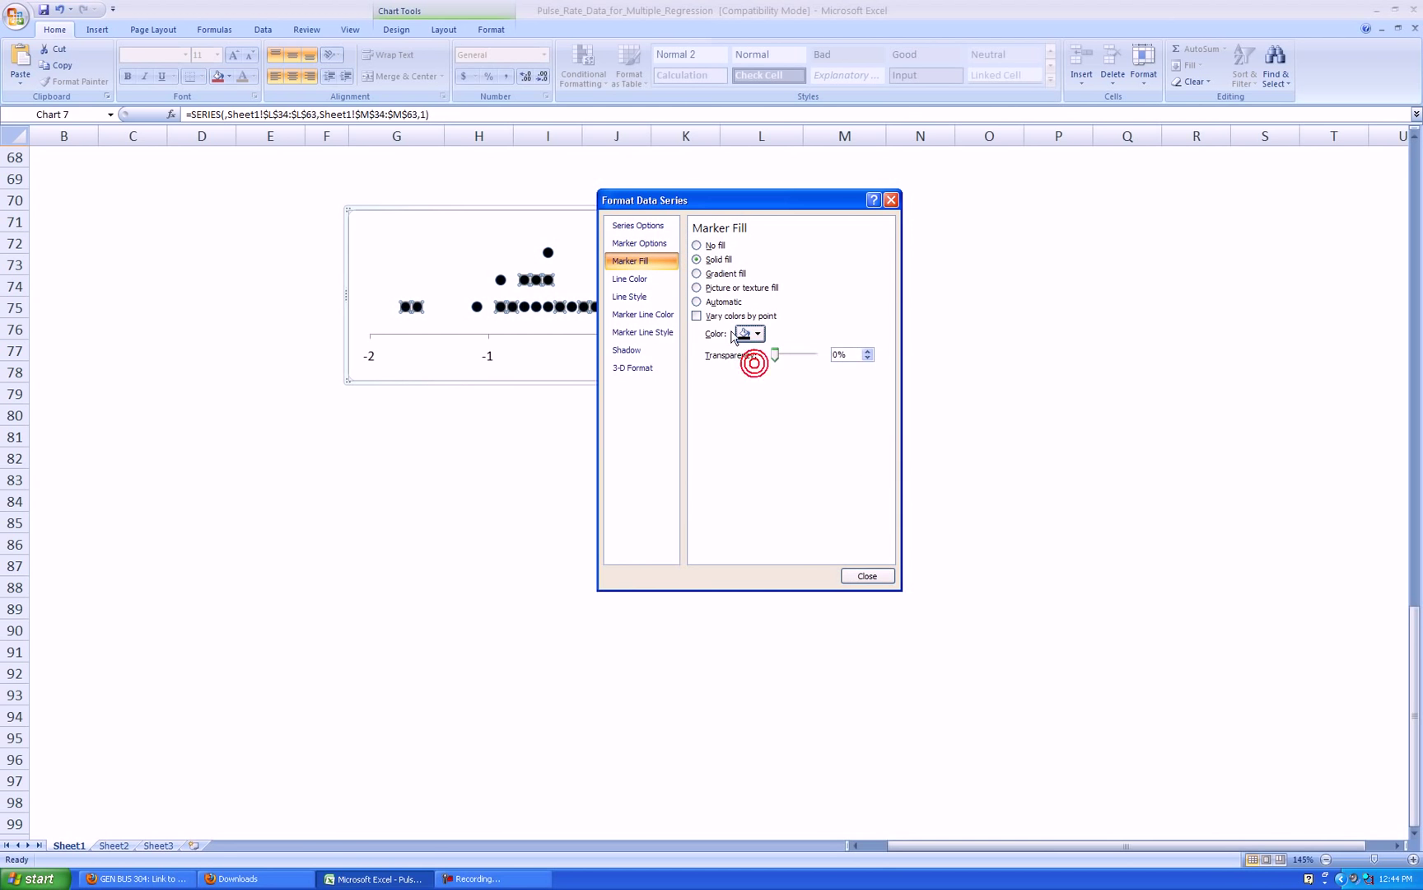
# Step: Set the marker line colour to a solid outline and close Format Data Series
pyautogui.click(651, 297)
pyautogui.click(642, 314)
pyautogui.click(697, 259)
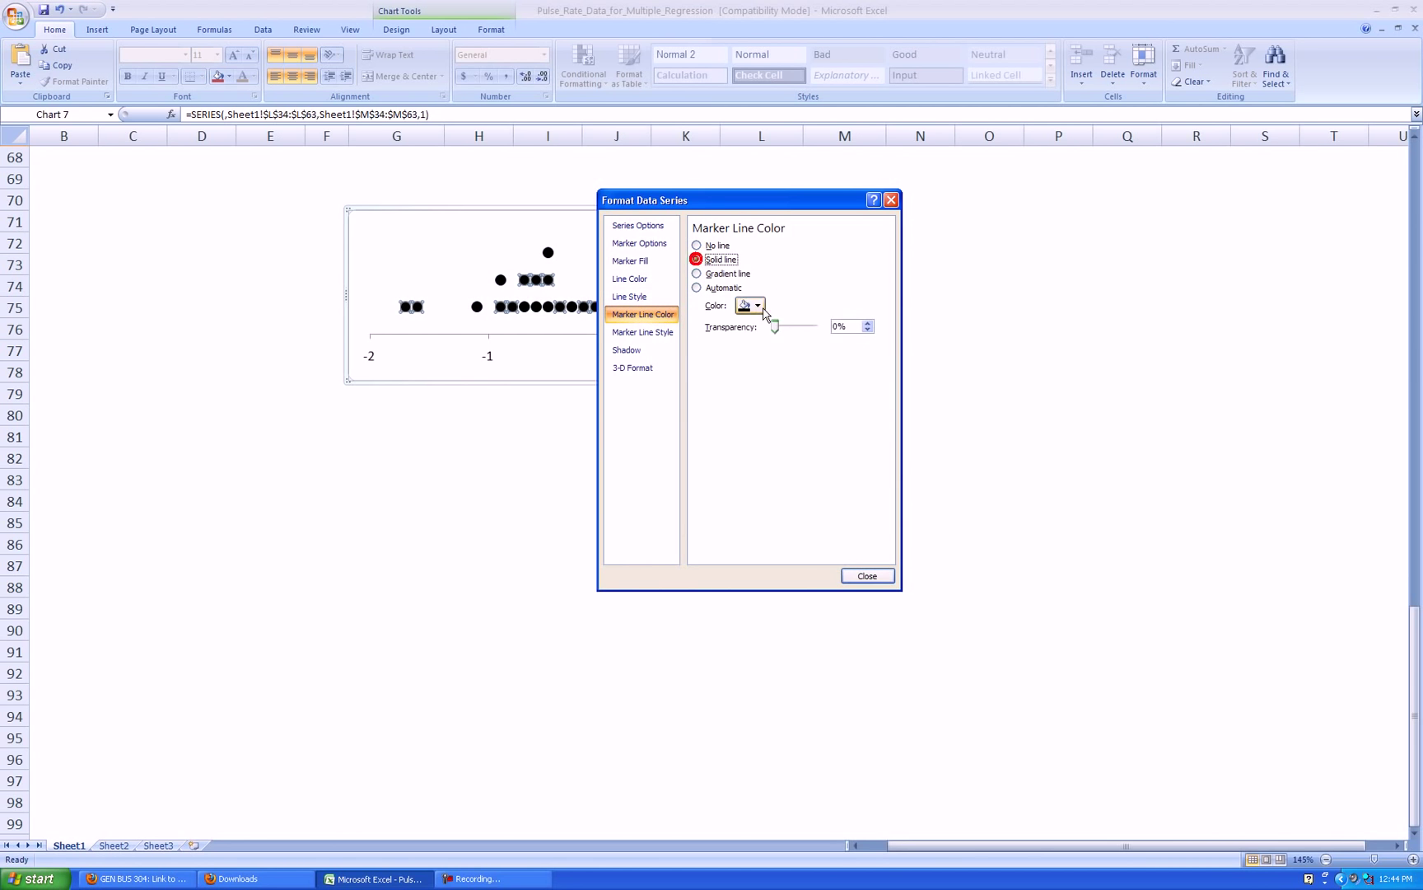
pyautogui.click(757, 305)
pyautogui.click(868, 575)
pyautogui.click(920, 544)
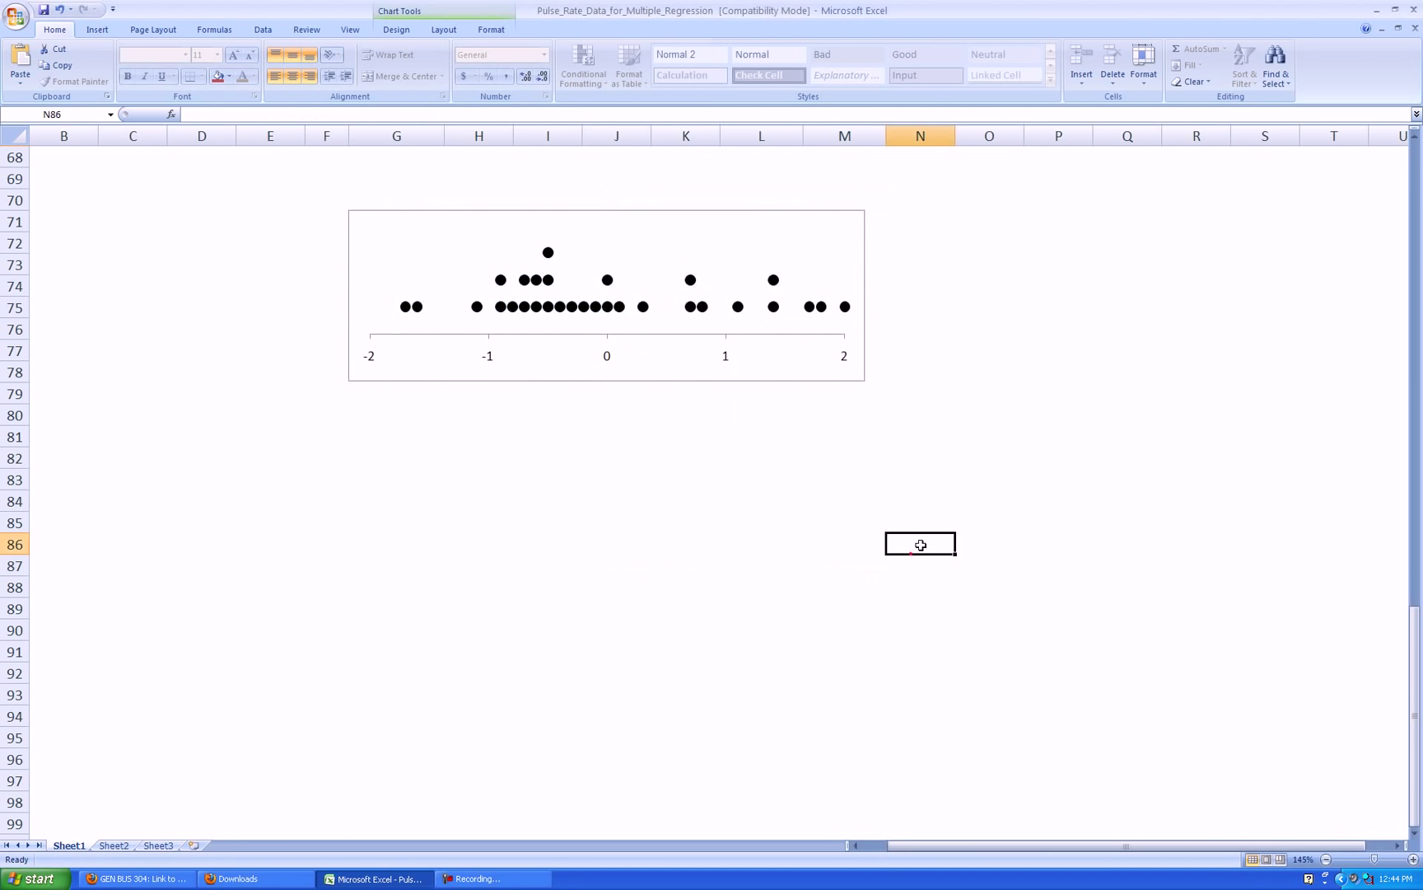
# Step: Enter 'Dotplot of Standardized Residuals' in cell G69 above the chart and make it bold
pyautogui.click(718, 388)
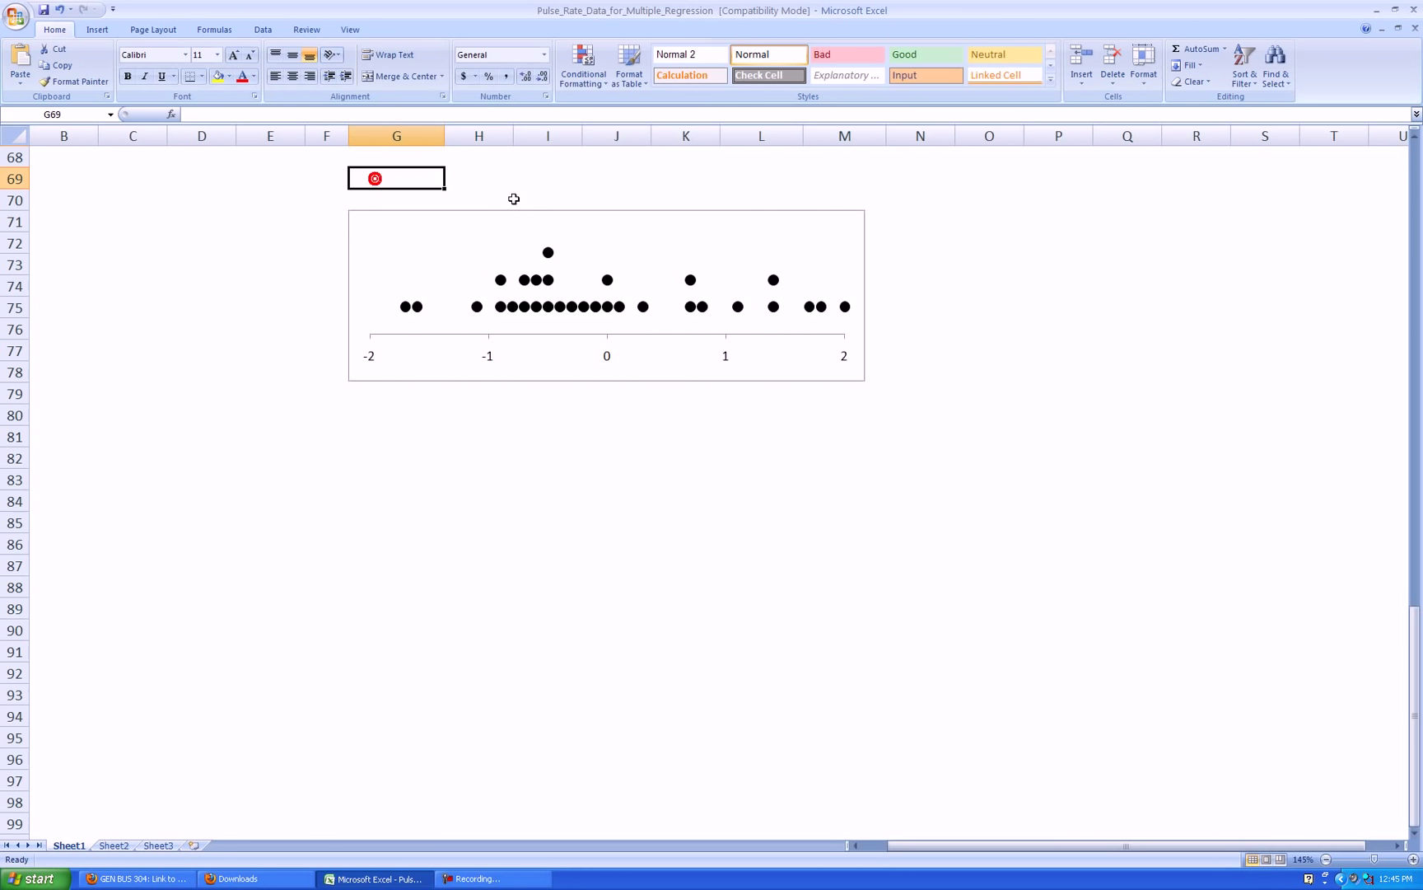
pyautogui.write('Dotplot of Standardized Ress')
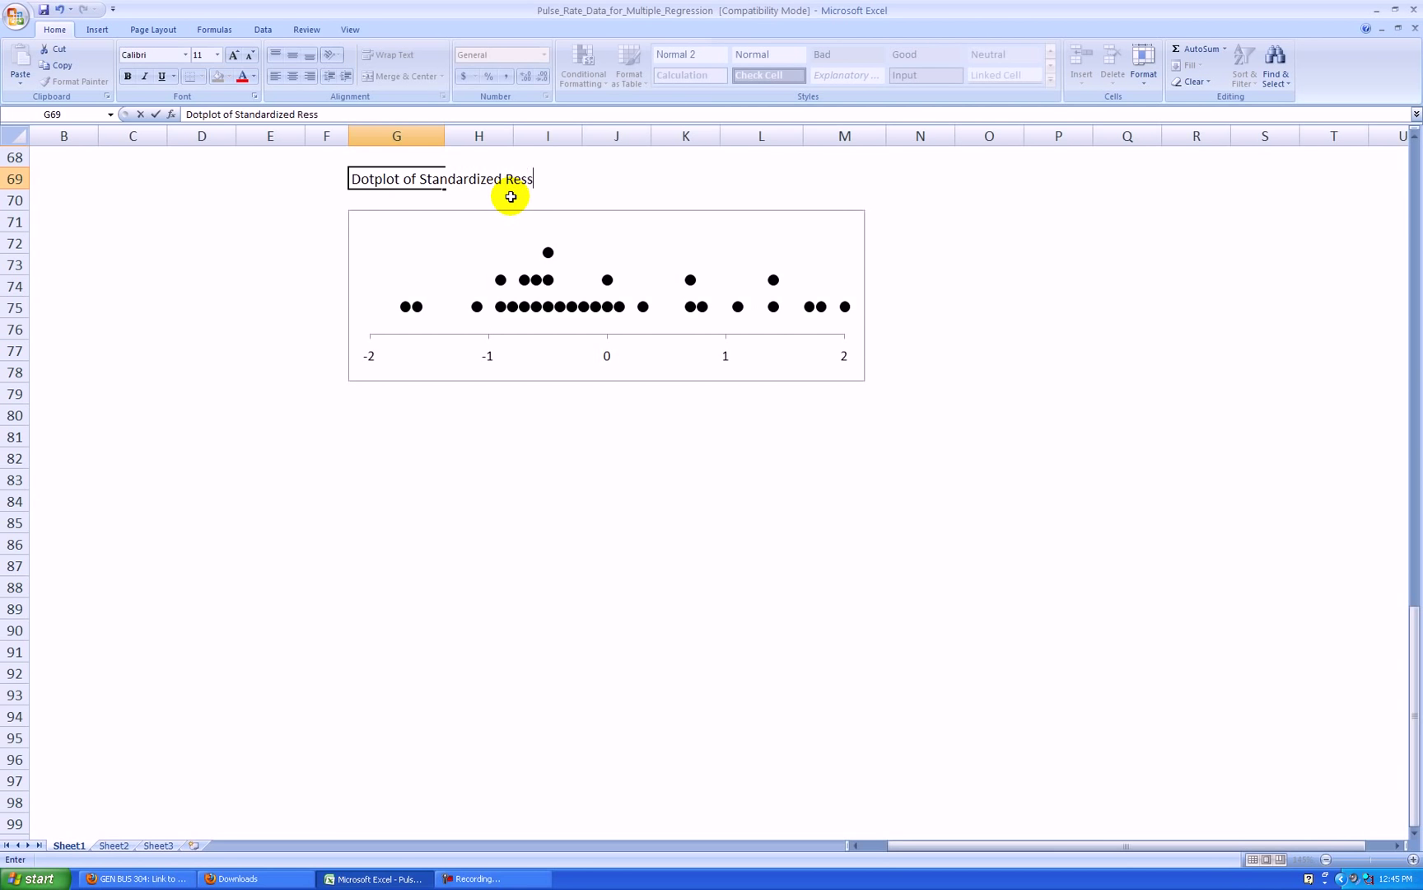
pyautogui.click(511, 197)
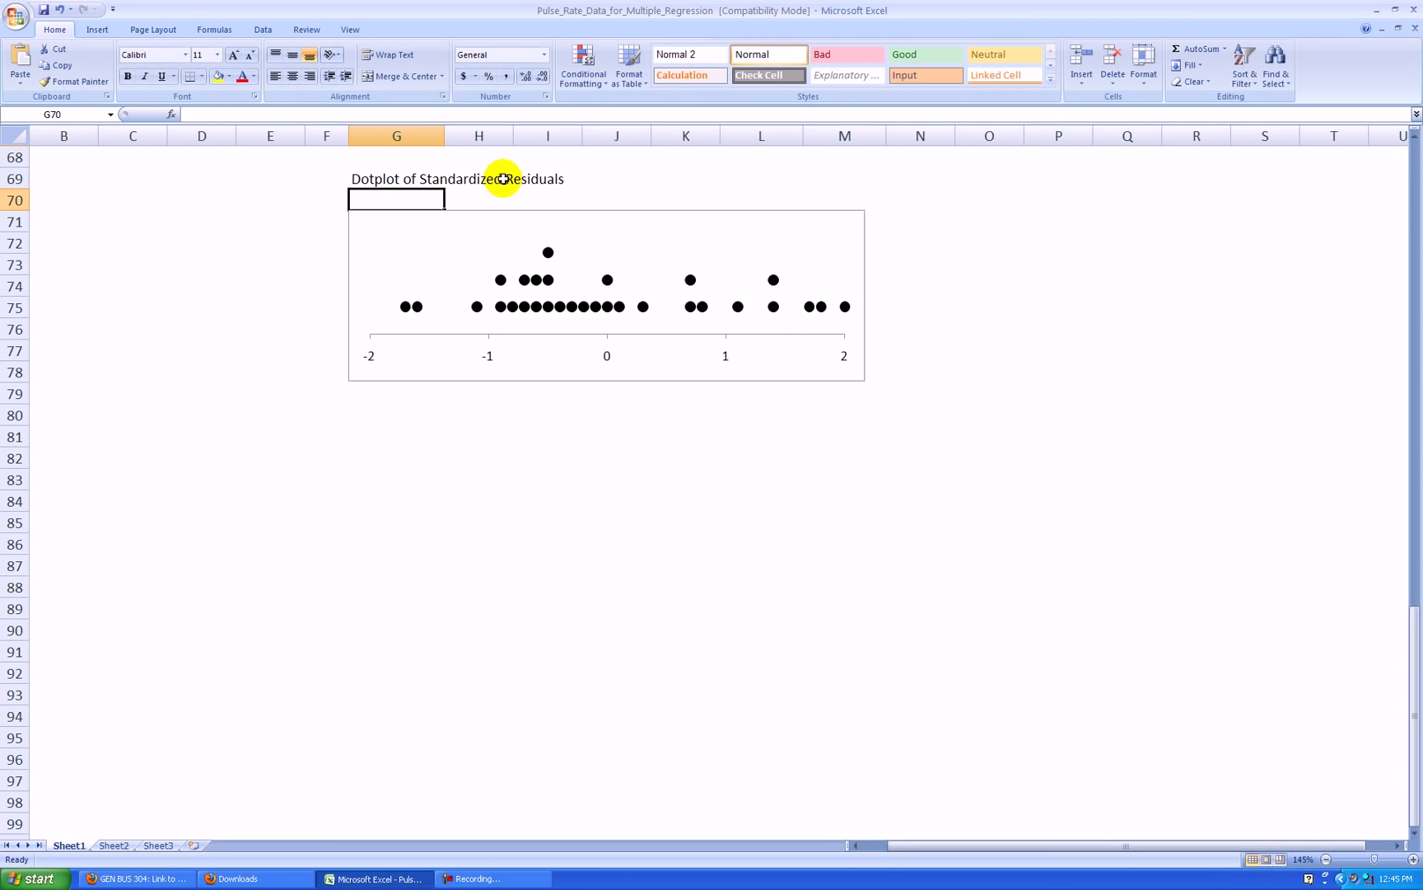
pyautogui.click(413, 176)
pyautogui.click(127, 76)
pyautogui.click(591, 416)
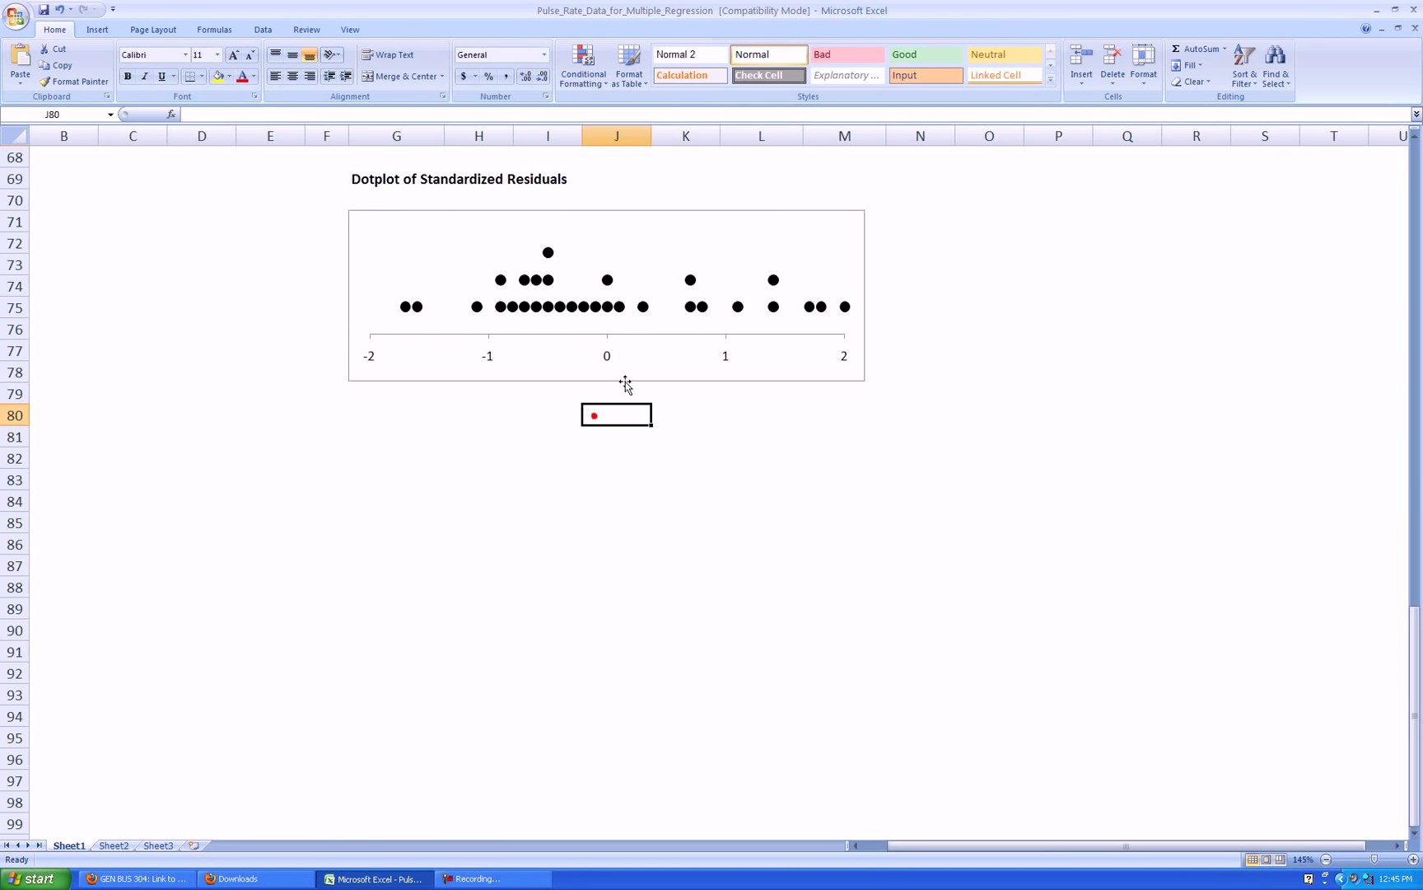
pyautogui.click(632, 378)
# Step: Move the dot plot up one row under the title and set its chart area border to No line
pyautogui.moveTo(634, 357); pyautogui.dragTo(635, 334)
pyautogui.click(661, 389)
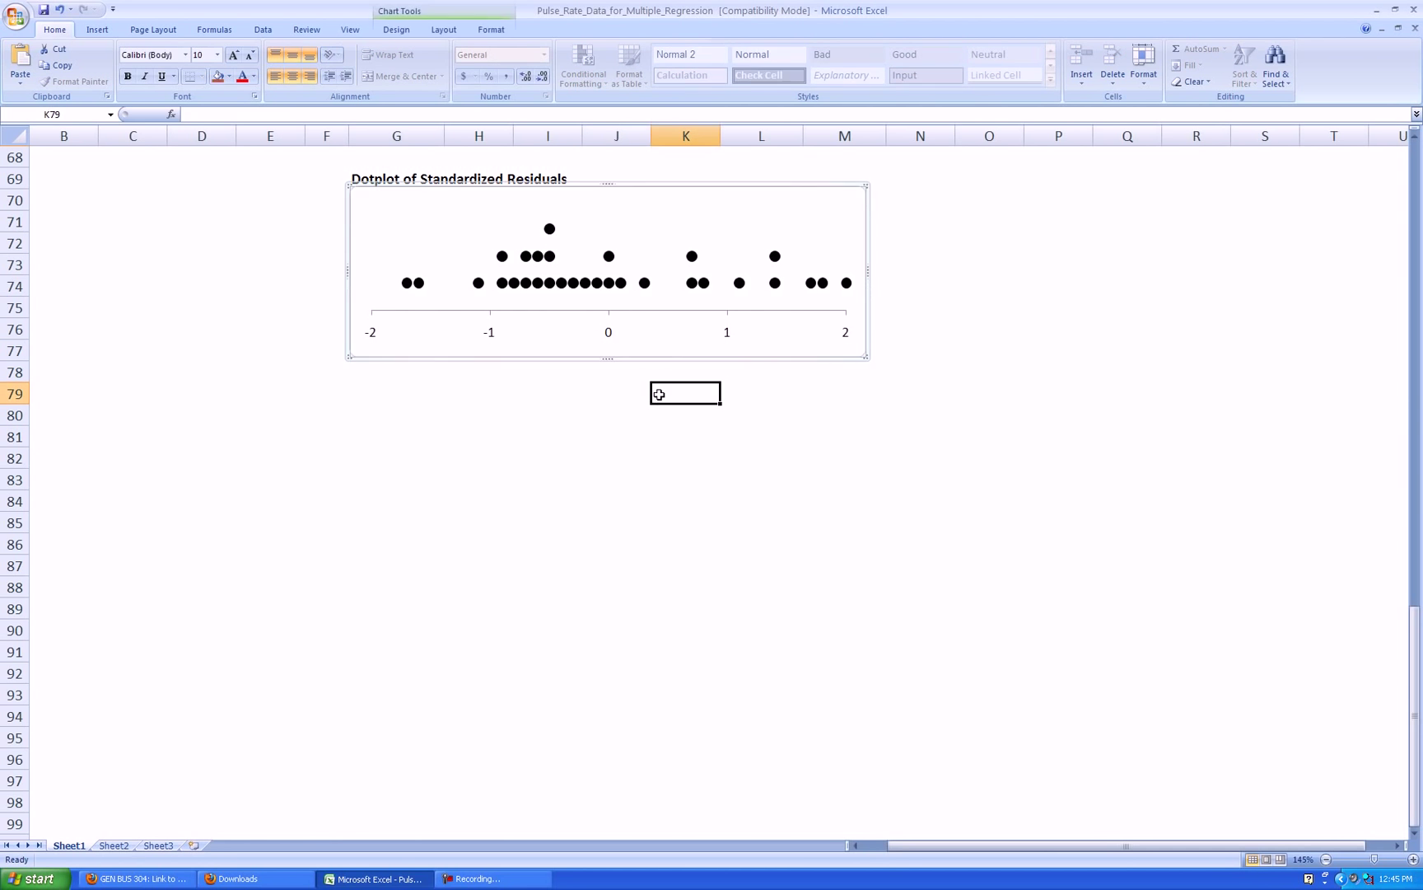
pyautogui.rightClick(795, 344)
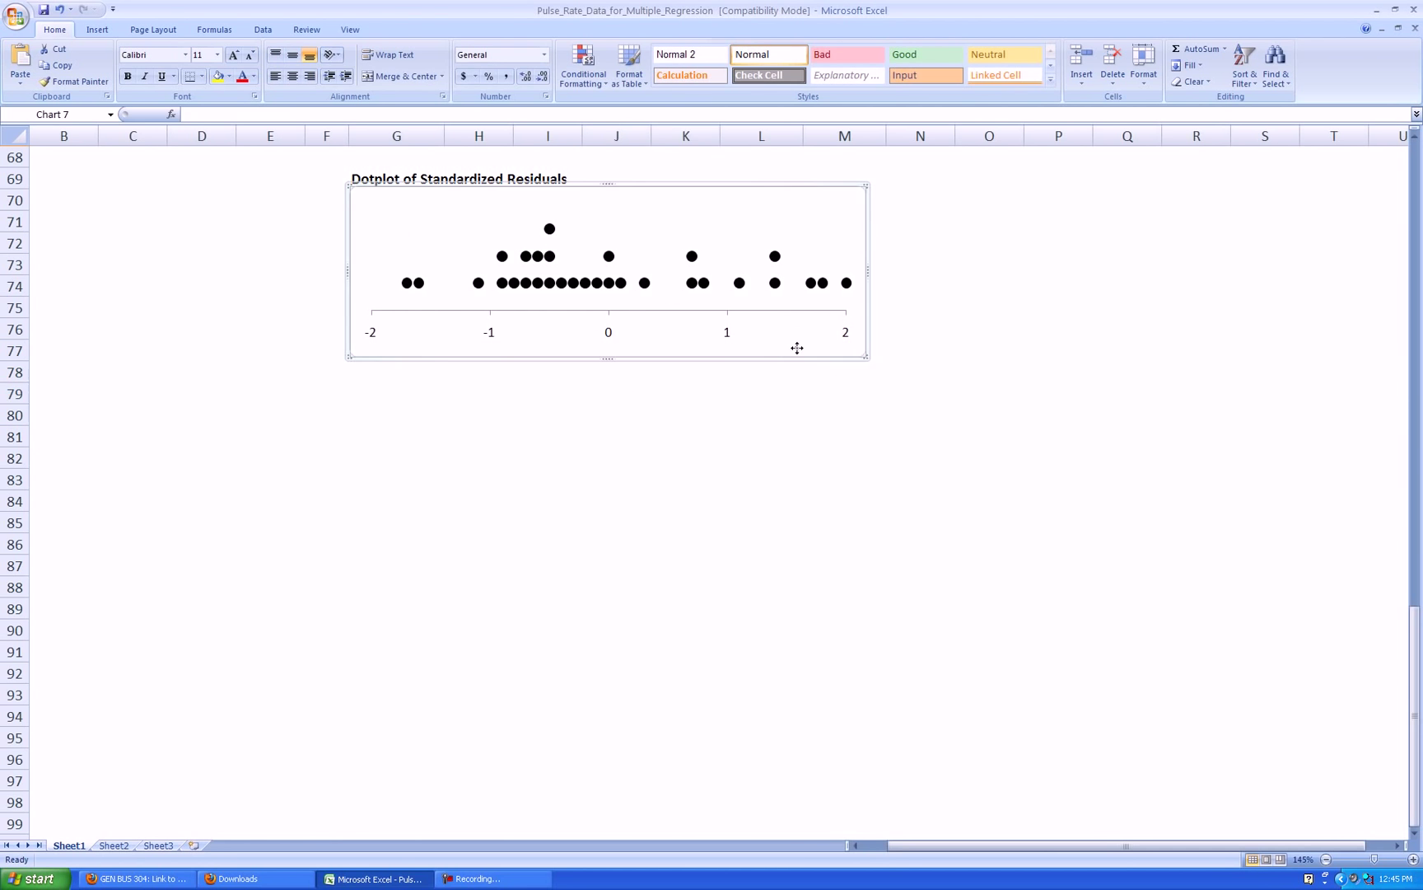
pyautogui.click(883, 576)
pyautogui.click(641, 243)
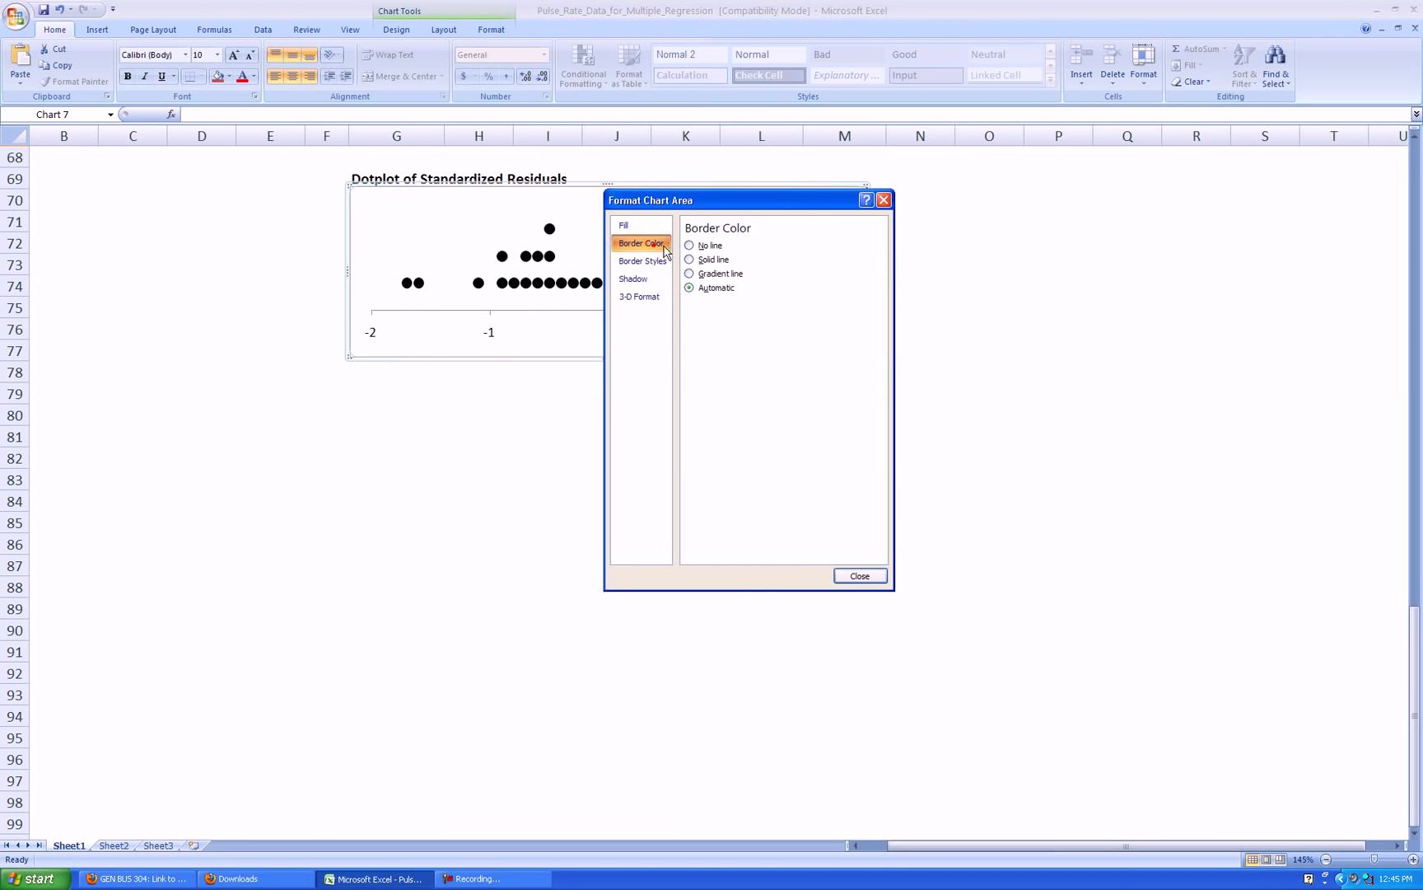
pyautogui.click(688, 245)
pyautogui.click(860, 575)
pyautogui.click(894, 556)
# Step: Raise the chart's bottom edge to make the dot plot slightly shorter
pyautogui.click(656, 354)
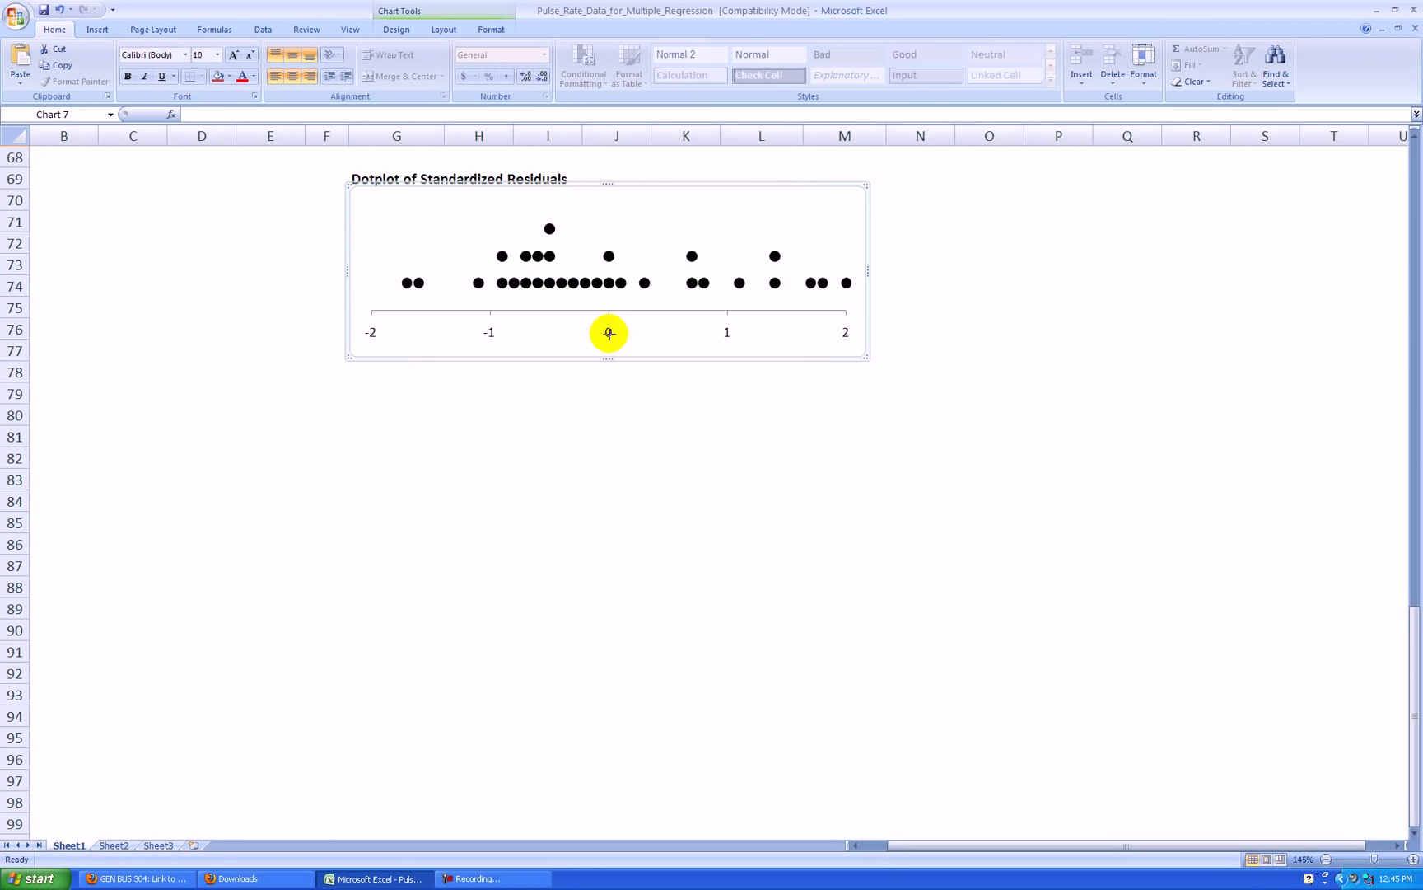
pyautogui.click(675, 434)
pyautogui.moveTo(608, 333); pyautogui.dragTo(612, 319)
pyautogui.click(623, 321)
pyautogui.click(672, 371)
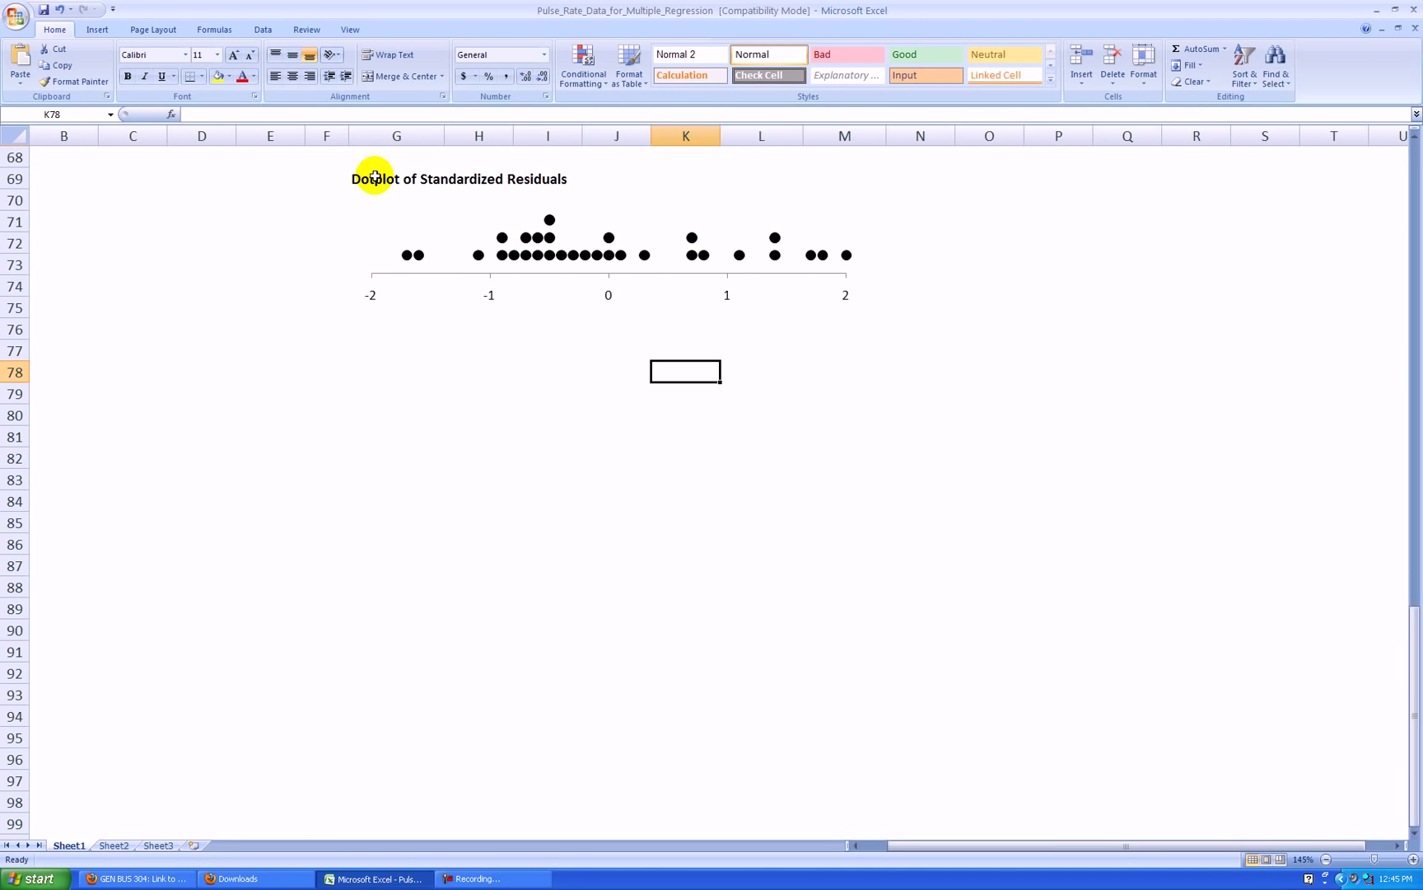
pyautogui.moveTo(375, 177); pyautogui.dragTo(862, 304)
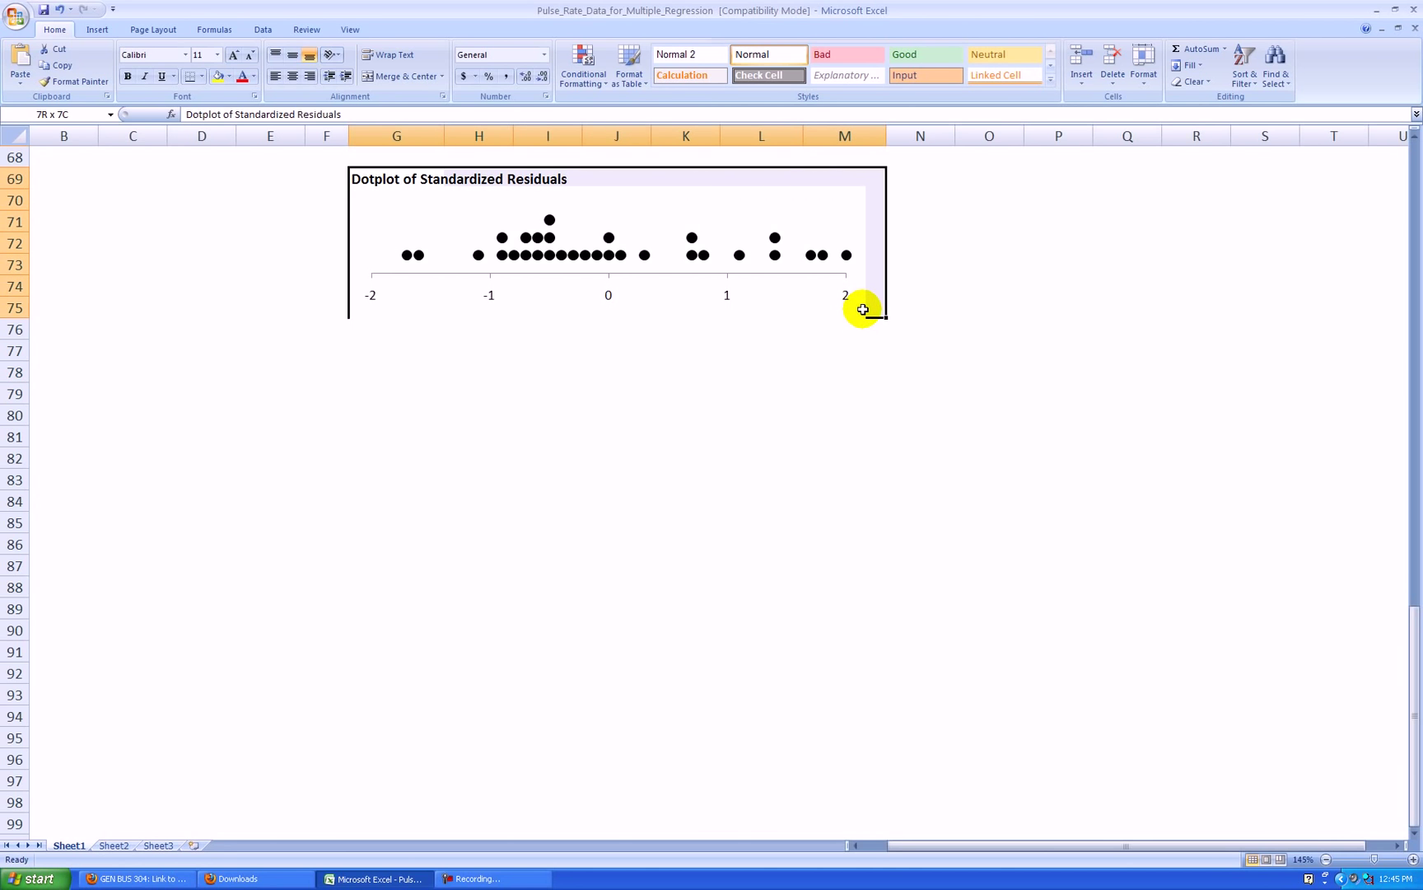
pyautogui.click(958, 378)
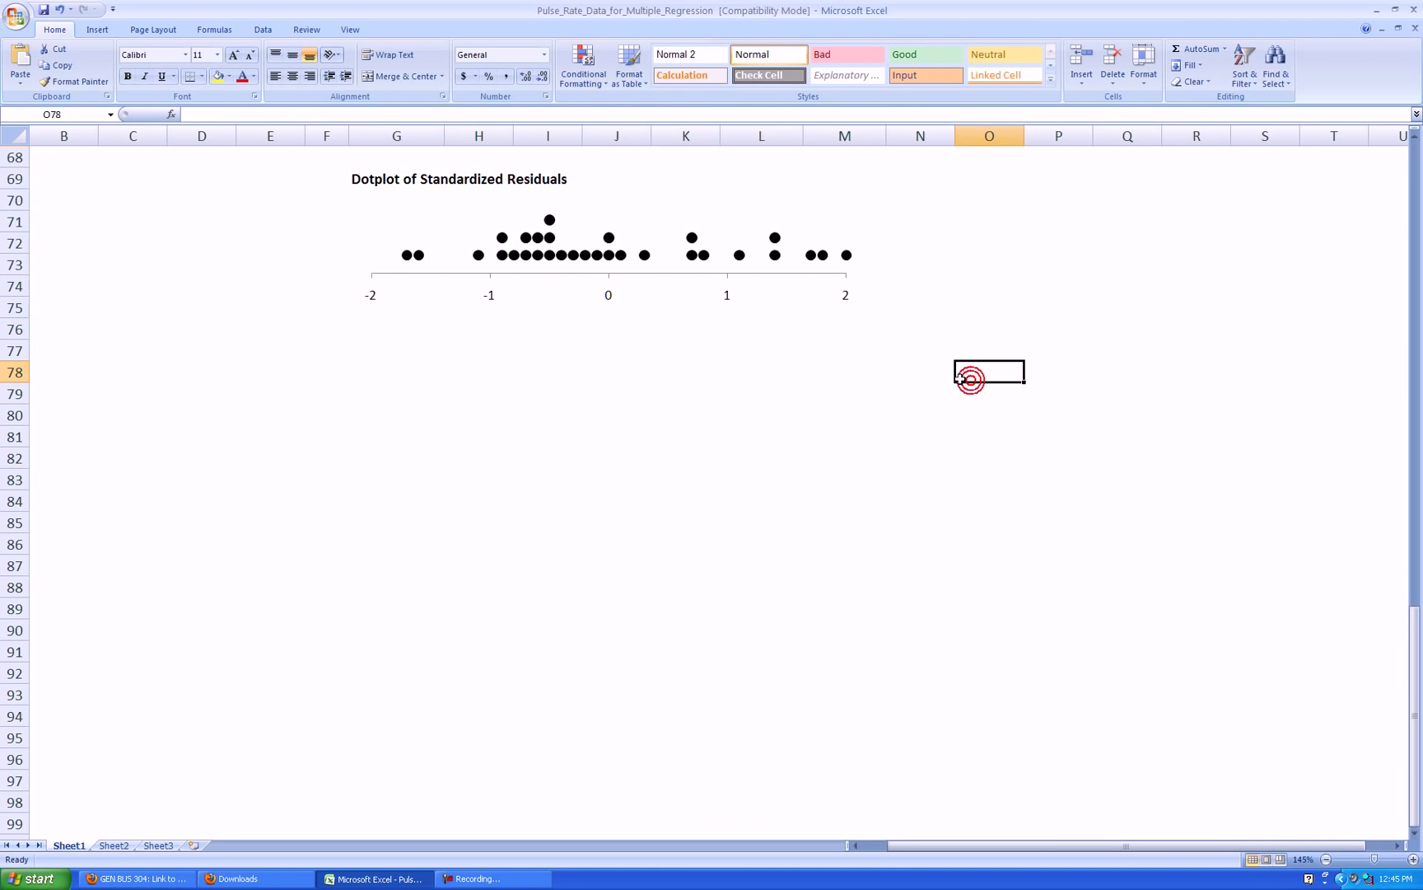
pyautogui.click(994, 354)
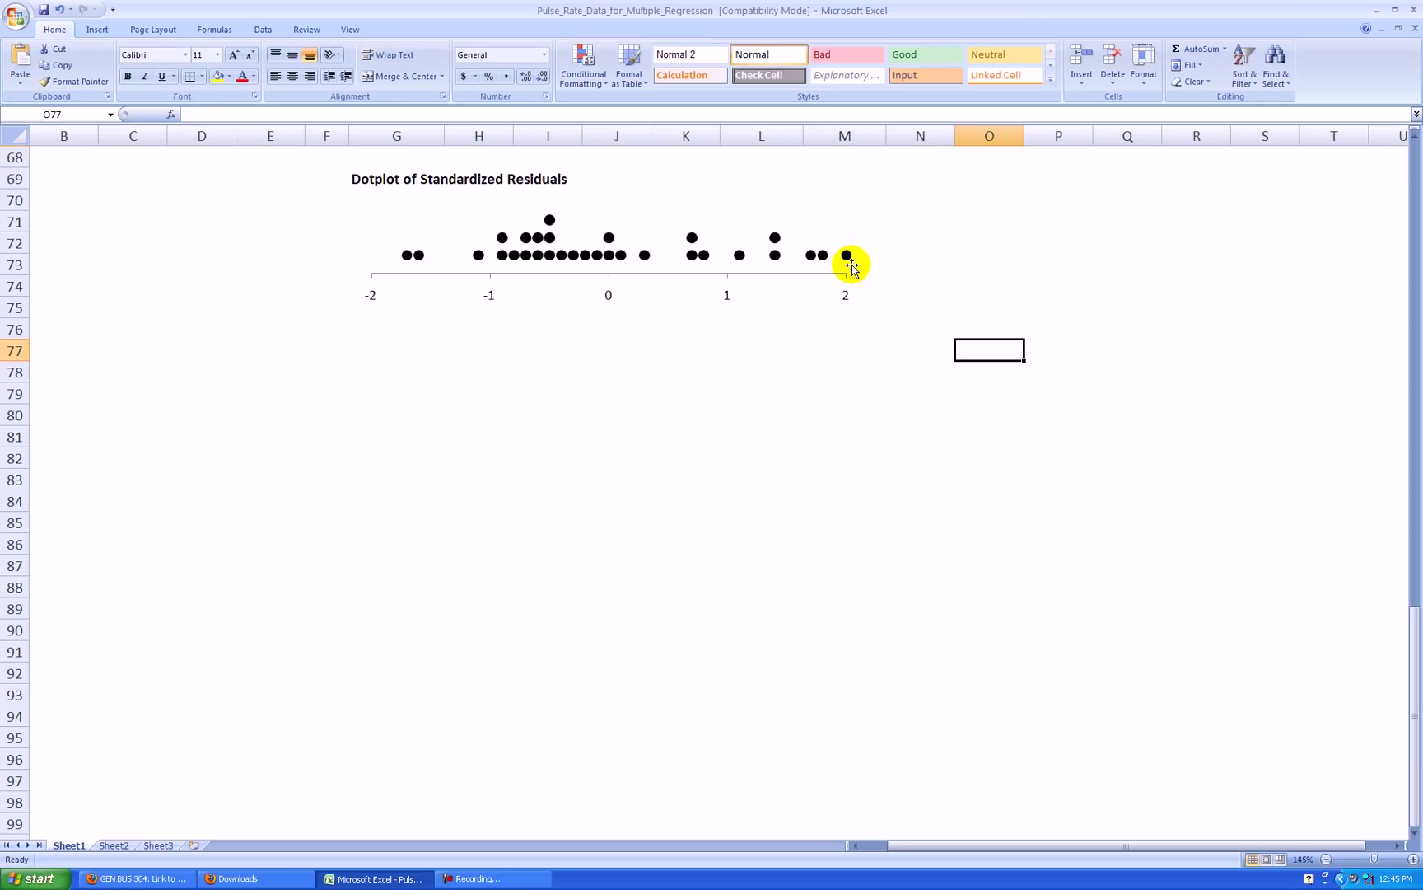
pyautogui.click(772, 378)
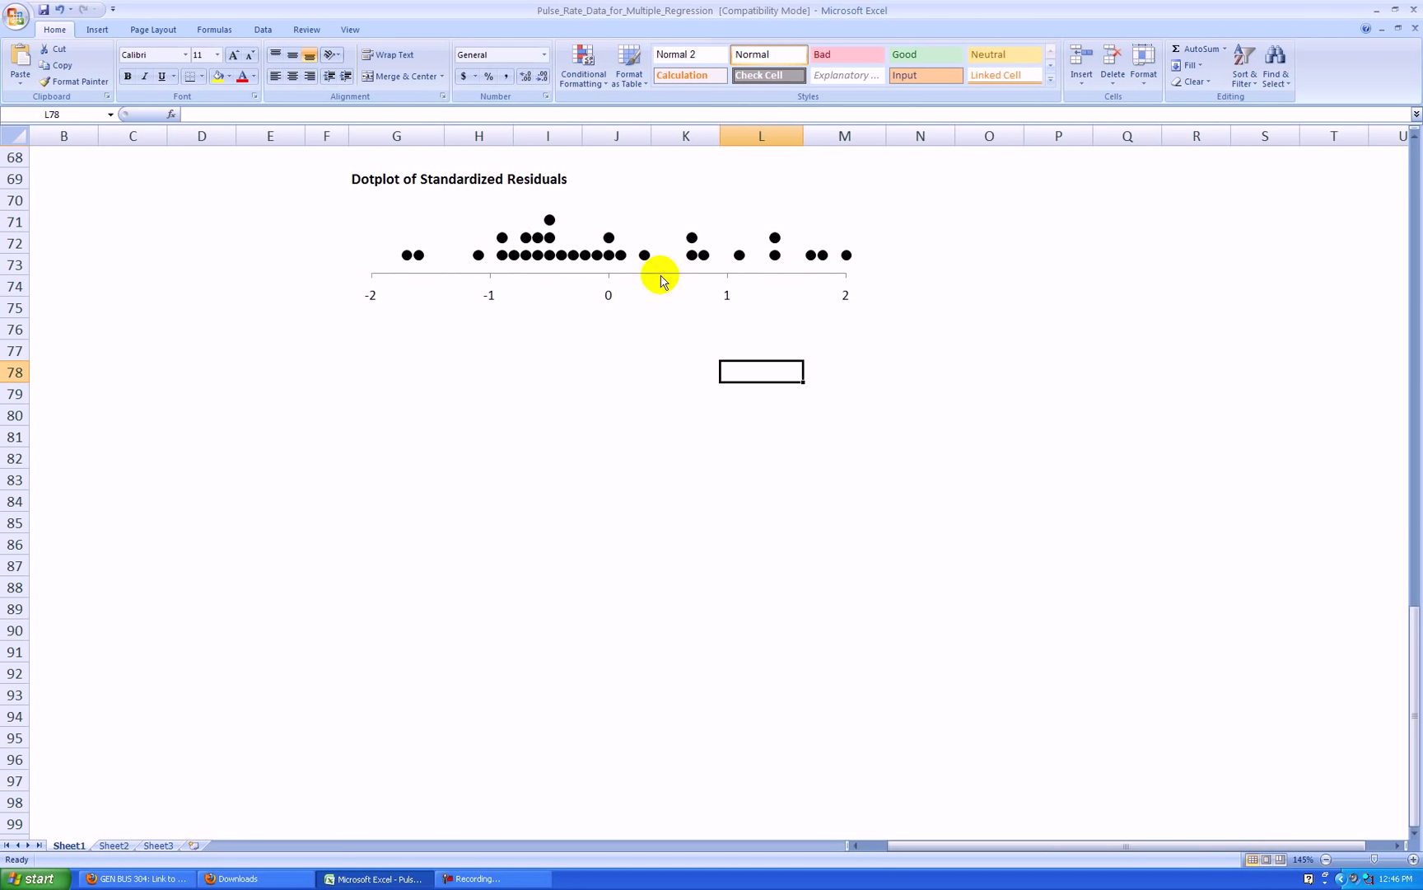
pyautogui.click(1080, 343)
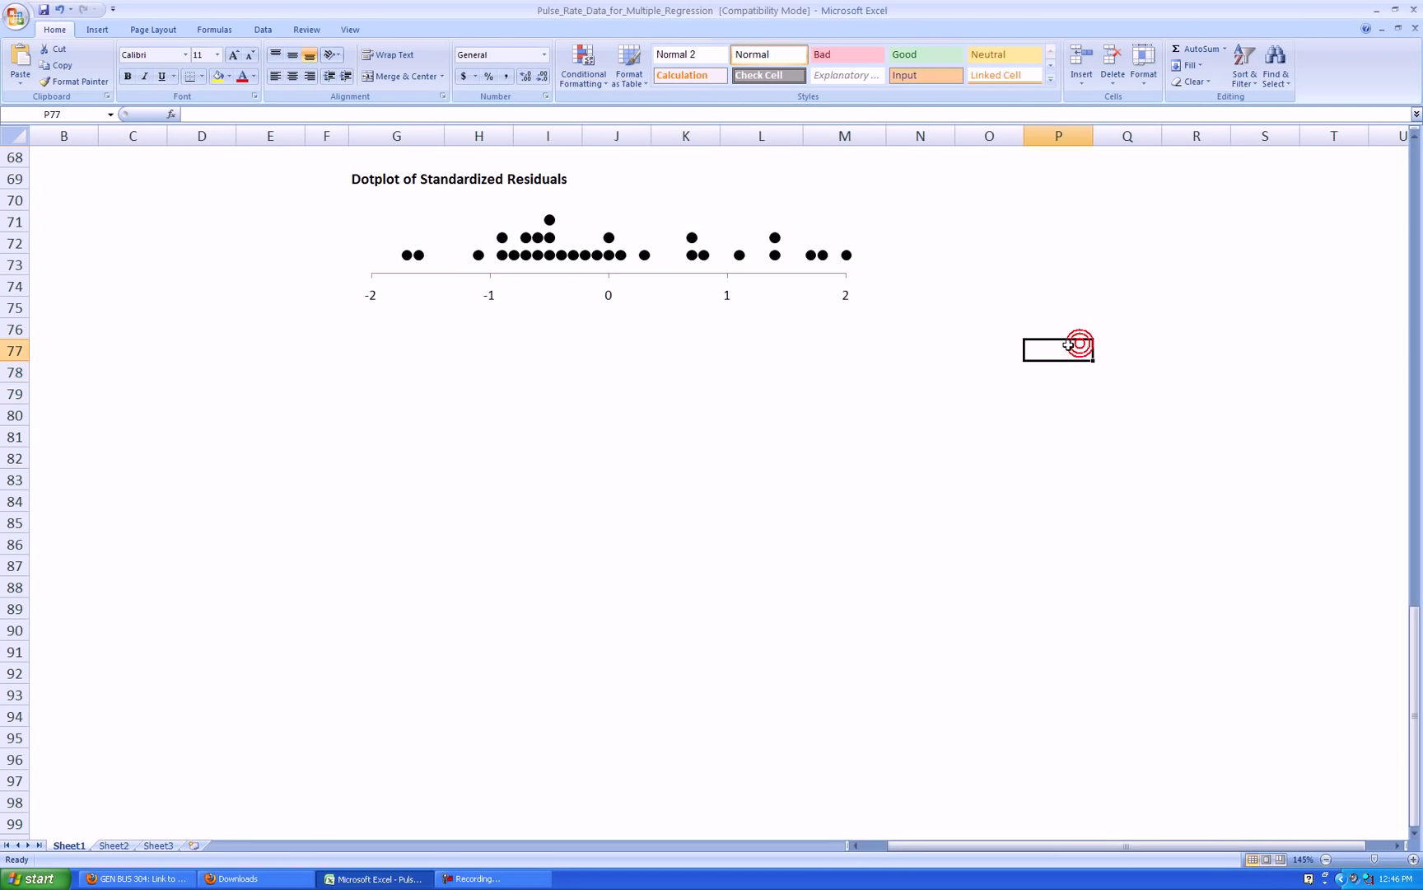
pyautogui.scroll(2, 1068, 345)
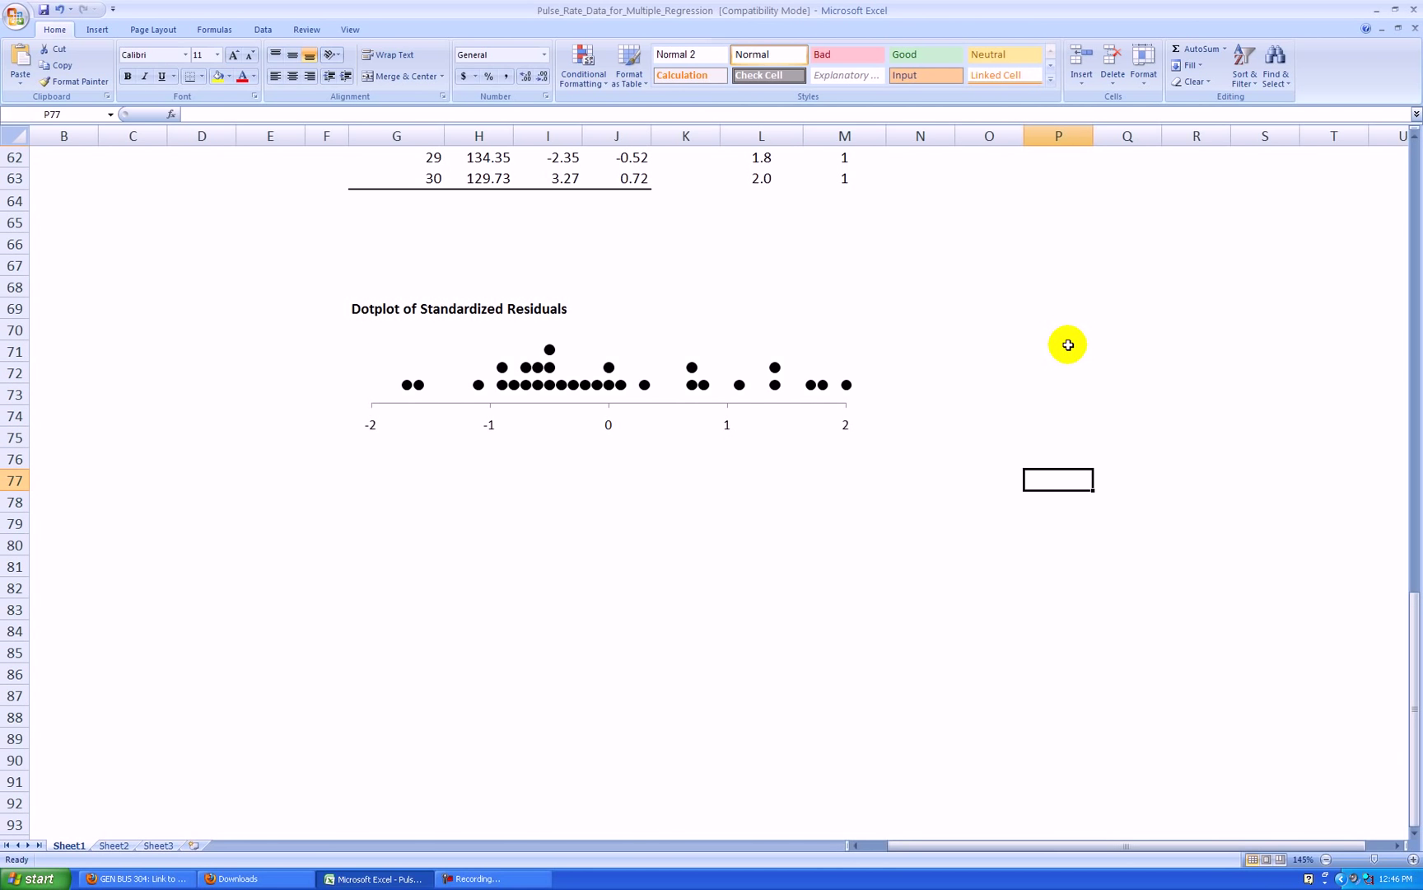